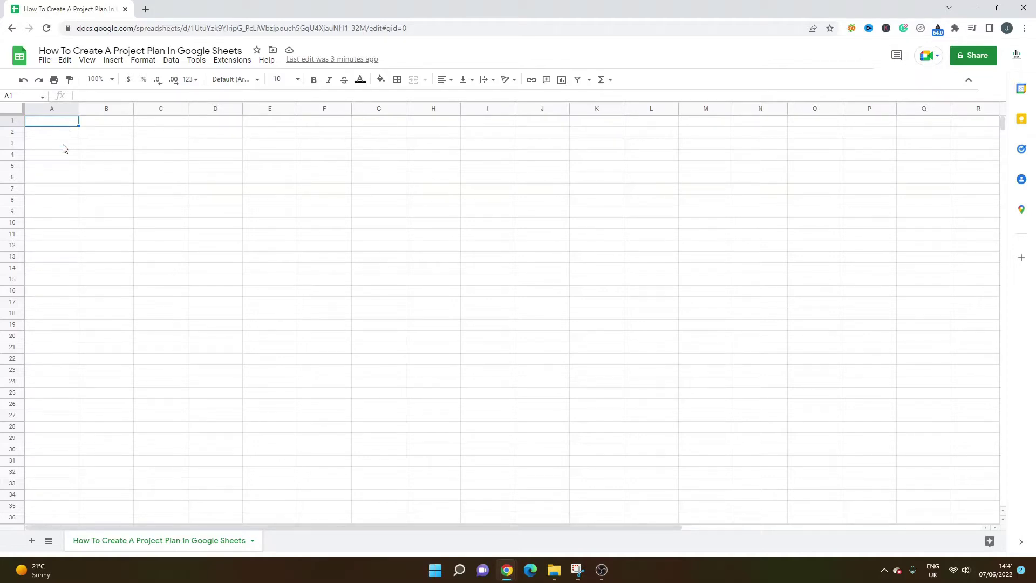
Enter the label 'Project Title' in cell B2
{"action": "key", "text": "Tab"}
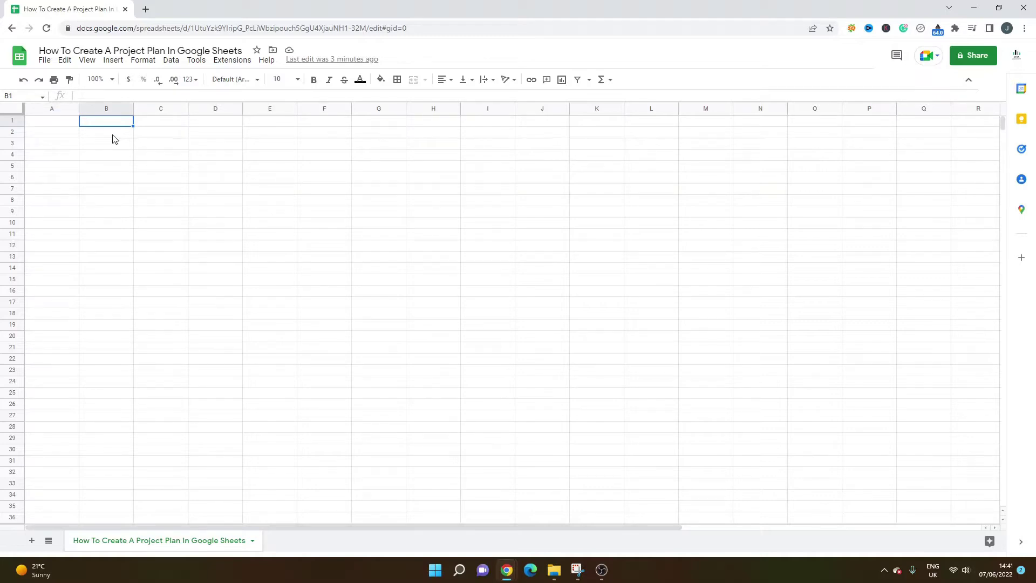
{"action": "left_click", "coordinate": [113, 136]}
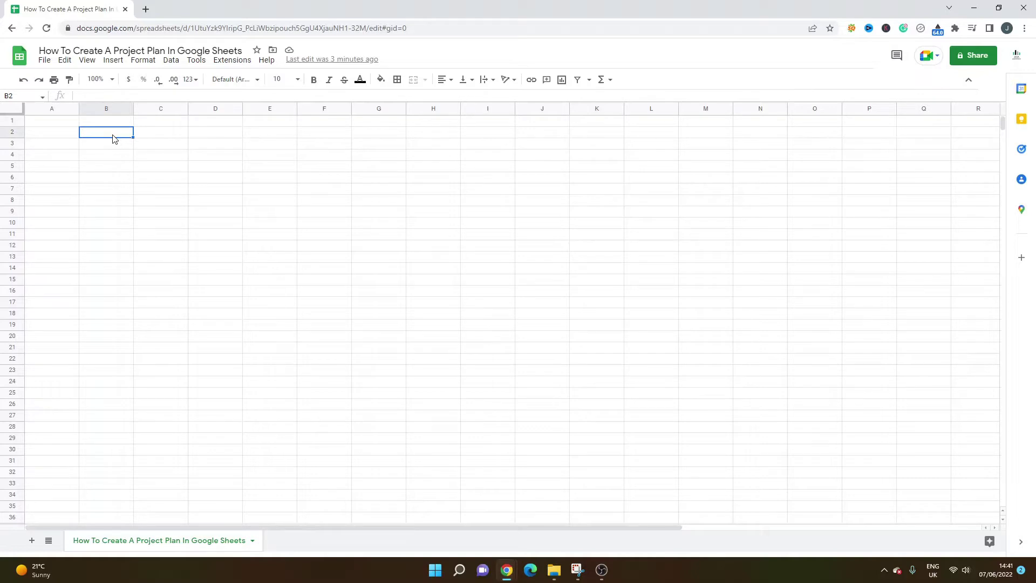
{"action": "type", "text": "Project Title"}
{"action": "key", "text": "Return"}
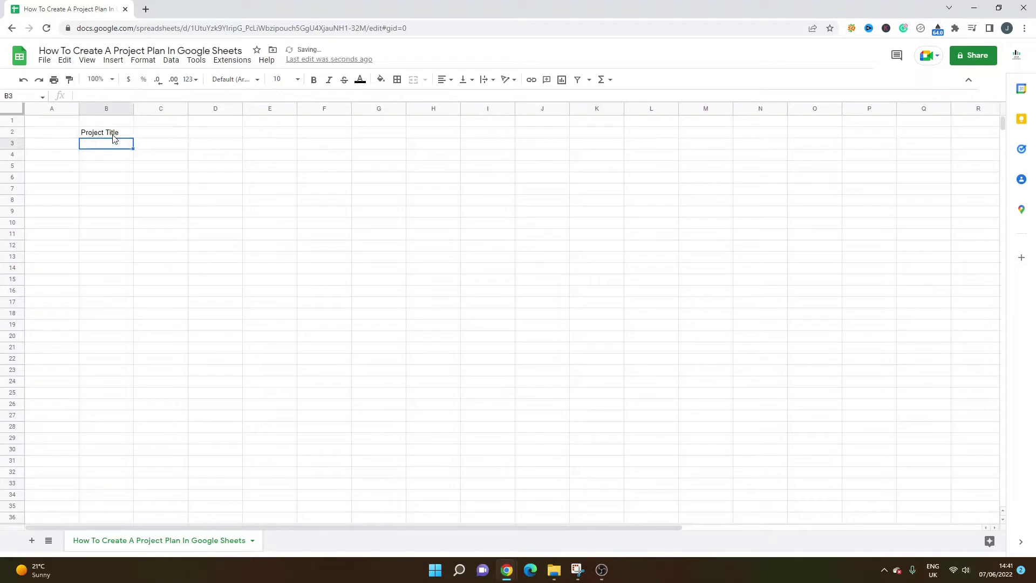
Give cell B2 a gray fill color
{"action": "left_click", "coordinate": [114, 135]}
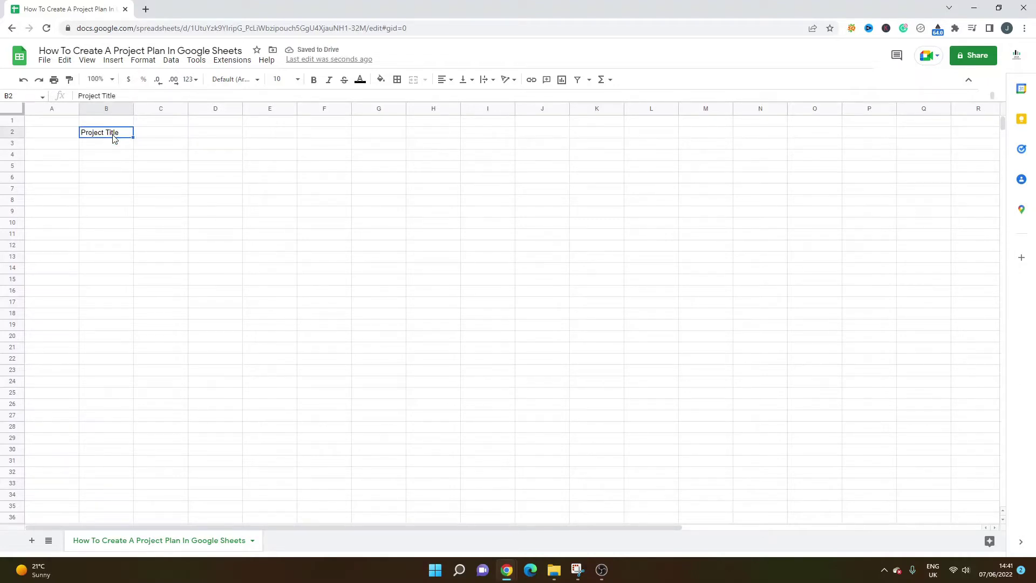
{"action": "left_click", "coordinate": [383, 82]}
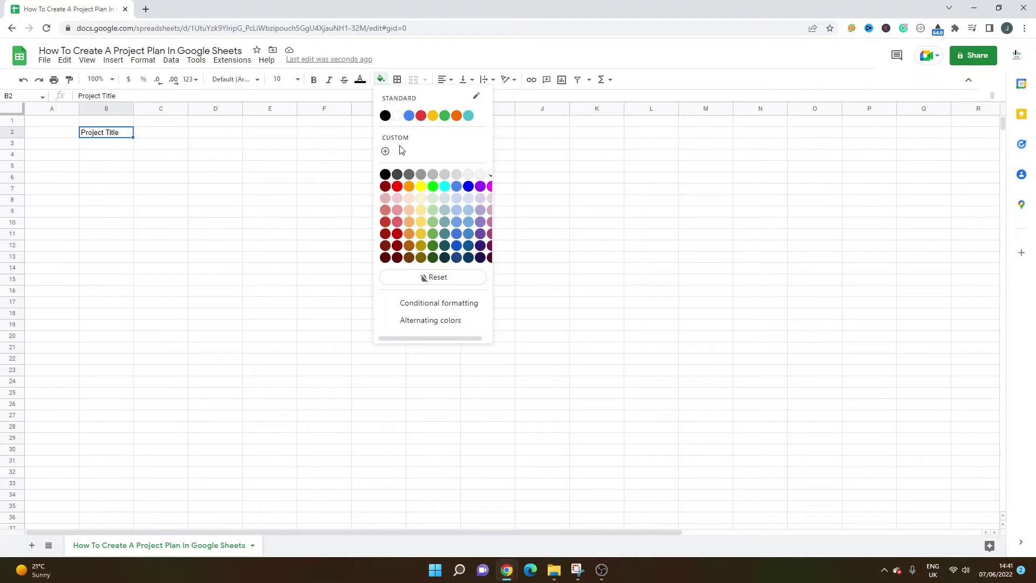
{"action": "left_click", "coordinate": [443, 180]}
{"action": "left_click", "coordinate": [110, 145]}
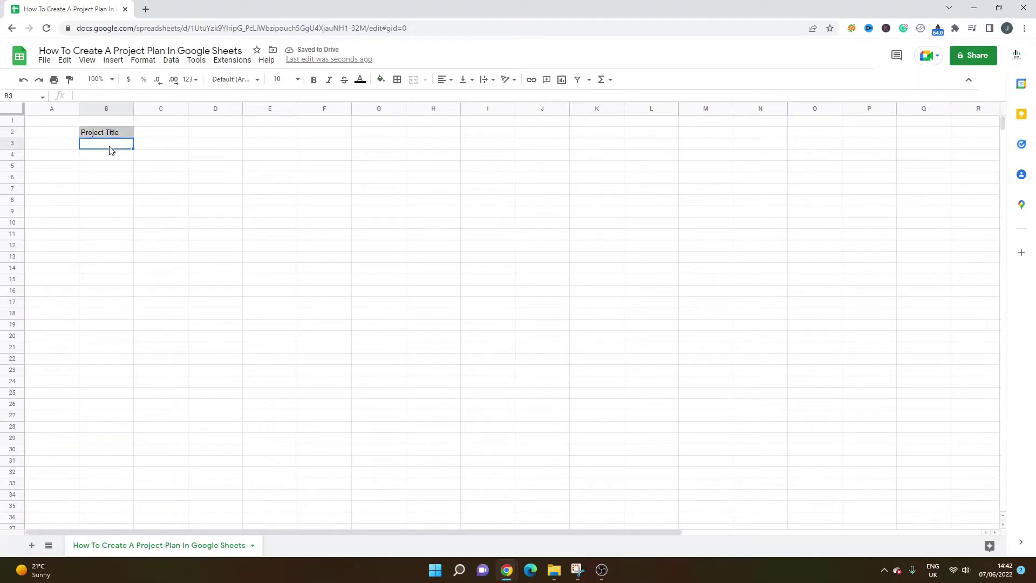
Apply all borders to the B2:B3 block
{"action": "left_click_drag", "start_coordinate": [104, 135], "coordinate": [106, 146]}
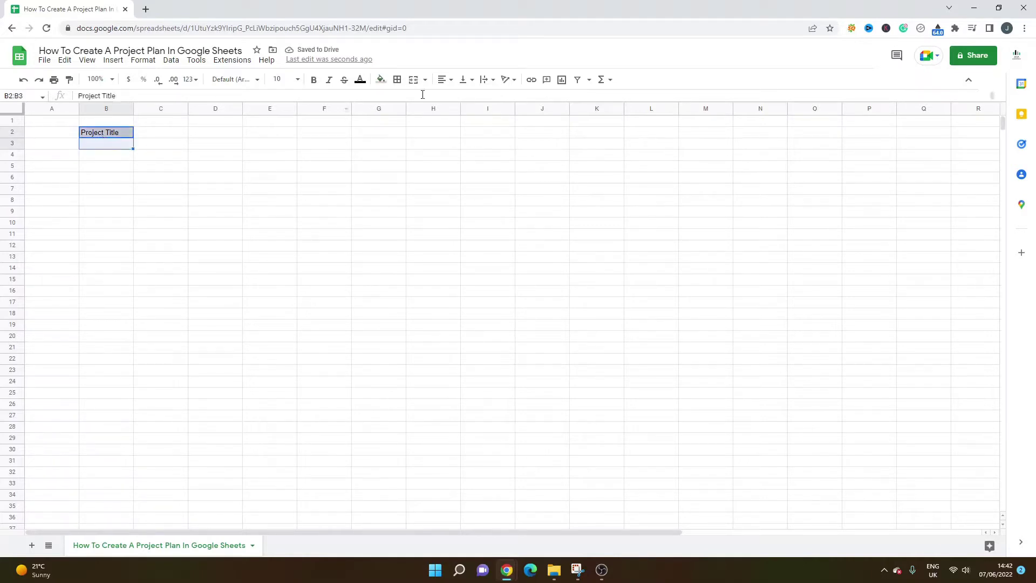
{"action": "left_click", "coordinate": [406, 85]}
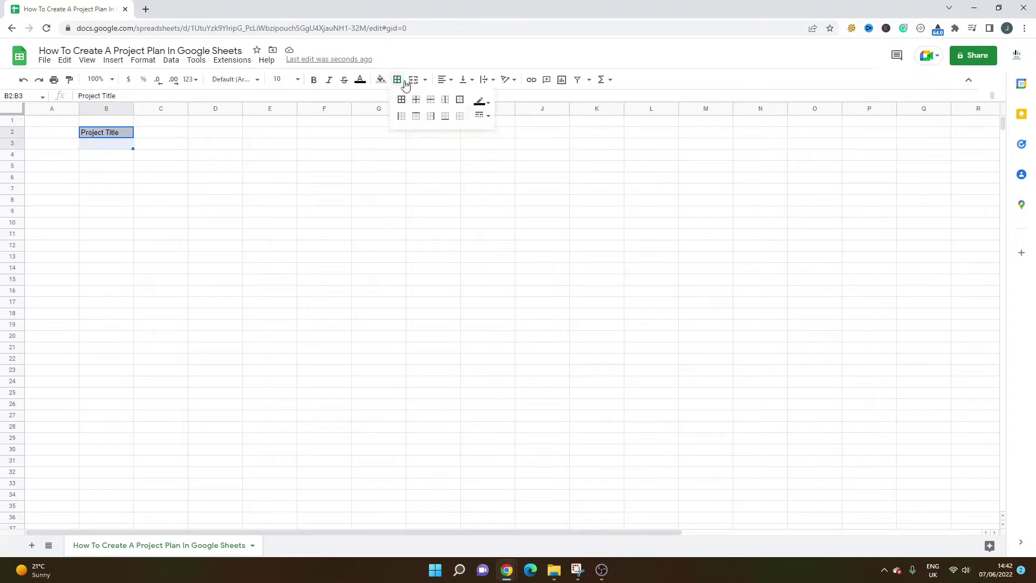
{"action": "left_click", "coordinate": [403, 100]}
{"action": "left_click", "coordinate": [209, 157]}
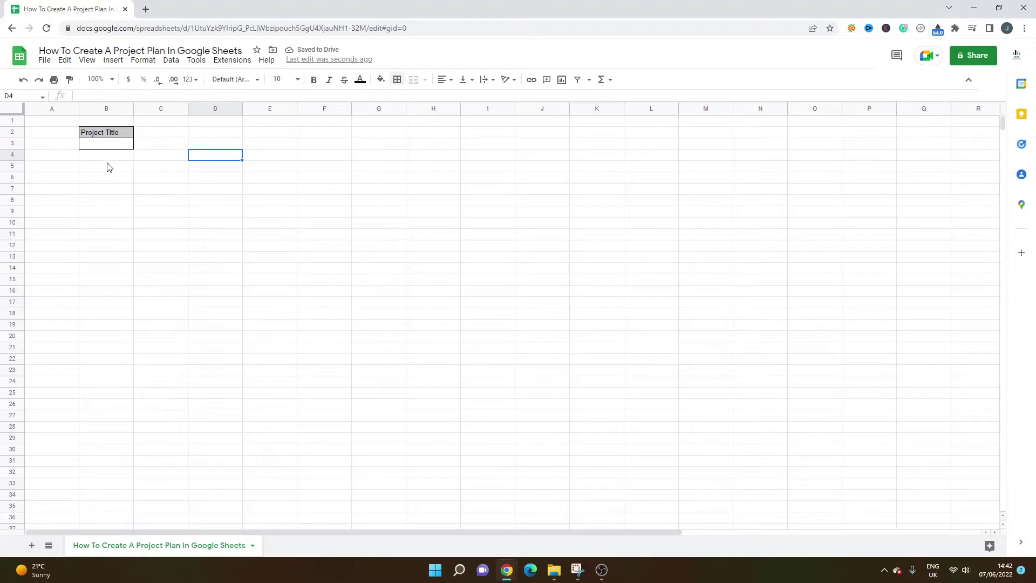
Copy the bordered B2:B3 block and paste it into B5:B6
{"action": "left_click_drag", "start_coordinate": [109, 134], "coordinate": [111, 145]}
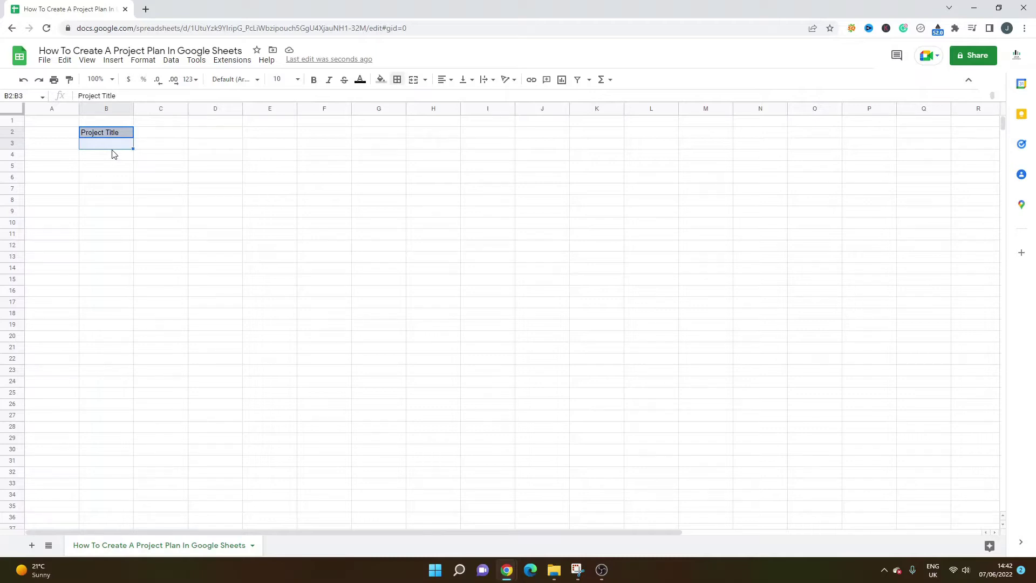
{"action": "key", "text": "ctrl+c"}
{"action": "left_click", "coordinate": [112, 167]}
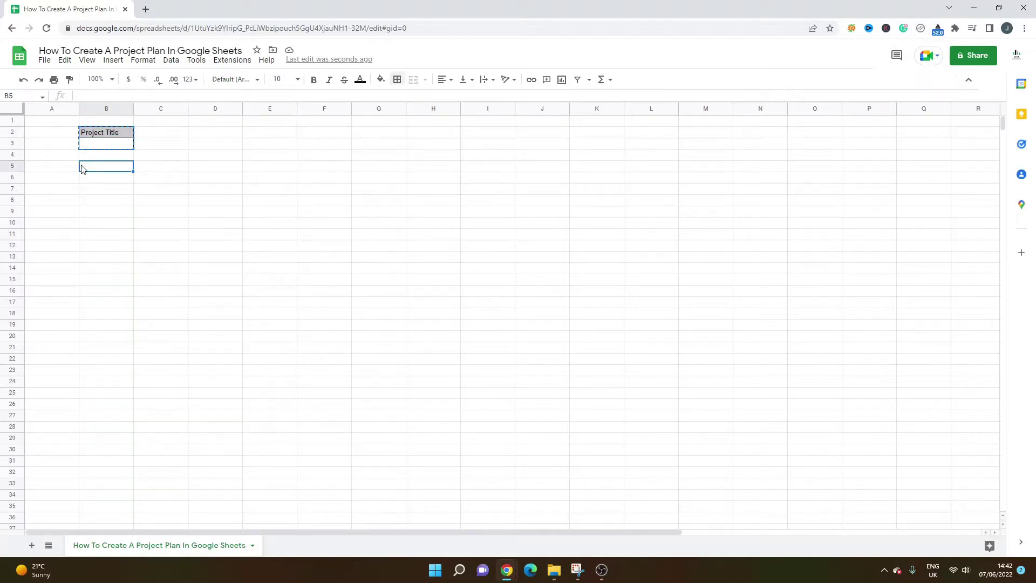
{"action": "key", "text": "ctrl+v"}
Relabel the pasted B5 heading as 'Project Manager'
{"action": "left_click", "coordinate": [184, 168]}
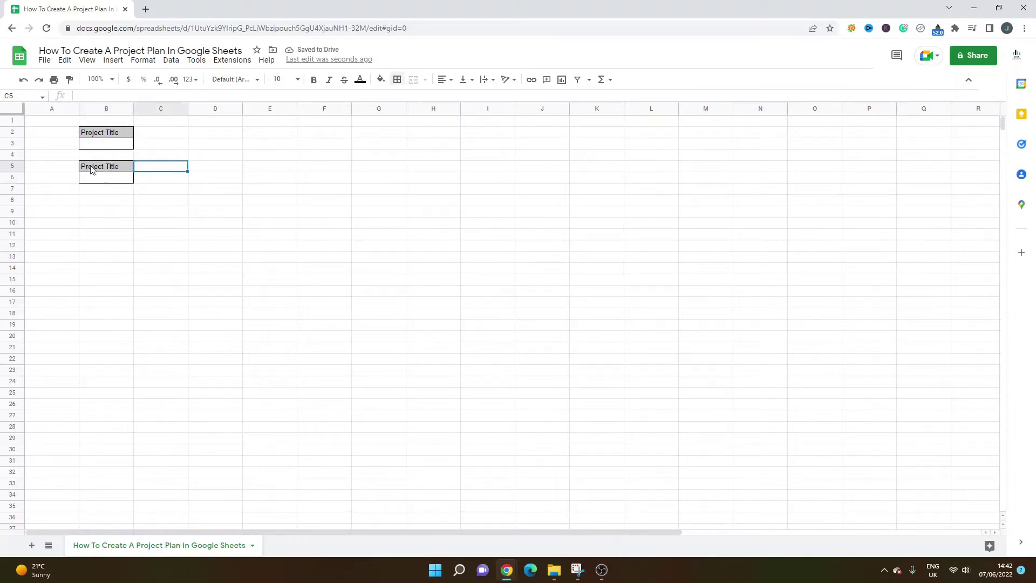
{"action": "left_click", "coordinate": [108, 169]}
{"action": "type", "text": "Project Manager"}
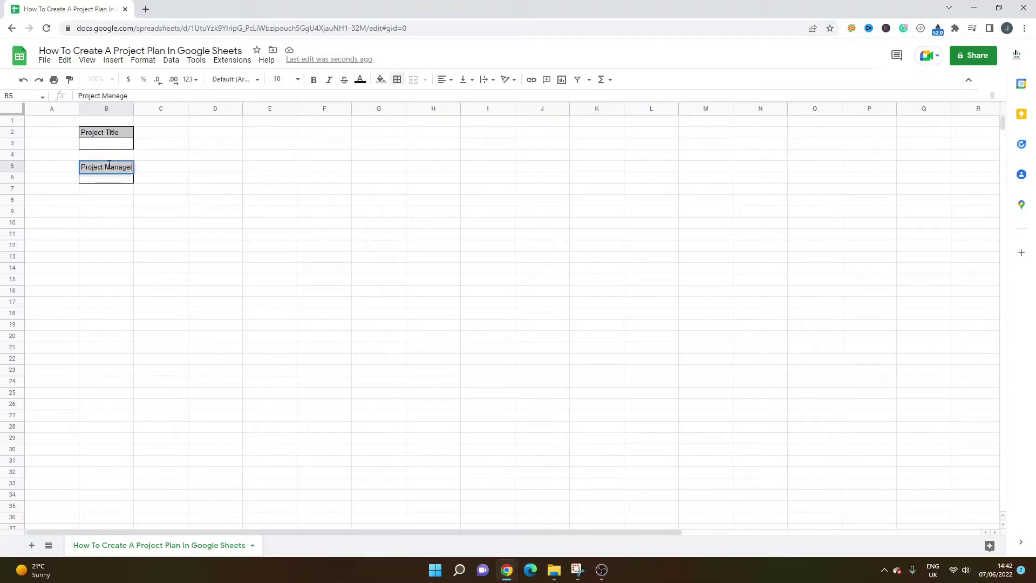
{"action": "left_click", "coordinate": [138, 156]}
Widen column B and enter 'Creating A Project Plan' in B3
{"action": "left_click_drag", "start_coordinate": [132, 110], "coordinate": [216, 110]}
{"action": "left_click", "coordinate": [161, 132]}
{"action": "left_click_drag", "start_coordinate": [133, 110], "coordinate": [228, 110]}
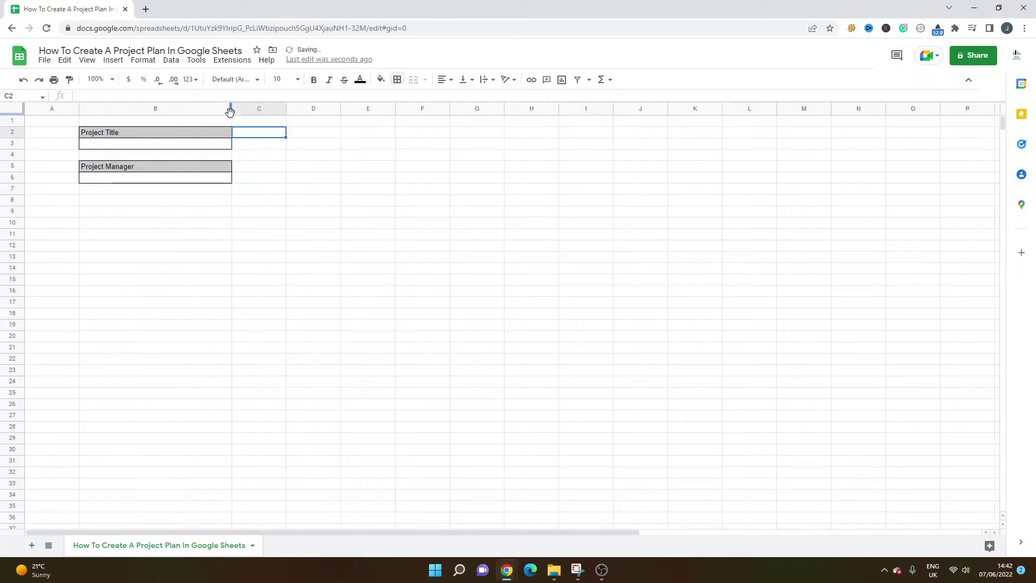
{"action": "left_click", "coordinate": [152, 146]}
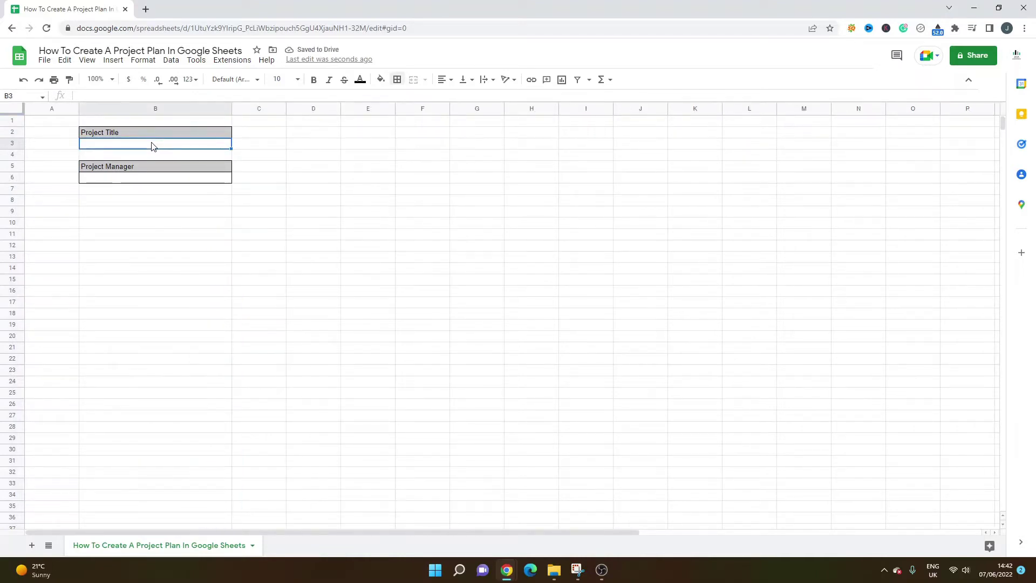
{"action": "type", "text": "C"}
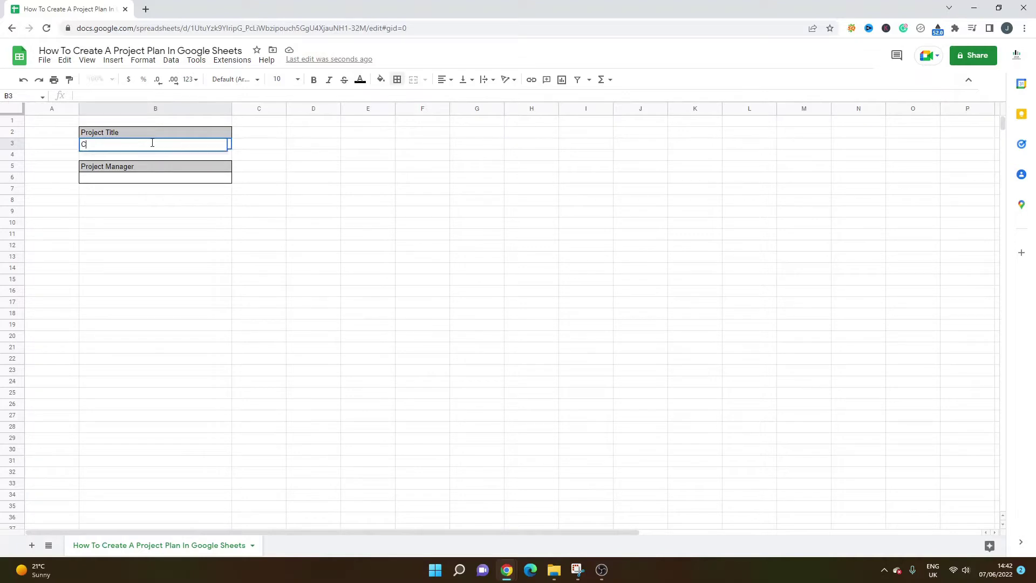
{"action": "type", "text": "reating A Project Plan"}
{"action": "key", "text": "Return"}
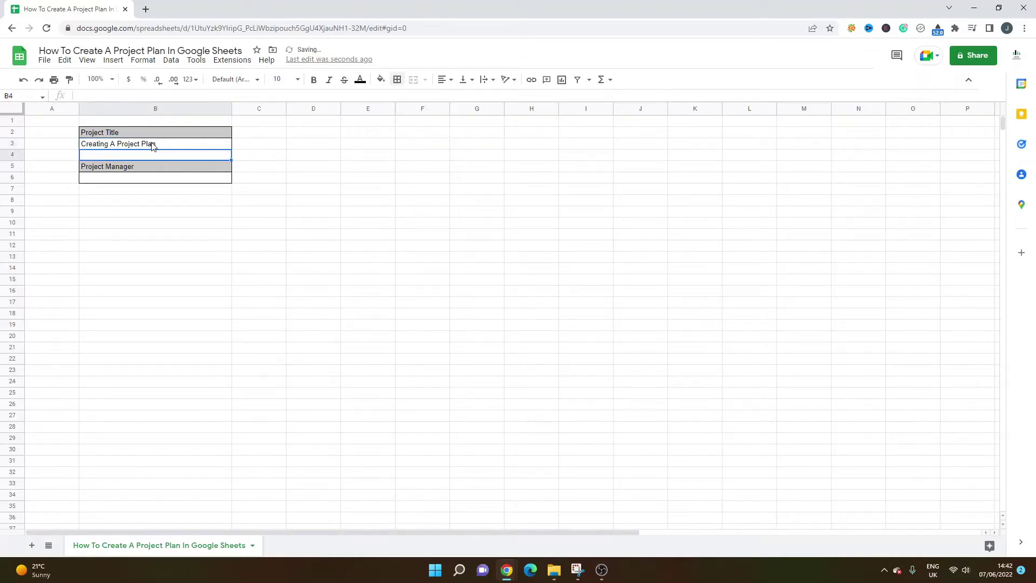
Enter the project manager's name in B6
{"action": "left_click", "coordinate": [147, 179]}
{"action": "type", "text": "Jeremy"}
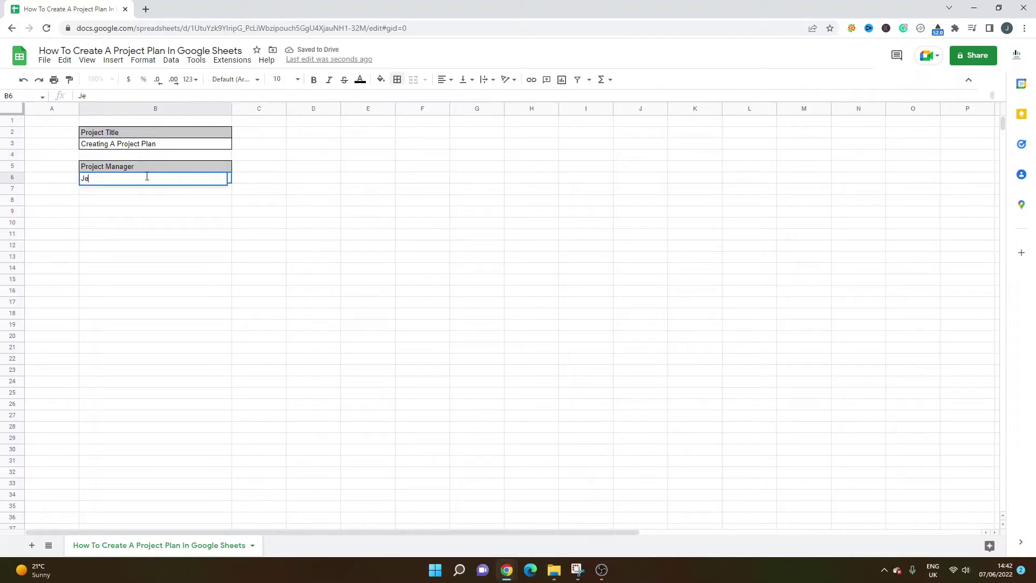
{"action": "left_click", "coordinate": [438, 214]}
{"action": "left_click", "coordinate": [166, 179]}
{"action": "double_click", "coordinate": [154, 178]}
{"action": "type", "text": "PPM"}
{"action": "left_click", "coordinate": [322, 192]}
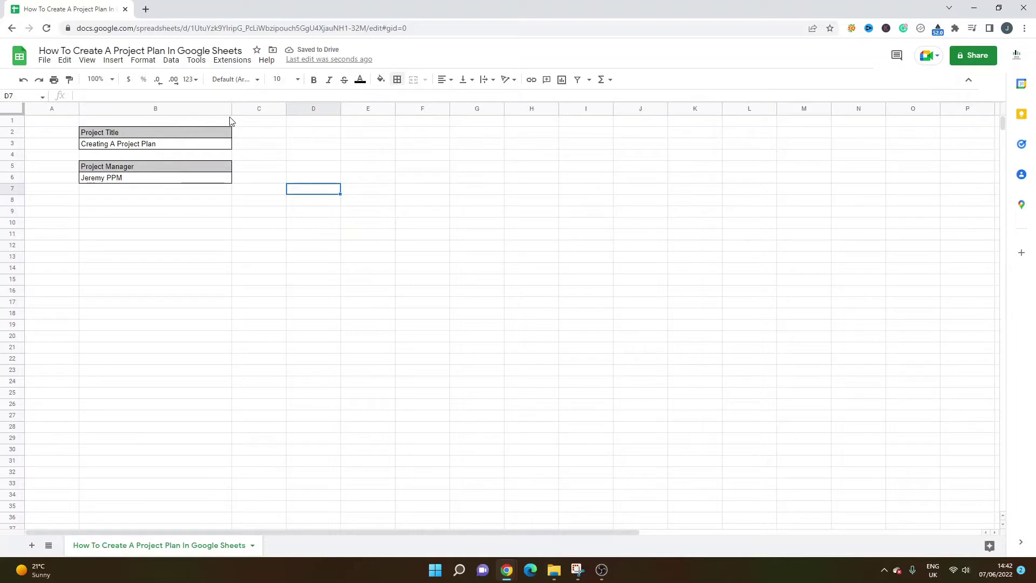
{"action": "left_click", "coordinate": [224, 133]}
Copy the title block to D2:D3, relabel it 'Project Start Date', clear D3, widen column D
{"action": "left_click_drag", "start_coordinate": [221, 142], "coordinate": [221, 135]}
{"action": "key", "text": "ctrl+c"}
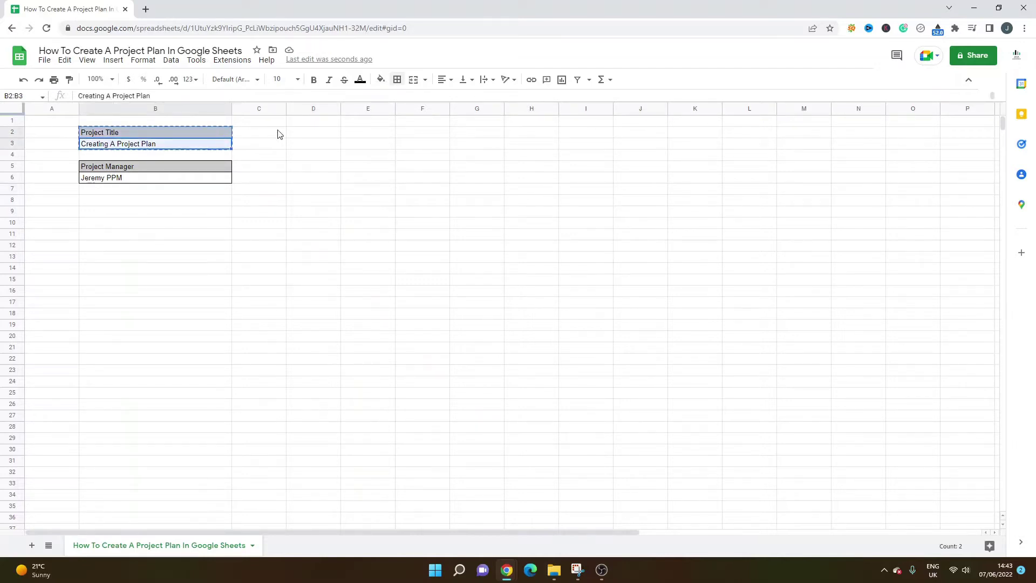
{"action": "left_click", "coordinate": [291, 128]}
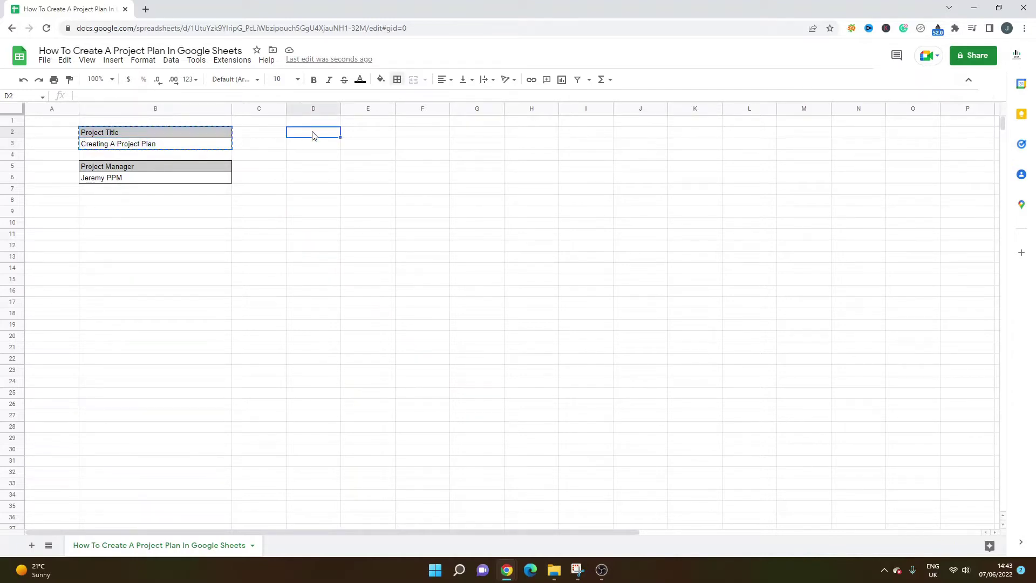
{"action": "key", "text": "ctrl+v"}
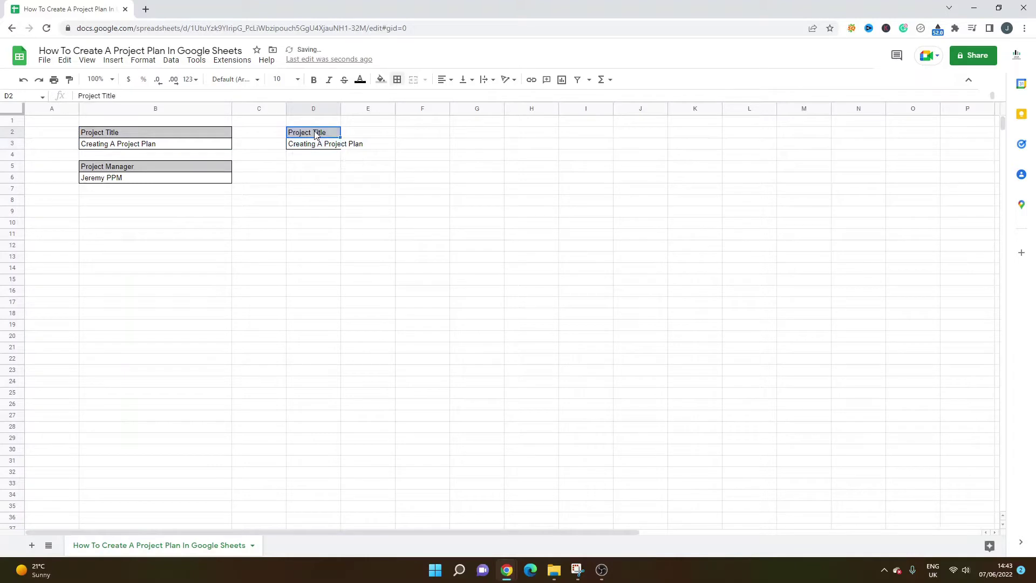
{"action": "type", "text": "Project"}
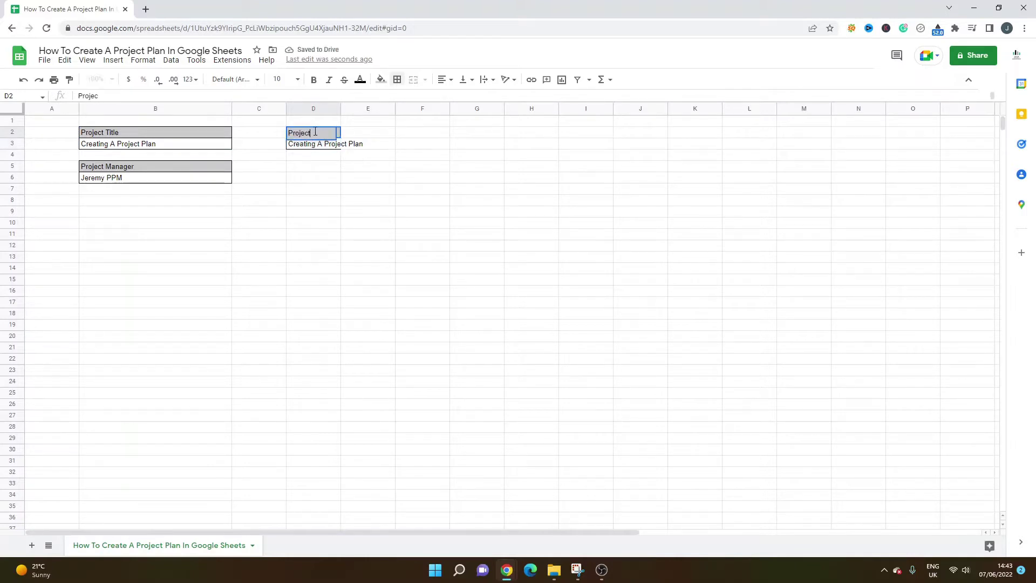
{"action": "type", "text": " Start Date"}
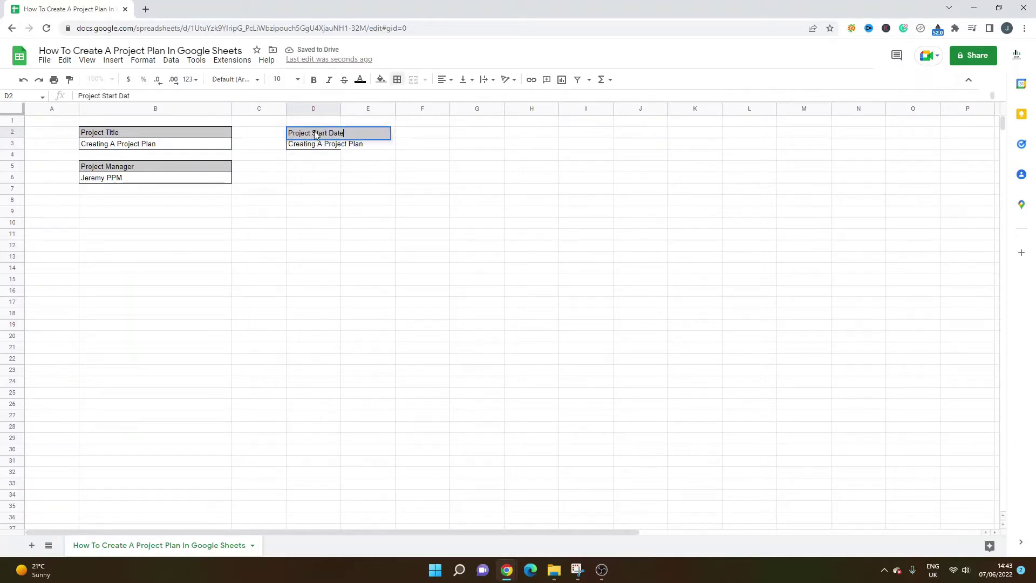
{"action": "key", "text": "Return"}
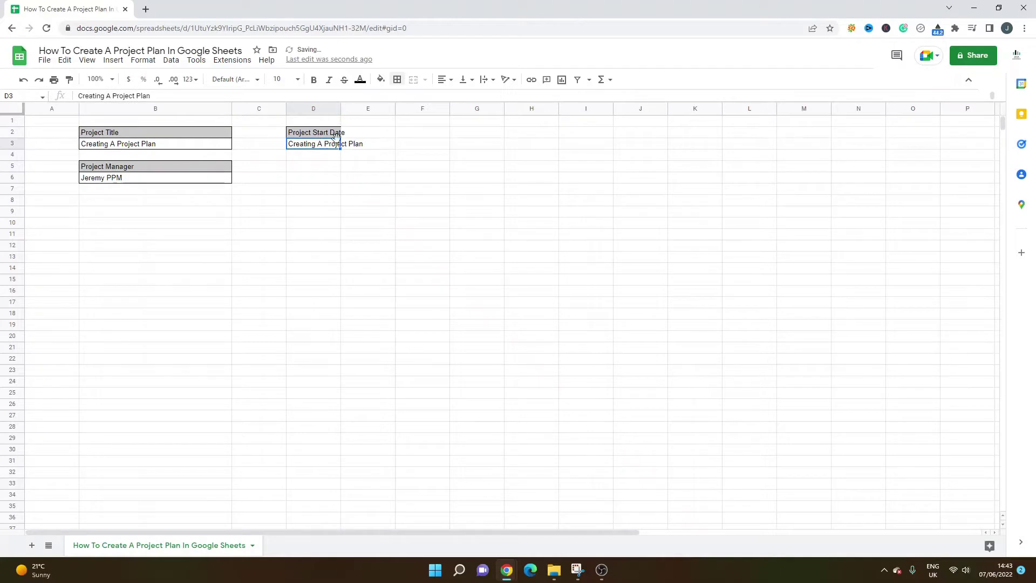
{"action": "key", "text": "BackSpace"}
{"action": "left_click_drag", "start_coordinate": [340, 108], "coordinate": [329, 143]}
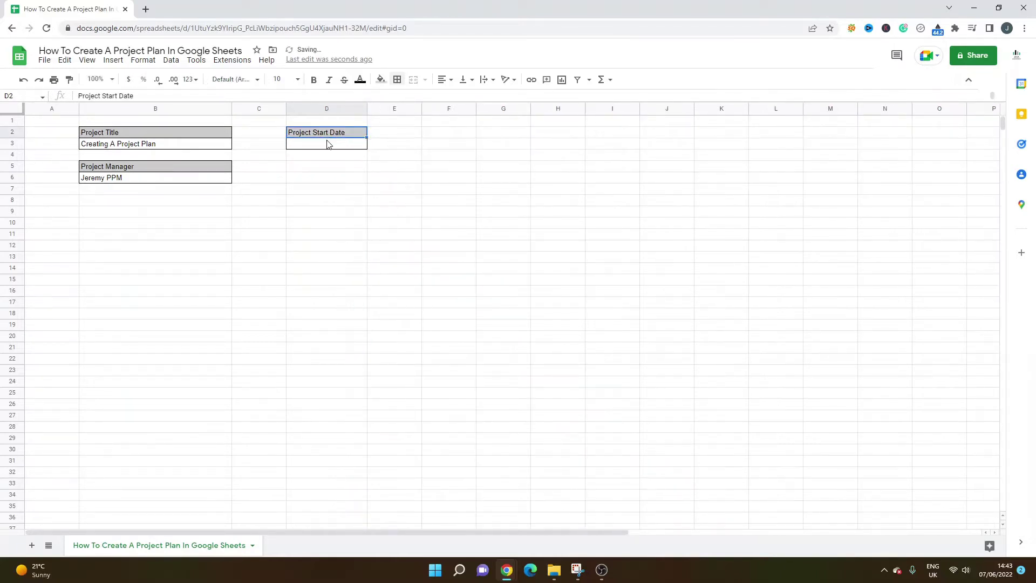
Duplicate the start date block into D5:D6 relabelled 'Project End Date'
{"action": "key", "text": "ctrl+c"}
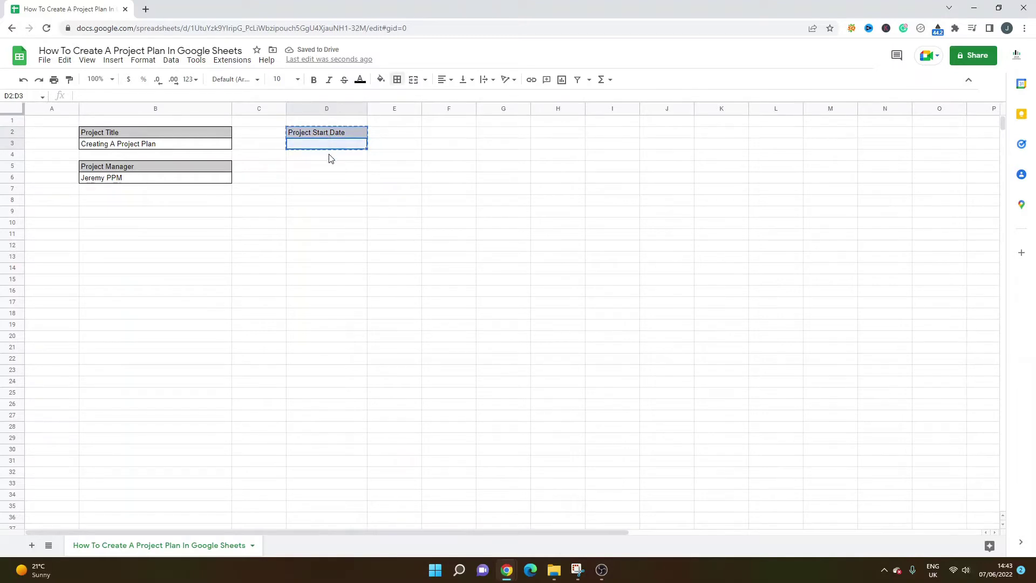
{"action": "left_click", "coordinate": [322, 167]}
{"action": "key", "text": "ctrl+v"}
{"action": "double_click", "coordinate": [323, 167]}
{"action": "key", "text": "ctrl+a"}
{"action": "double_click", "coordinate": [323, 168]}
{"action": "type", "text": "End"}
{"action": "key", "text": "Return"}
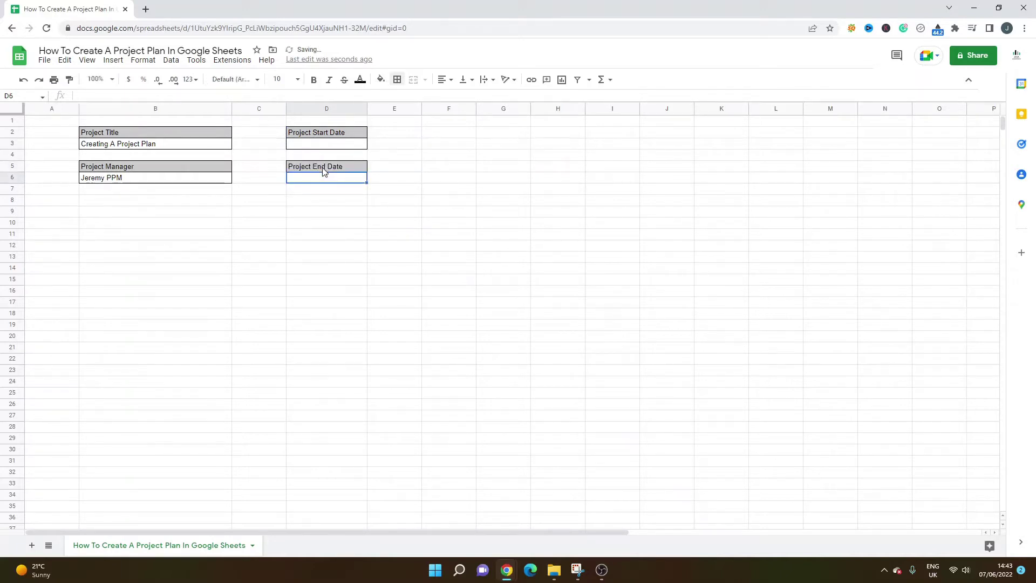
Bold all four block headings and narrow spacer column C
{"action": "left_click", "coordinate": [168, 134]}
{"action": "left_click", "coordinate": [315, 80]}
{"action": "left_click", "coordinate": [143, 164]}
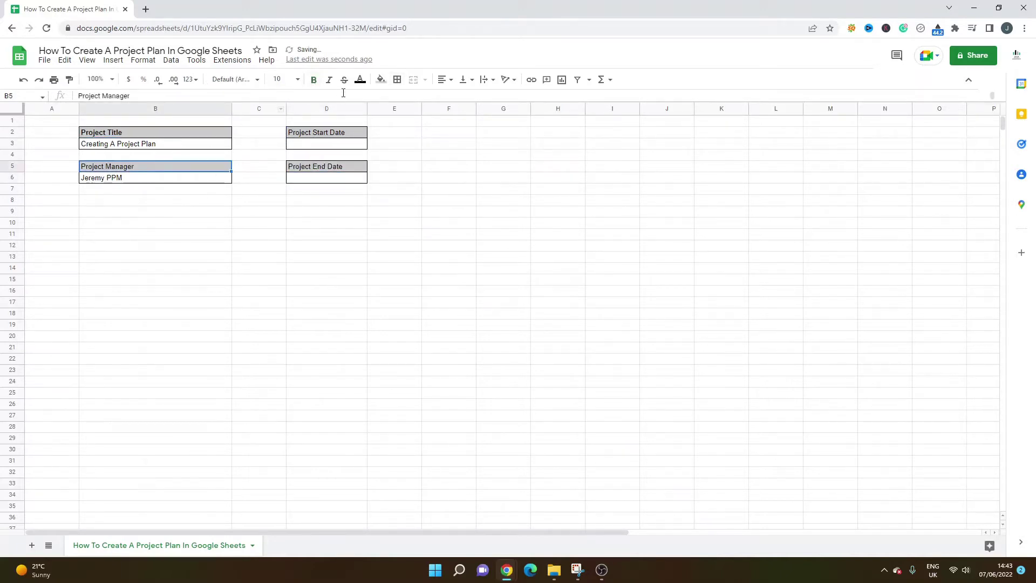
{"action": "left_click", "coordinate": [314, 81]}
{"action": "left_click", "coordinate": [317, 133]}
{"action": "left_click", "coordinate": [315, 86]}
{"action": "left_click", "coordinate": [313, 170]}
{"action": "left_click", "coordinate": [313, 81]}
{"action": "left_click", "coordinate": [420, 145]}
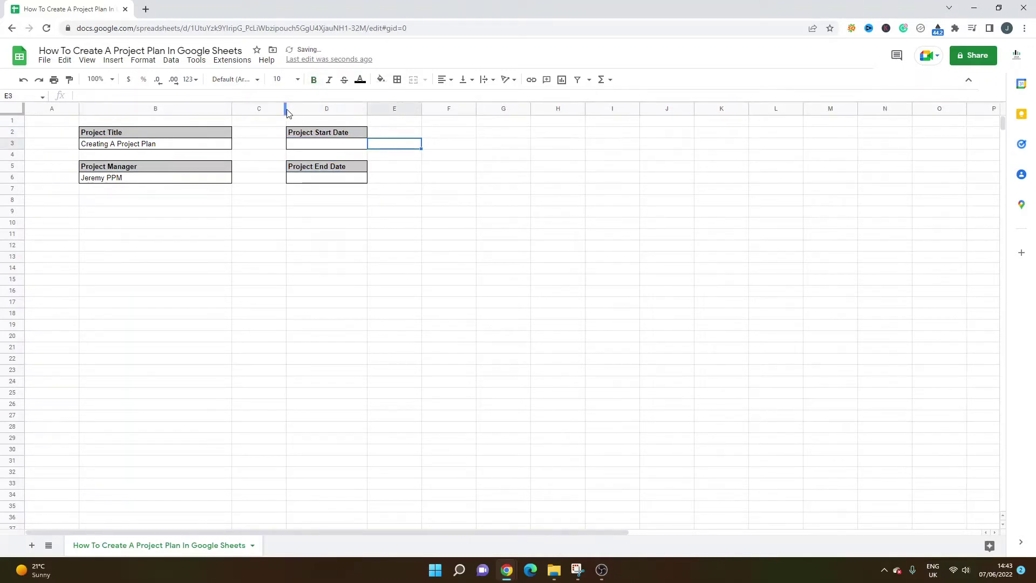
{"action": "left_click_drag", "start_coordinate": [286, 108], "coordinate": [254, 108]}
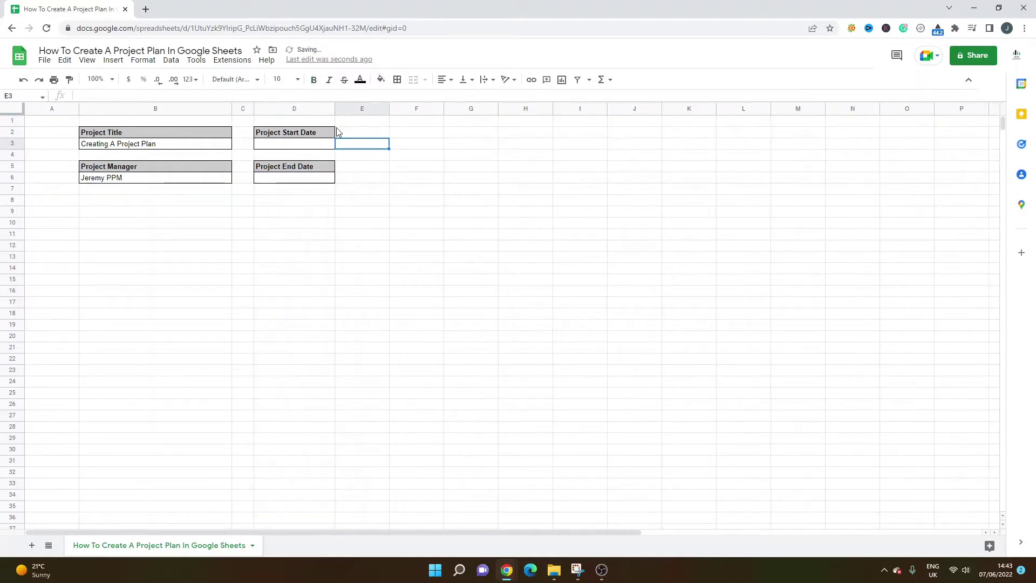
{"action": "left_click", "coordinate": [394, 132]}
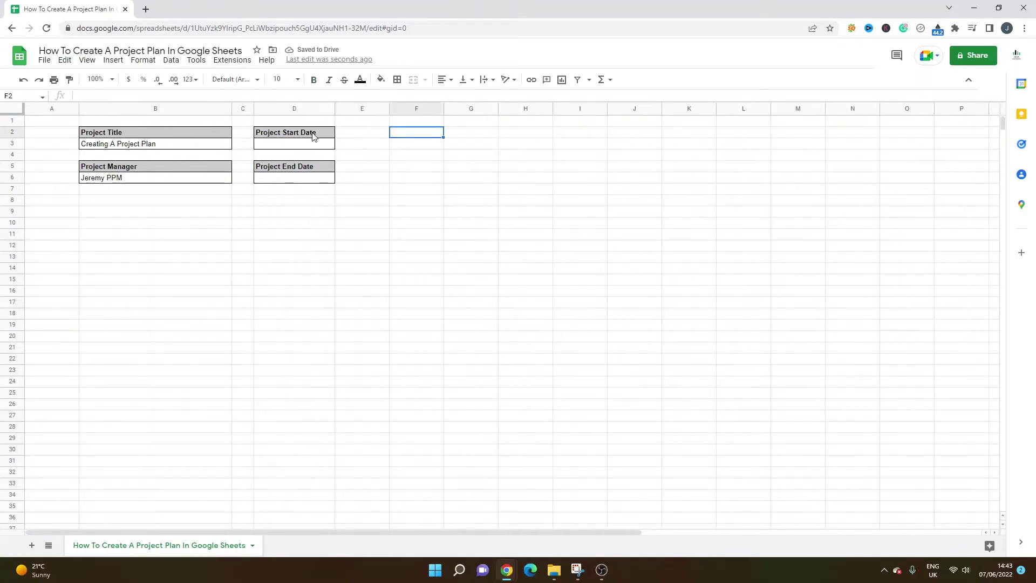
Copy D2:D3 to F2:F3, rename the heading 'Project Duration', and widen column F
{"action": "left_click", "coordinate": [314, 135]}
{"action": "left_click_drag", "start_coordinate": [306, 146], "coordinate": [306, 137]}
{"action": "key", "text": "ctrl+c"}
{"action": "left_click", "coordinate": [398, 136]}
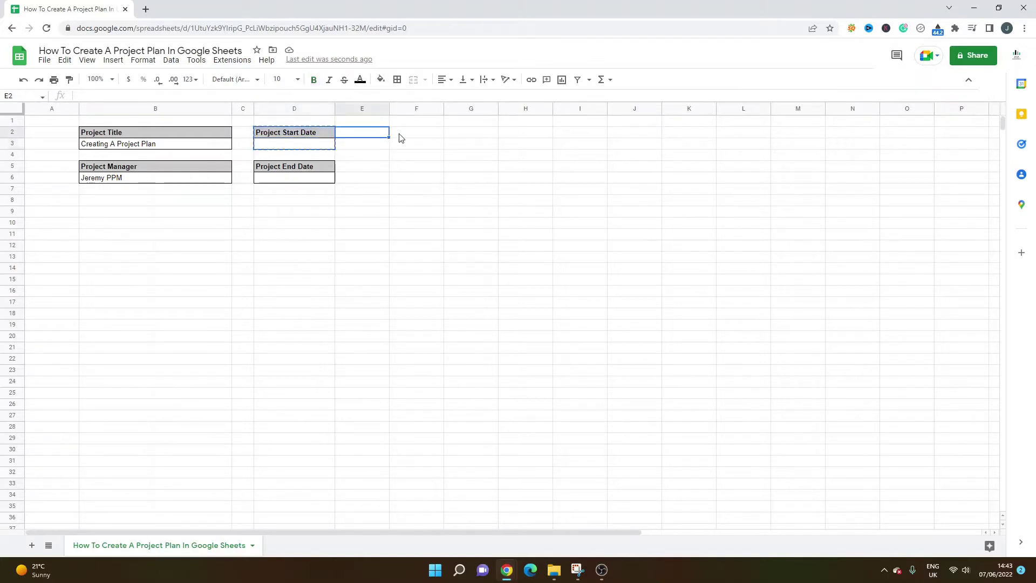
{"action": "key", "text": "ctrl+v"}
{"action": "double_click", "coordinate": [412, 133]}
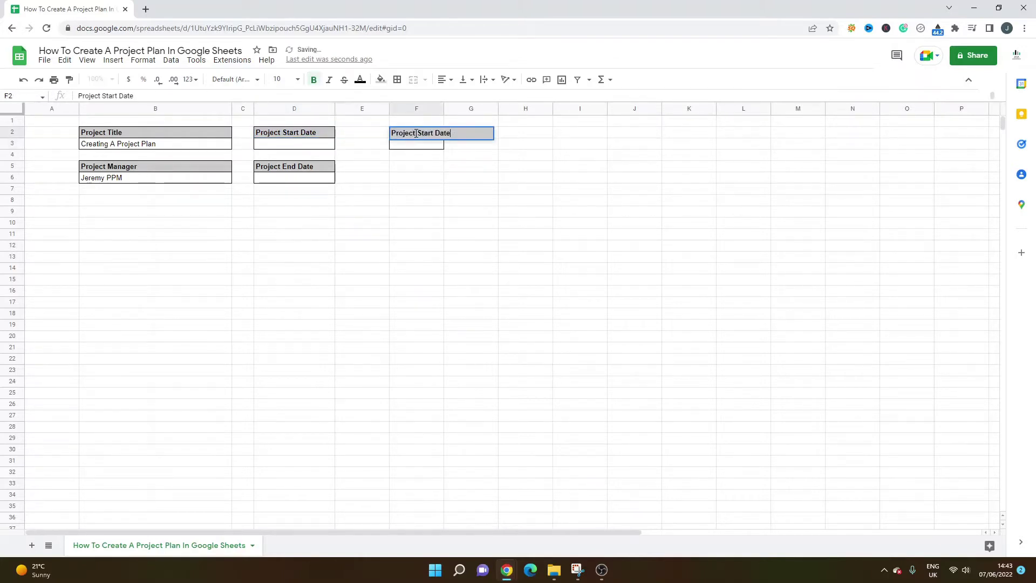
{"action": "left_click_drag", "start_coordinate": [416, 133], "coordinate": [449, 133]}
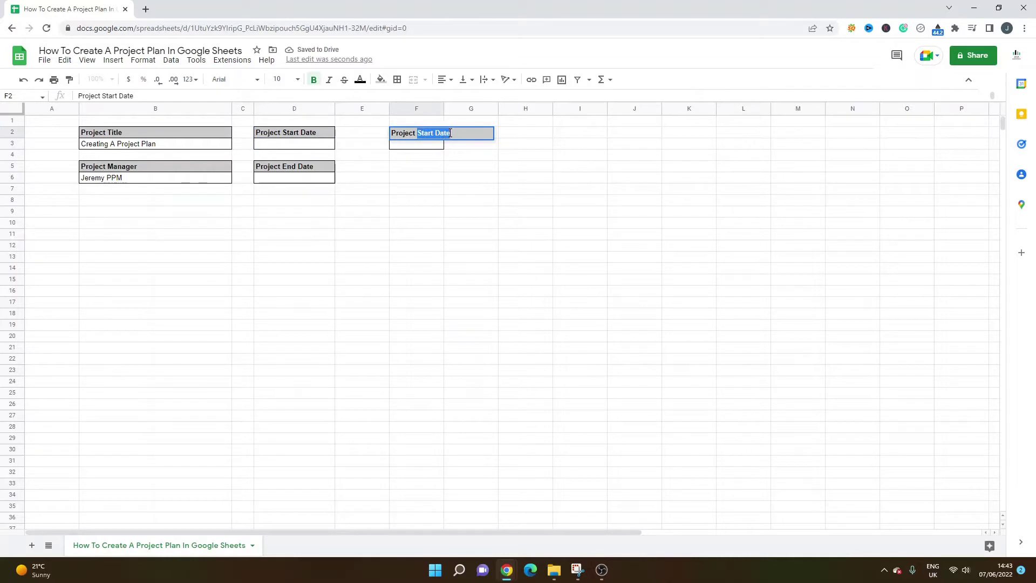
{"action": "type", "text": "Duration"}
{"action": "key", "text": "Return"}
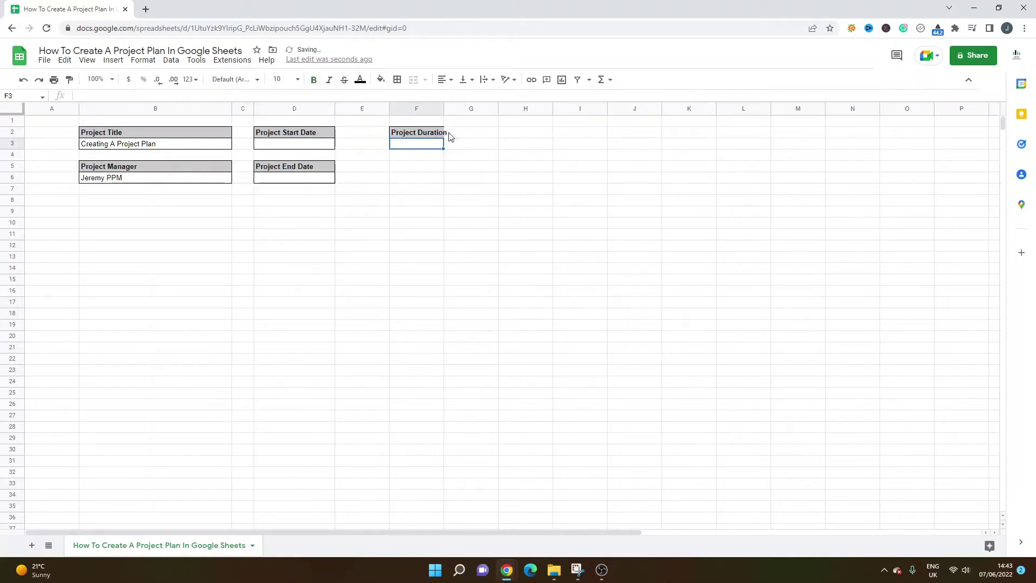
{"action": "left_click_drag", "start_coordinate": [444, 109], "coordinate": [462, 108]}
{"action": "left_click", "coordinate": [429, 166]}
Enter =networkdays(D3,D6) in F3 to compute the project duration
{"action": "left_click", "coordinate": [421, 144]}
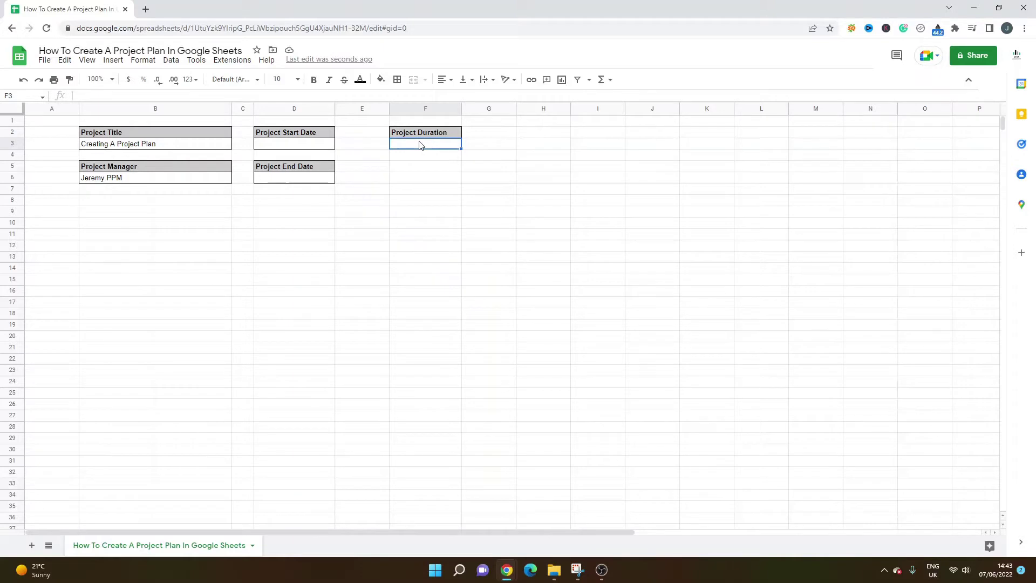
{"action": "type", "text": "=netw"}
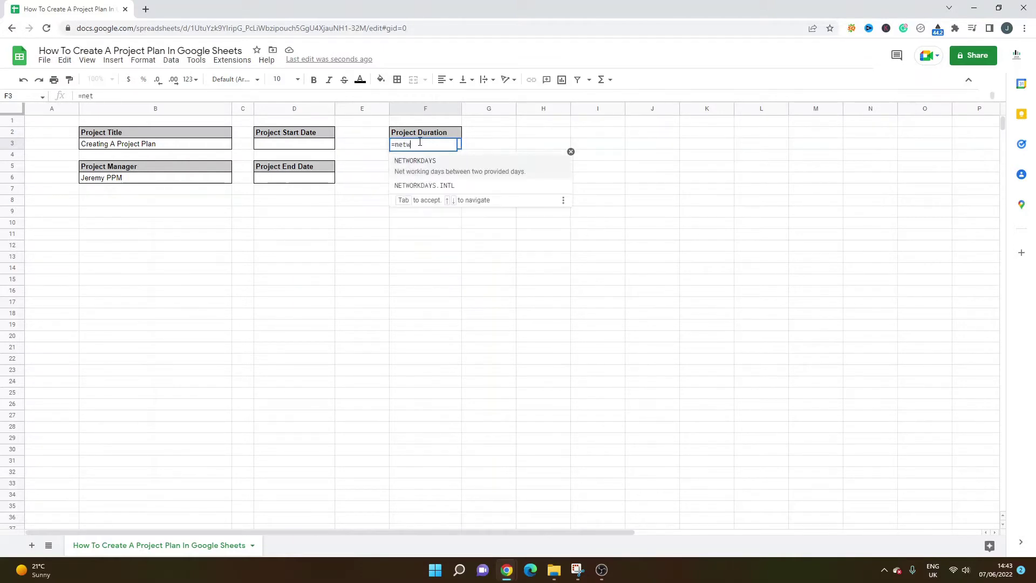
{"action": "type", "text": "orkdays("}
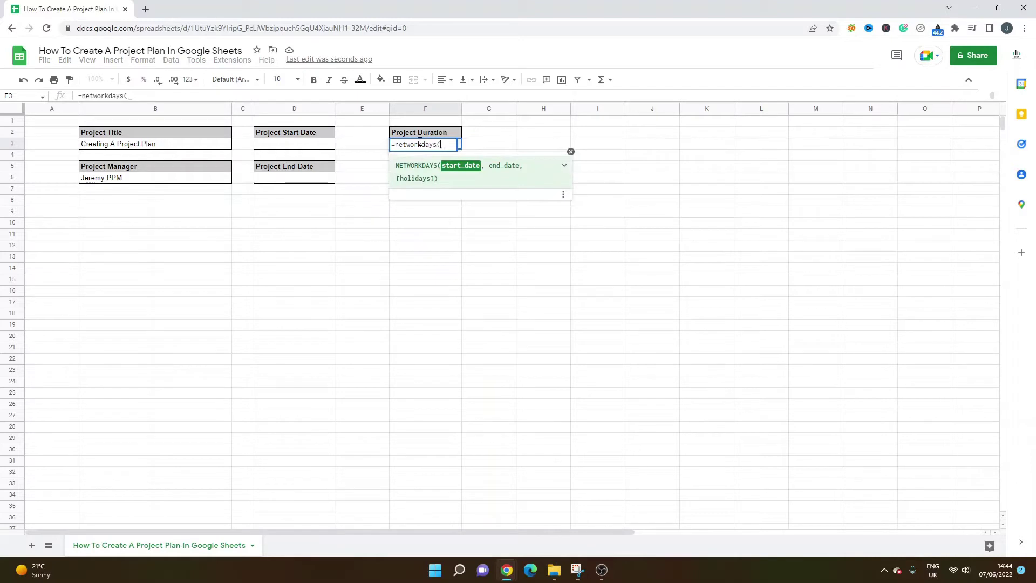
{"action": "left_click", "coordinate": [298, 145]}
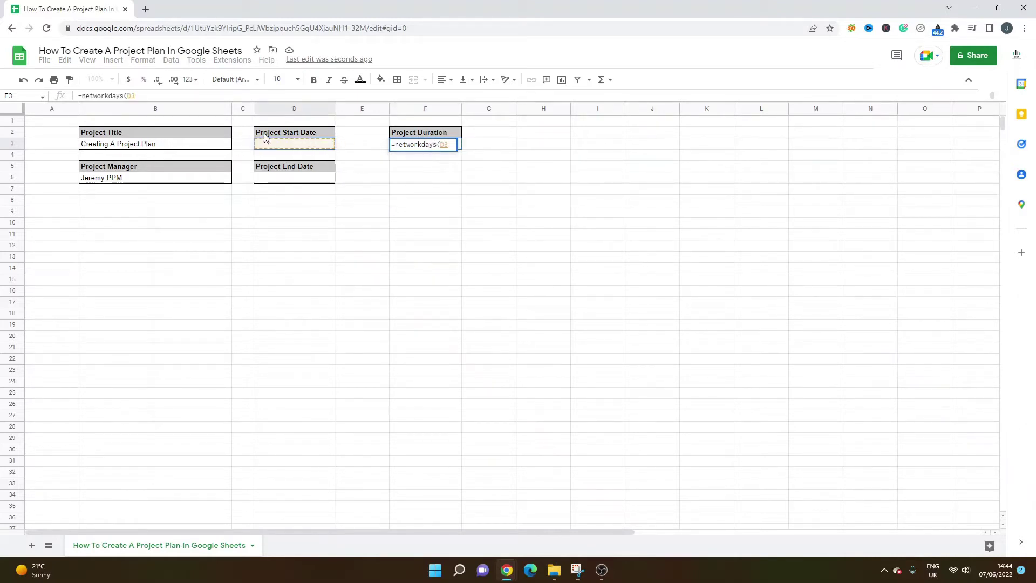
{"action": "type", "text": ","}
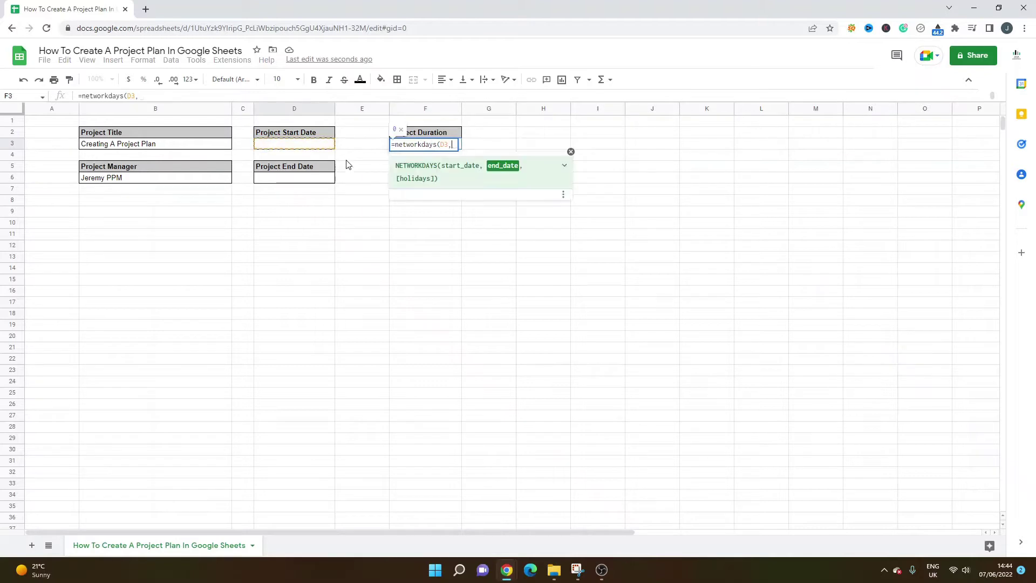
{"action": "left_click", "coordinate": [288, 182]}
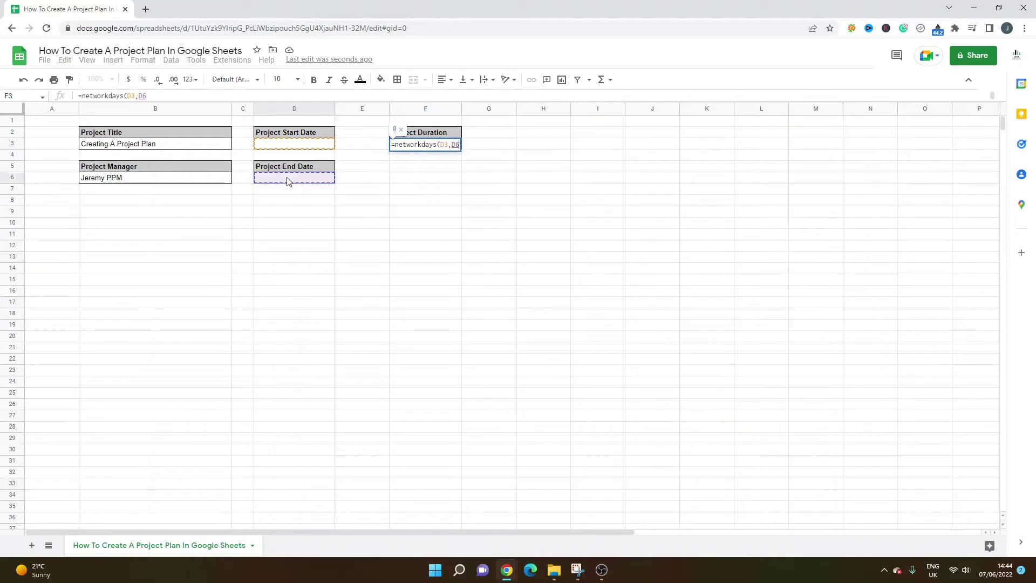
{"action": "key", "text": "Return"}
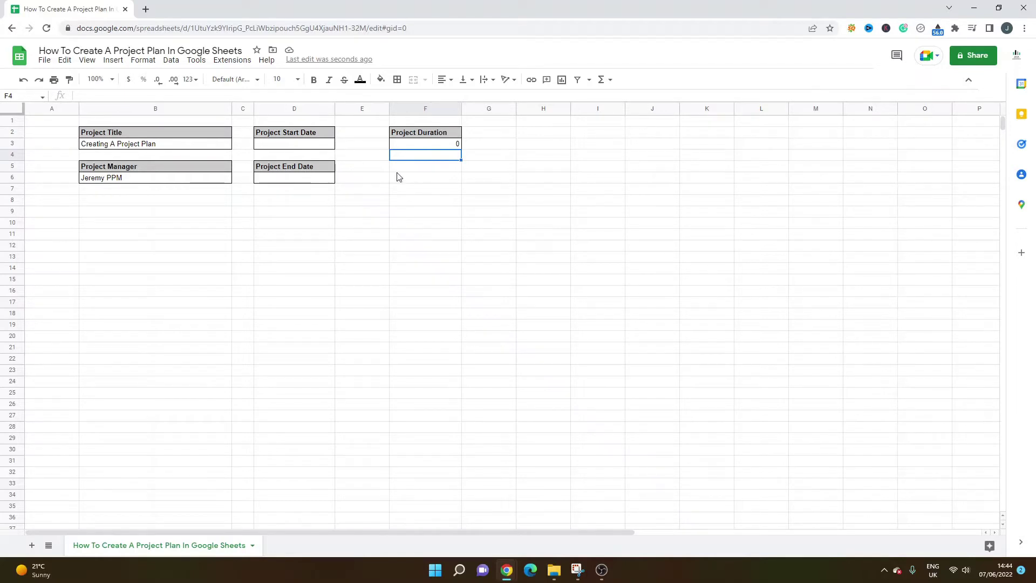
{"action": "left_click", "coordinate": [408, 147]}
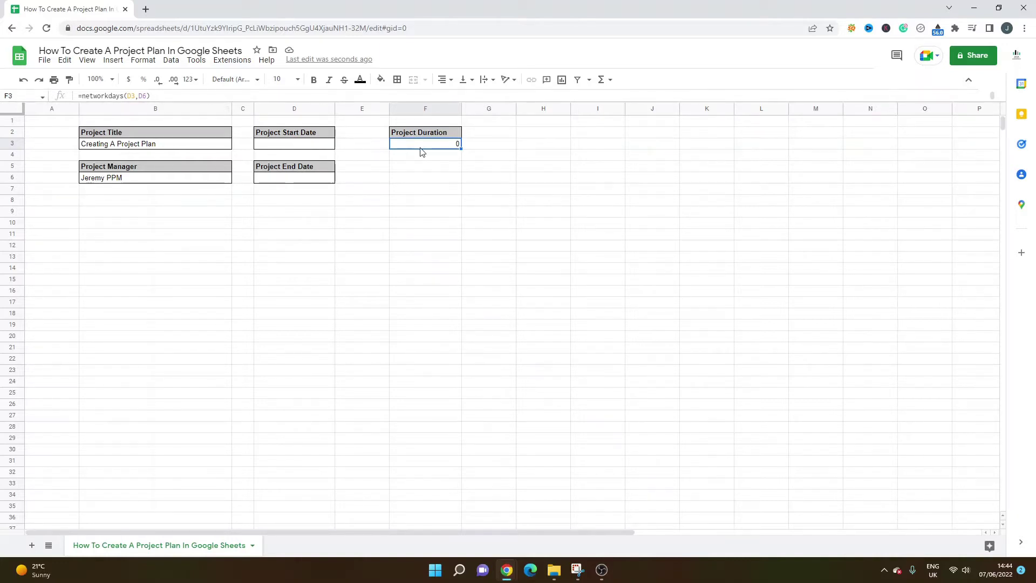
{"action": "left_click", "coordinate": [360, 201]}
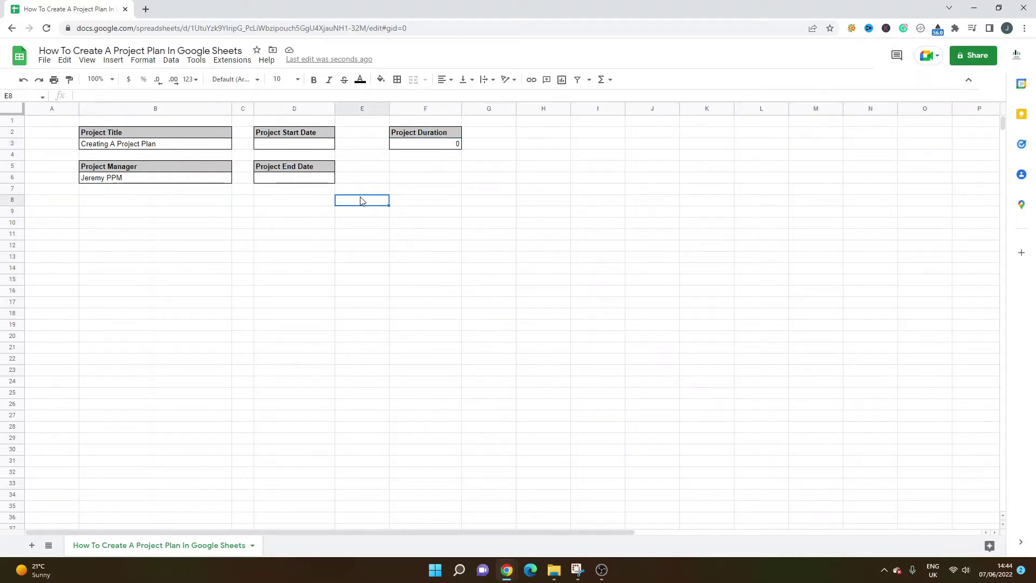
Insert a blank column left of column A, shifting the blocks into columns C, E and G
{"action": "left_click", "coordinate": [95, 202]}
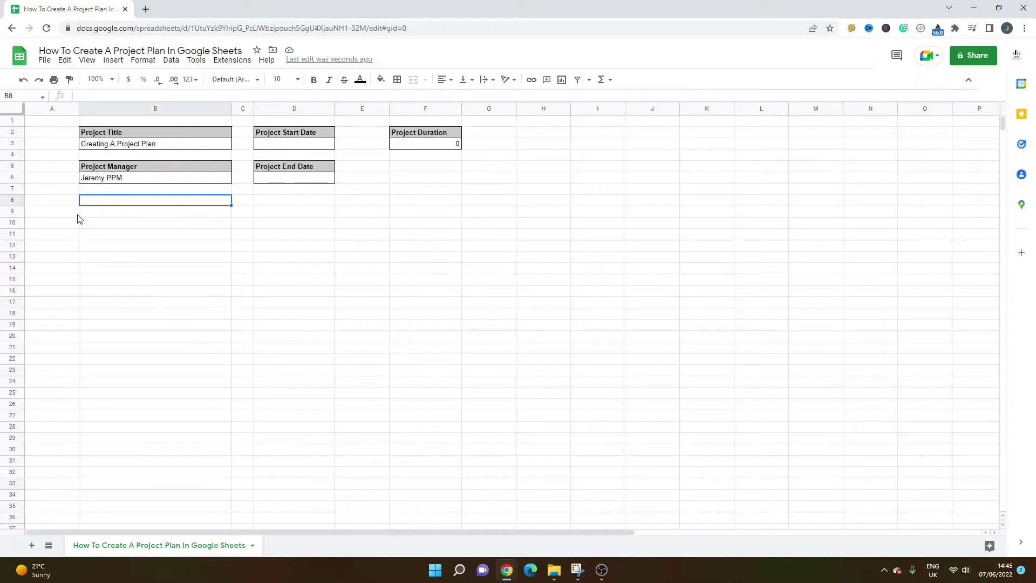
{"action": "right_click", "coordinate": [57, 112]}
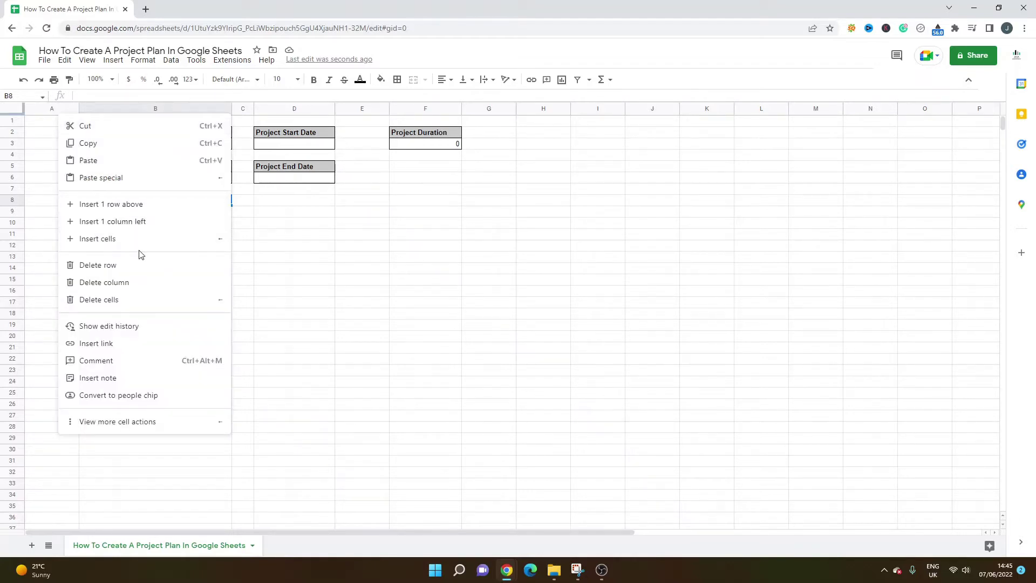
{"action": "mouse_move", "coordinate": [147, 238]}
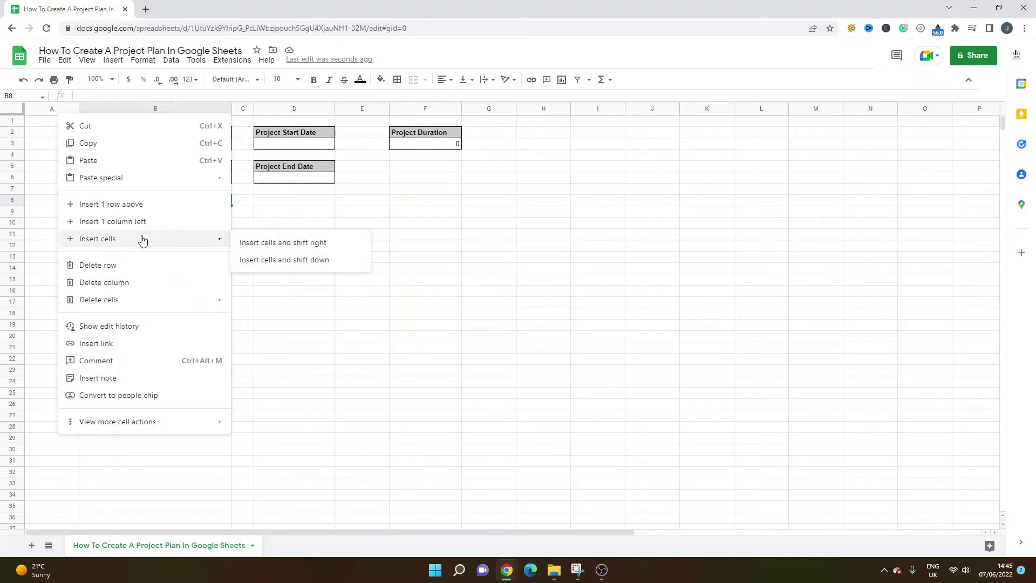
{"action": "left_click", "coordinate": [48, 144]}
{"action": "right_click", "coordinate": [41, 105]}
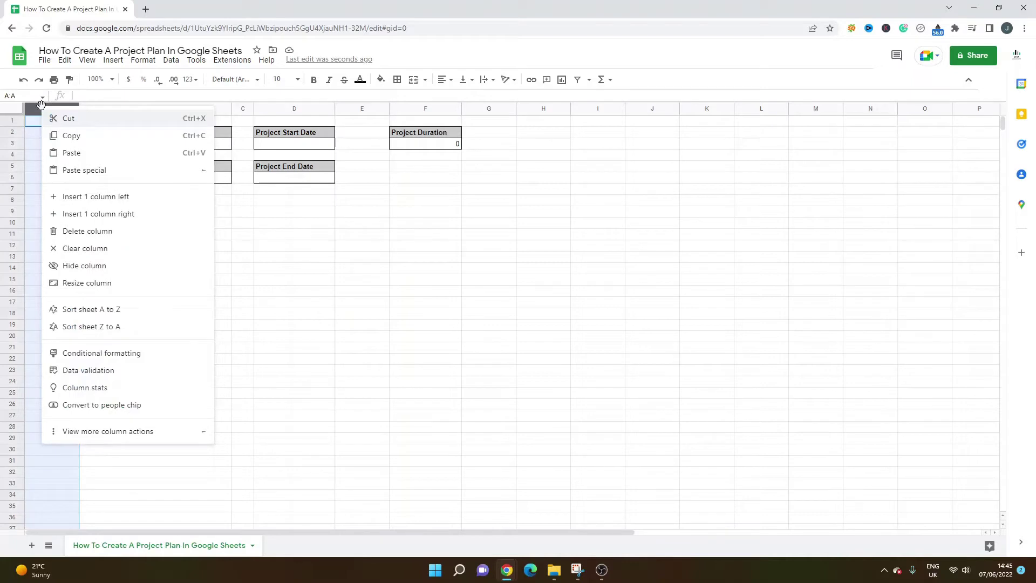
{"action": "left_click", "coordinate": [116, 197]}
{"action": "left_click", "coordinate": [105, 210]}
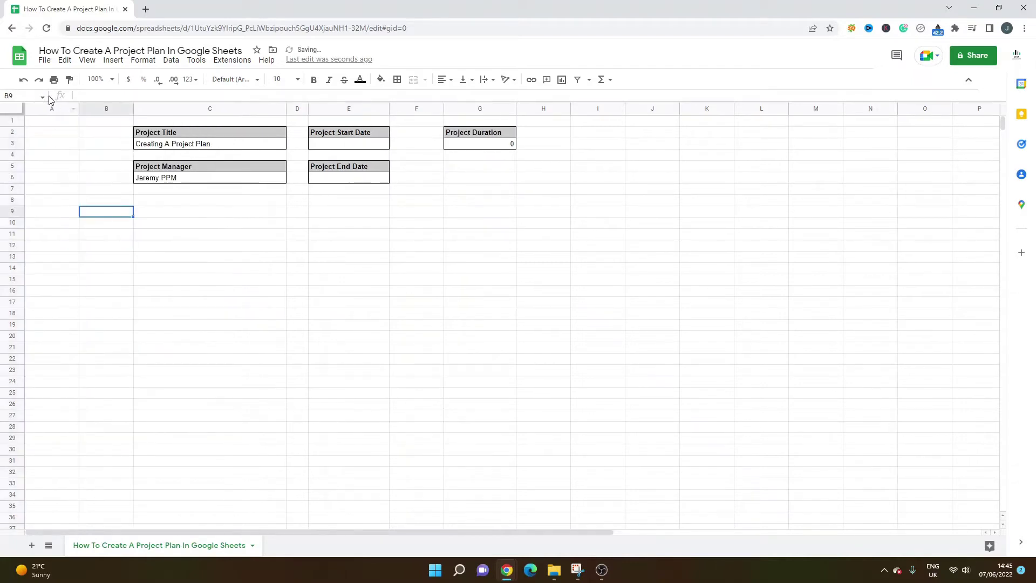
Narrow the new column A and enter a light grey 'WBS No' label in B9
{"action": "left_click_drag", "start_coordinate": [79, 110], "coordinate": [64, 110]}
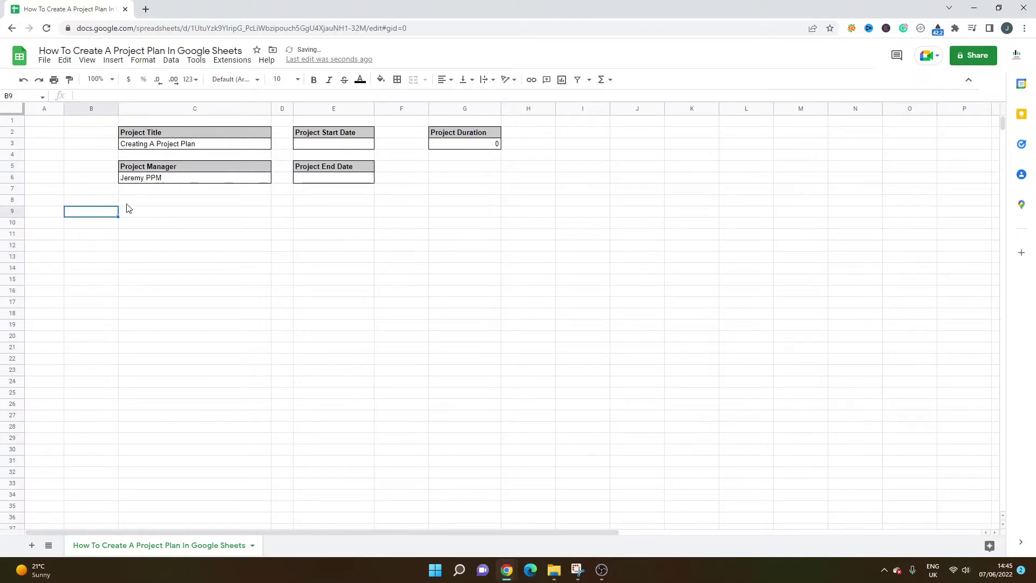
{"action": "type", "text": "WBS"}
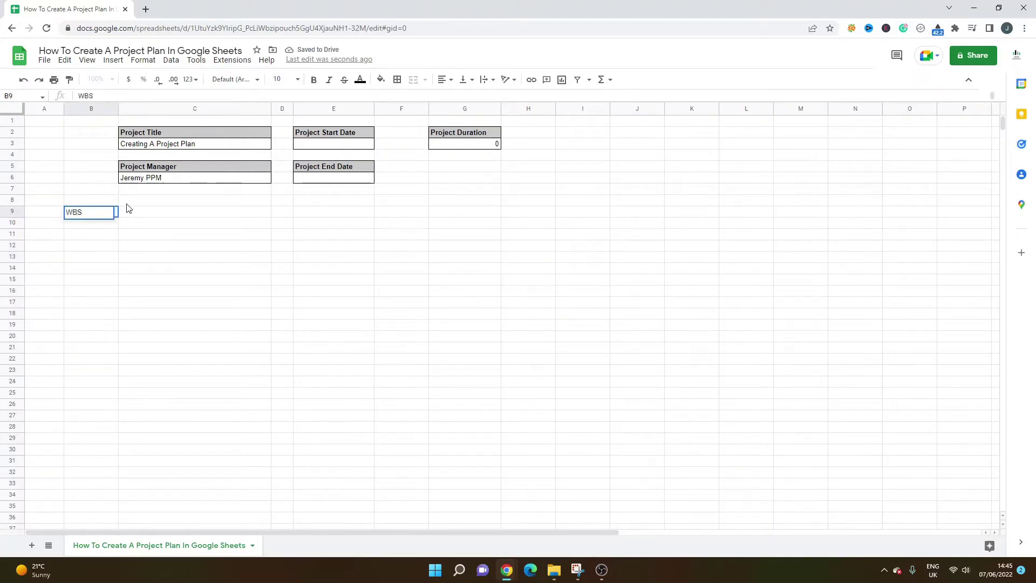
{"action": "type", "text": " NO"}
{"action": "key", "text": "Return"}
{"action": "key", "text": "Up"}
{"action": "double_click", "coordinate": [106, 212]}
{"action": "type", "text": "o"}
{"action": "key", "text": "Return"}
{"action": "key", "text": "Up"}
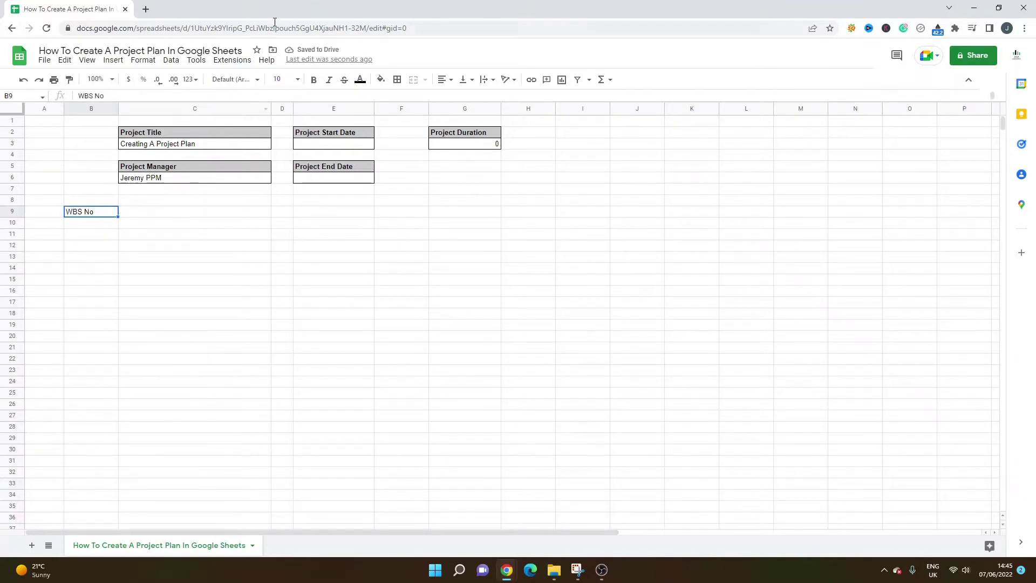
{"action": "left_click", "coordinate": [386, 84]}
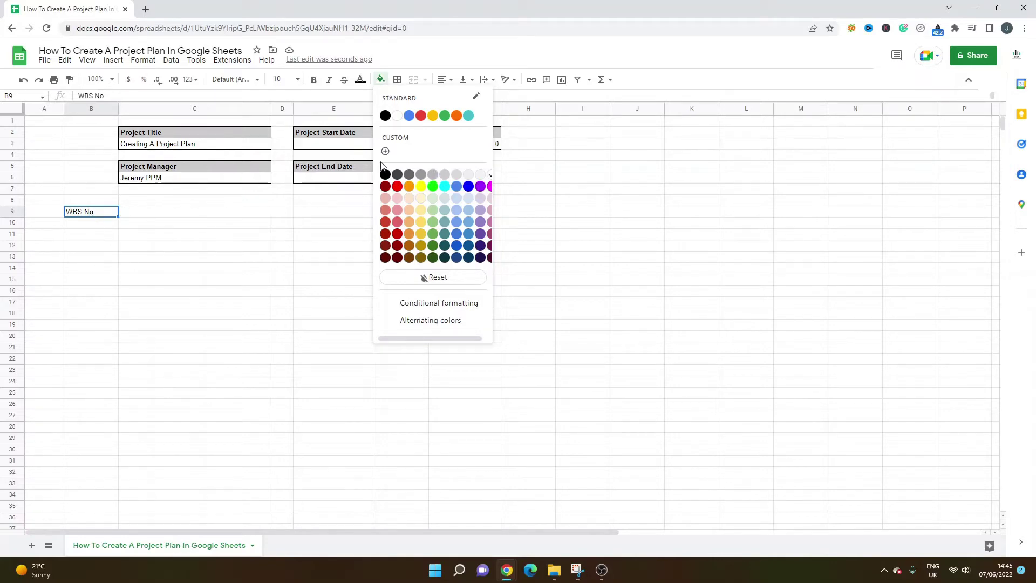
{"action": "left_click", "coordinate": [443, 174]}
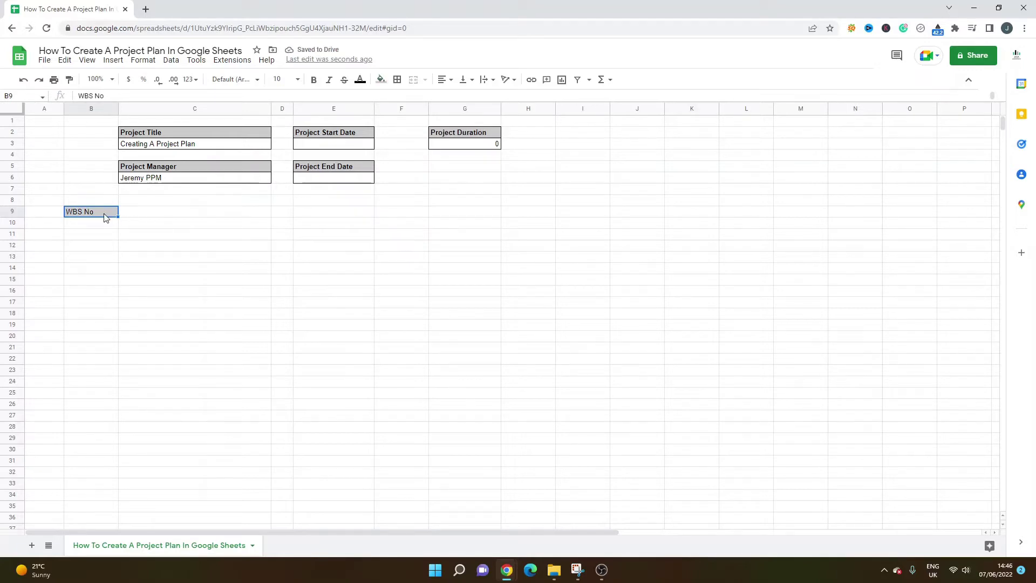
Enter 'Task Name' in C9 and give it WBS No's bold grey header style
{"action": "left_click", "coordinate": [130, 217]}
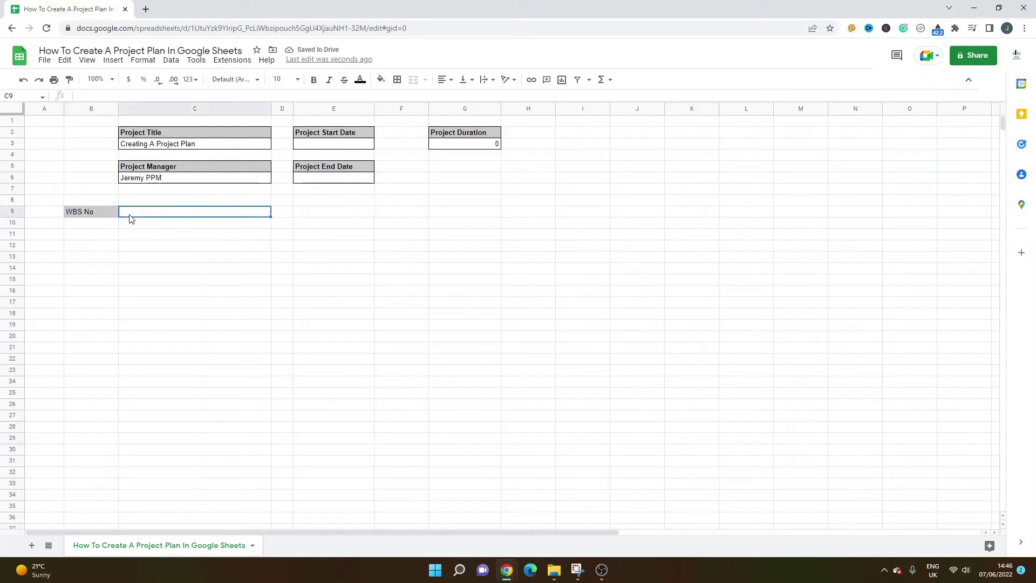
{"action": "type", "text": "Task"}
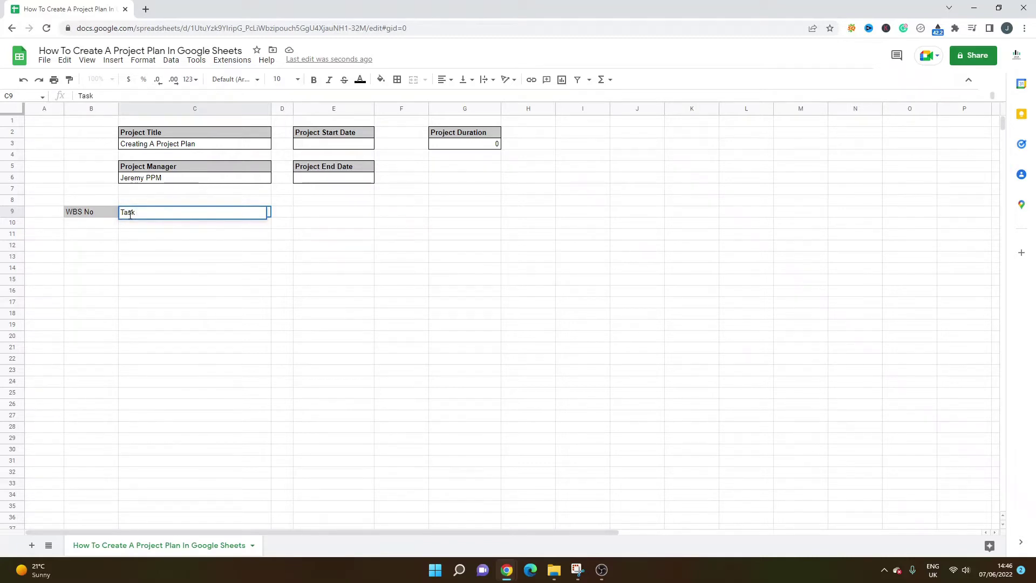
{"action": "type", "text": "Name"}
{"action": "key", "text": "Return"}
{"action": "key", "text": "Up"}
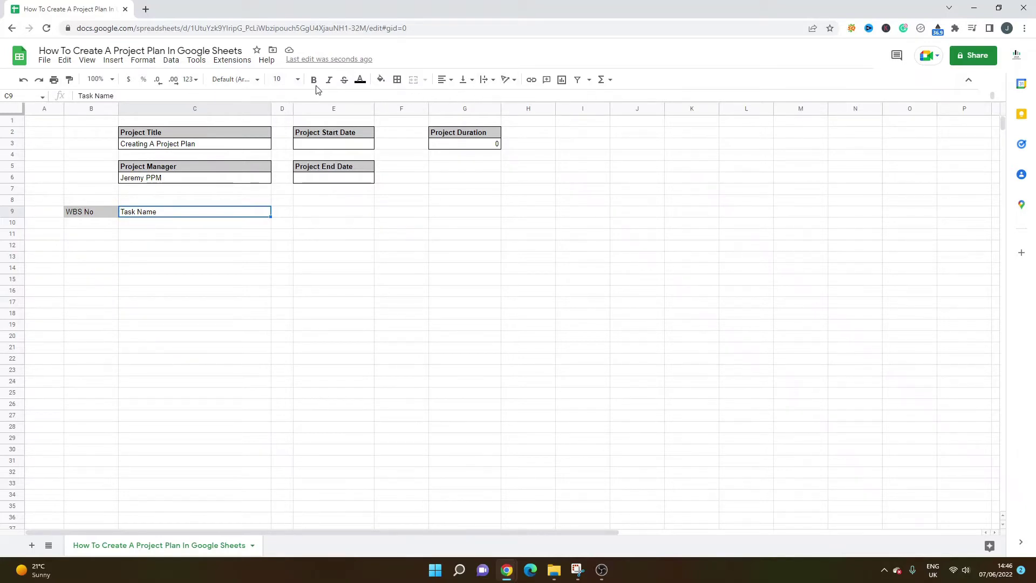
{"action": "left_click", "coordinate": [102, 208]}
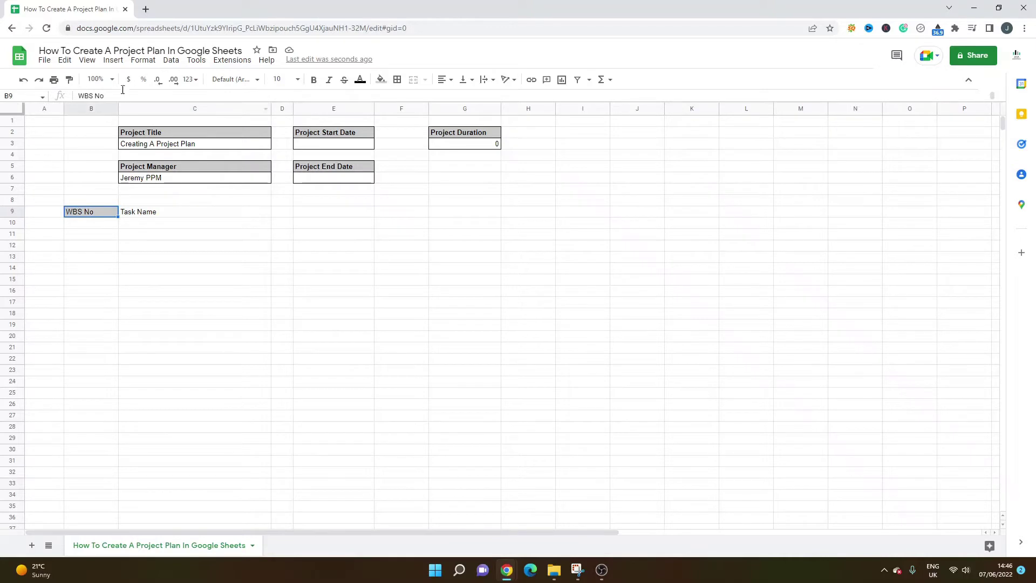
{"action": "left_click", "coordinate": [313, 80]}
{"action": "left_click", "coordinate": [70, 80]}
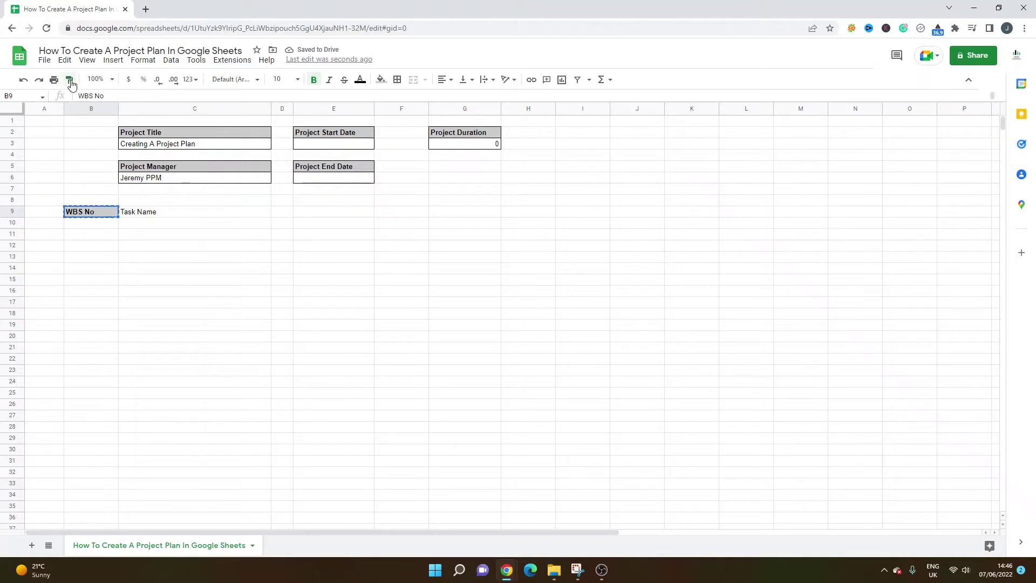
{"action": "left_click", "coordinate": [145, 214]}
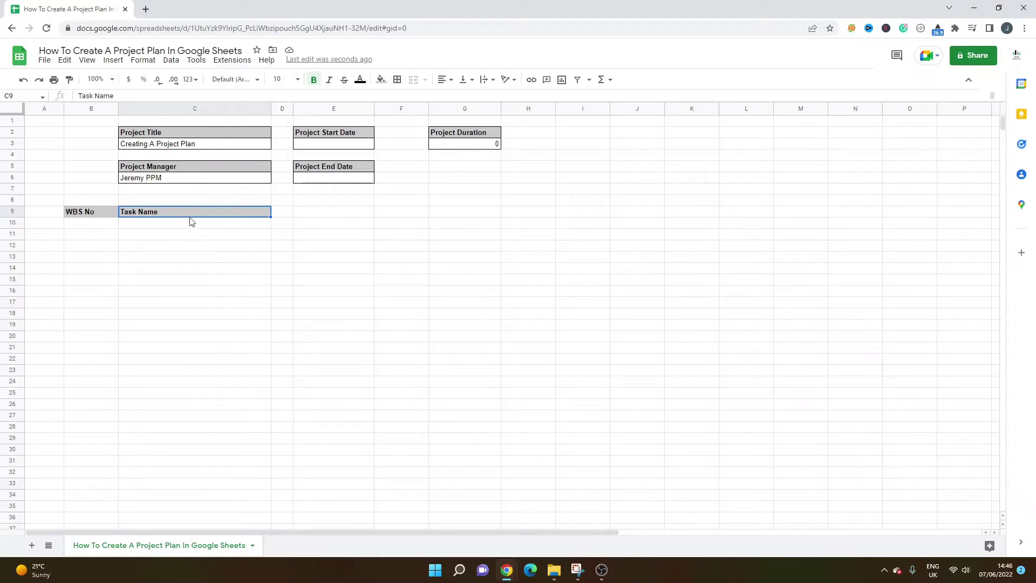
Enter the header 'Status' in D9
{"action": "left_click", "coordinate": [277, 212]}
{"action": "type", "text": "Status"}
{"action": "key", "text": "Return"}
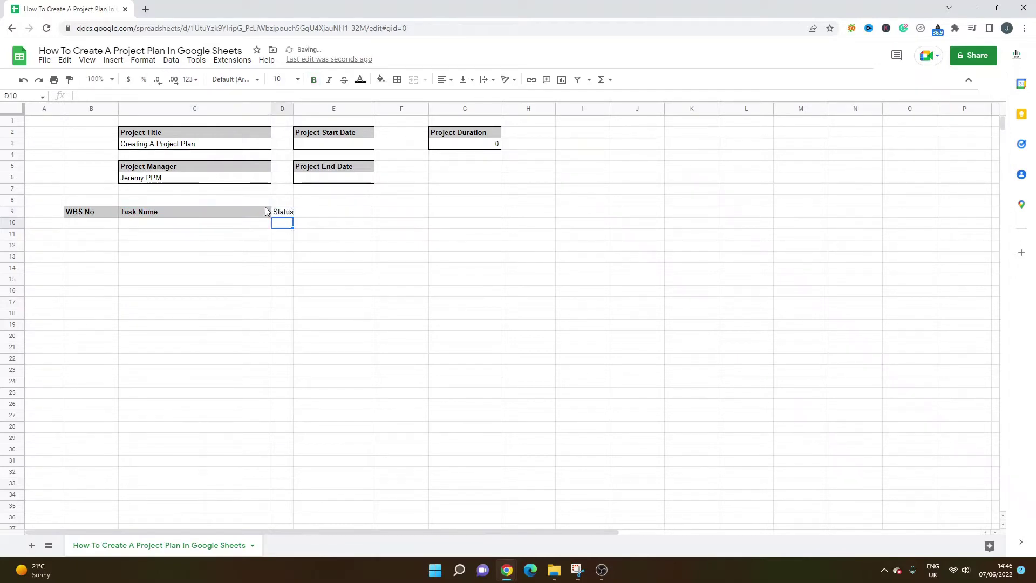
Widen column D and add headers 'Assigned To' in E9 and 'Start Date' in F9
{"action": "left_click", "coordinate": [285, 108]}
{"action": "left_click_drag", "start_coordinate": [293, 108], "coordinate": [318, 110]}
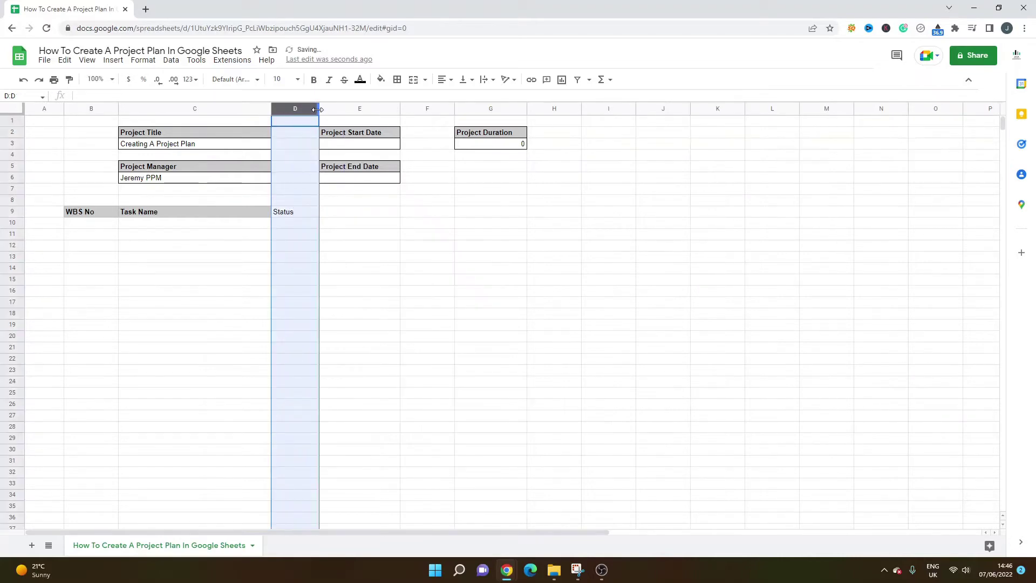
{"action": "left_click", "coordinate": [362, 213]}
{"action": "type", "text": "Assigned To"}
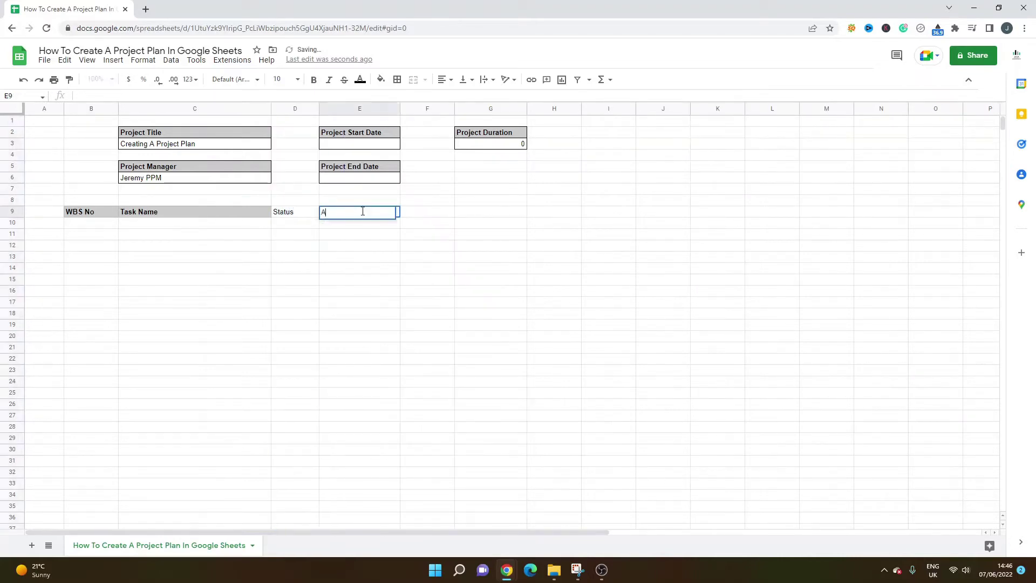
{"action": "key", "text": "Return"}
{"action": "key", "text": "Up"}
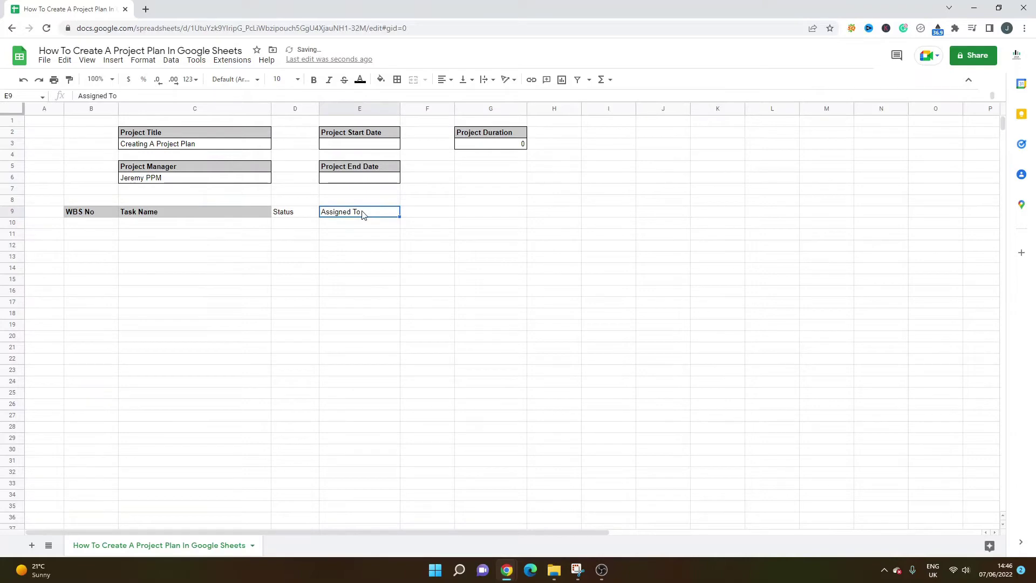
{"action": "key", "text": "Right"}
{"action": "type", "text": "Start Date"}
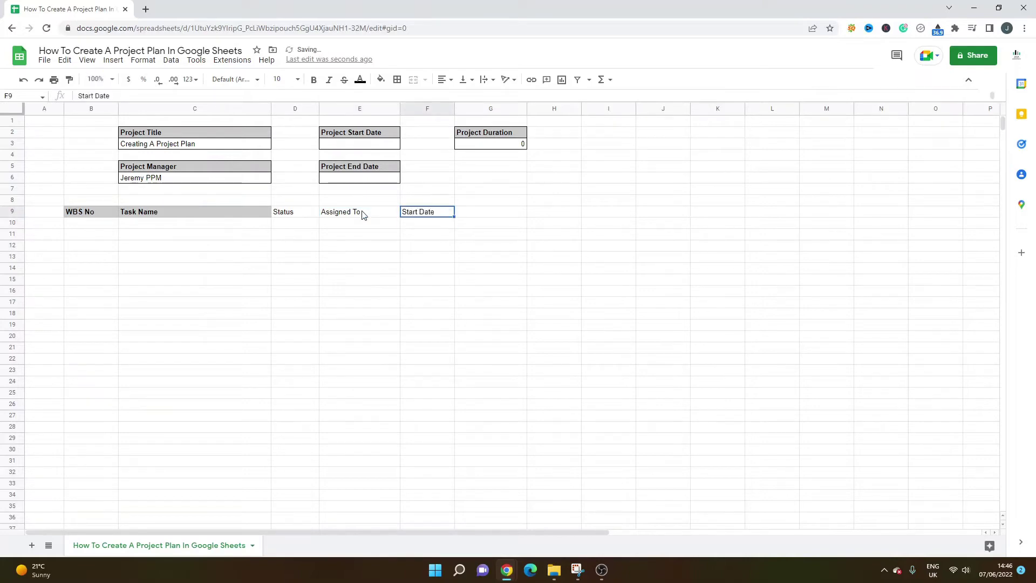
{"action": "key", "text": "Tab"}
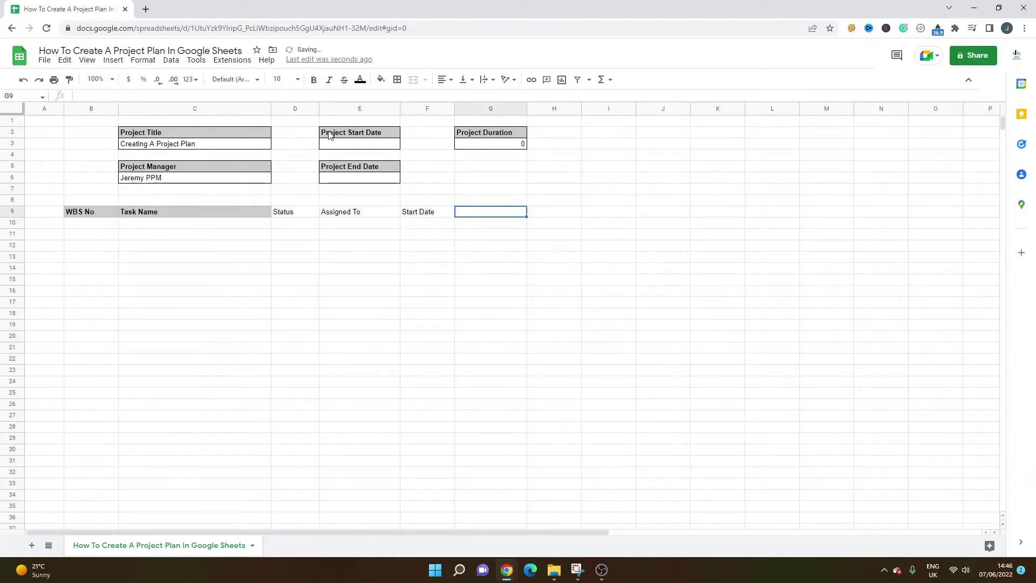
Add headers 'End Date', 'Duration' and 'Comments' in G9, H9 and I9
{"action": "type", "text": "End Date"}
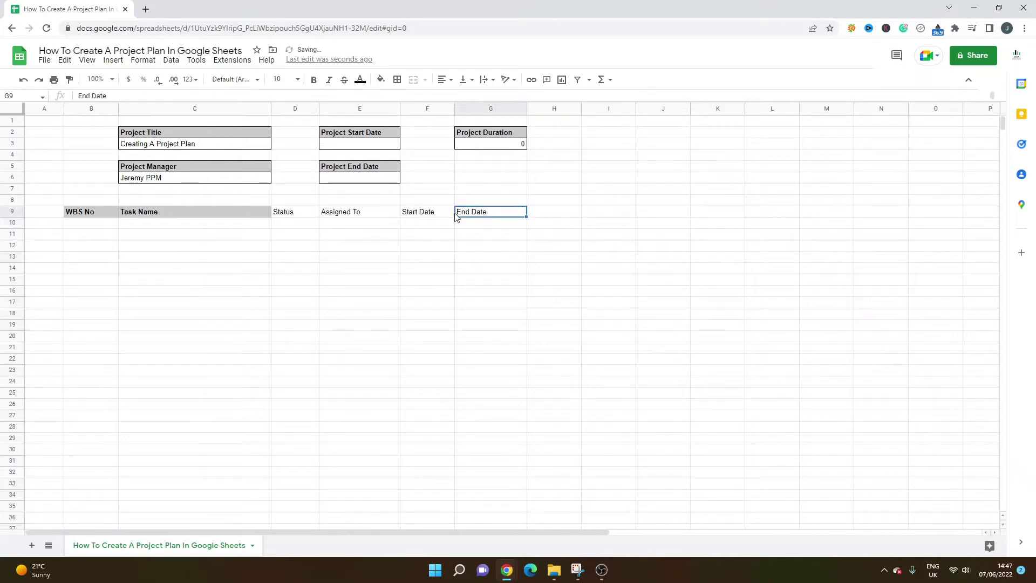
{"action": "key", "text": "Tab"}
{"action": "type", "text": "Duration"}
{"action": "key", "text": "Return"}
{"action": "key", "text": "Up"}
{"action": "key", "text": "Right"}
{"action": "type", "text": "Comments"}
{"action": "key", "text": "Return"}
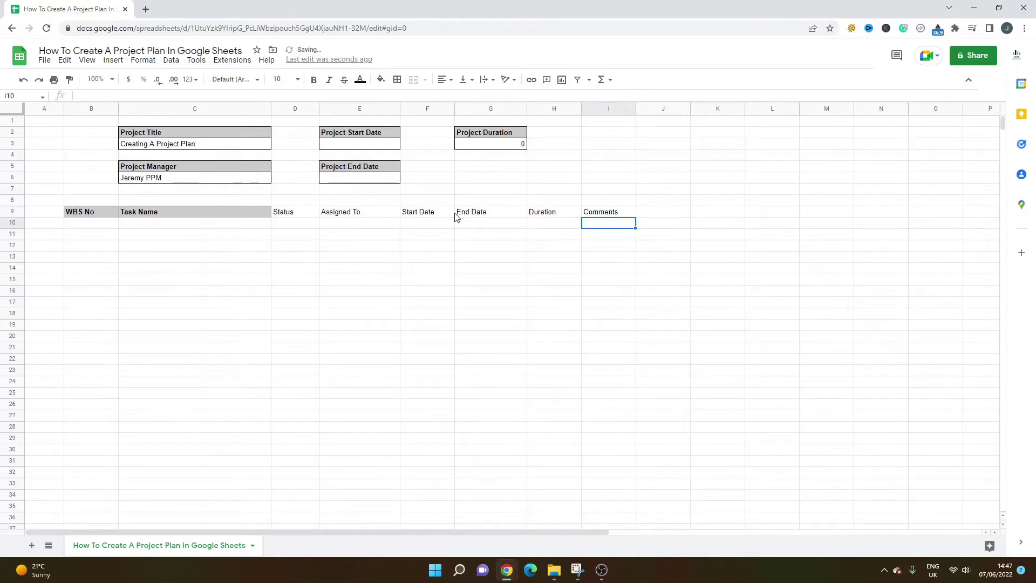
Widen column I and paint Task Name's bold grey style onto headers D9:I9
{"action": "left_click_drag", "start_coordinate": [636, 109], "coordinate": [795, 108]}
{"action": "left_click", "coordinate": [135, 214]}
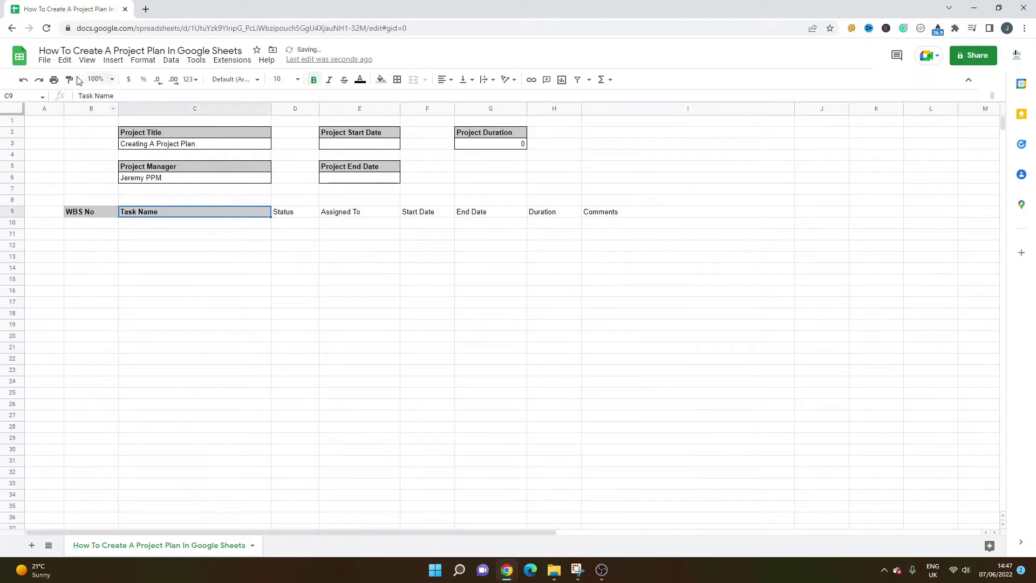
{"action": "left_click", "coordinate": [71, 80]}
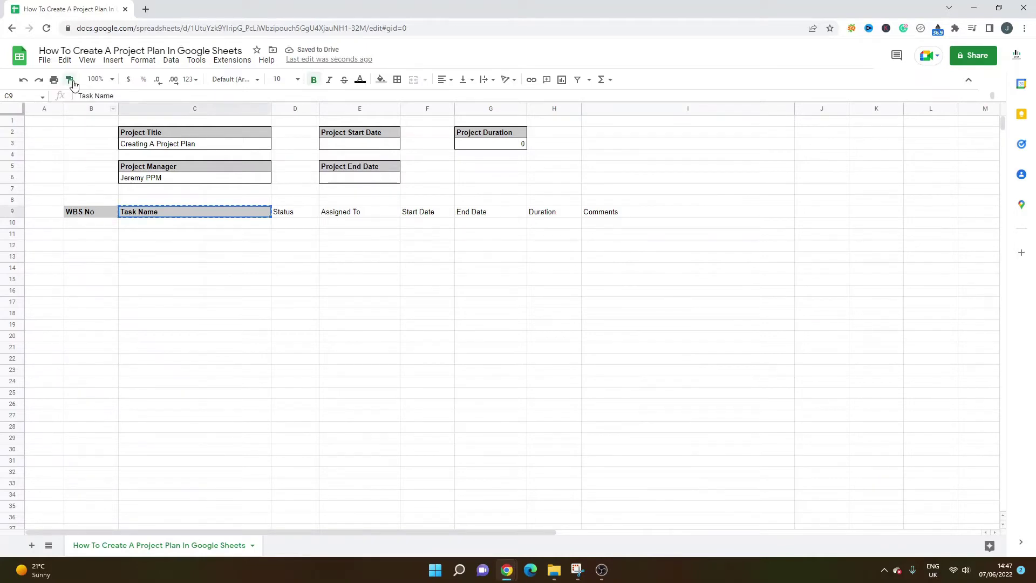
{"action": "left_click", "coordinate": [298, 213]}
{"action": "left_click_drag", "start_coordinate": [349, 215], "coordinate": [601, 217]}
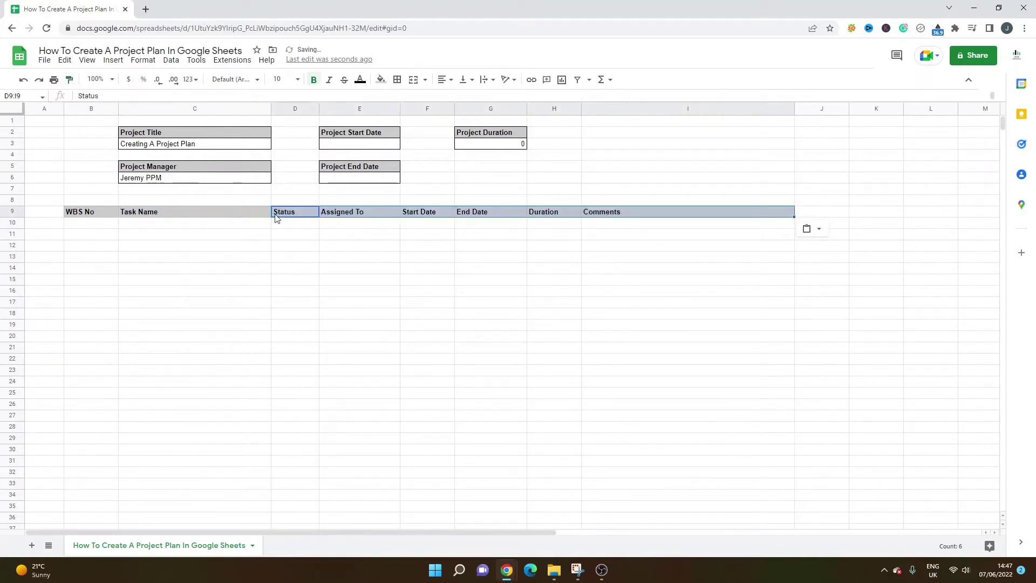
{"action": "left_click", "coordinate": [142, 223]}
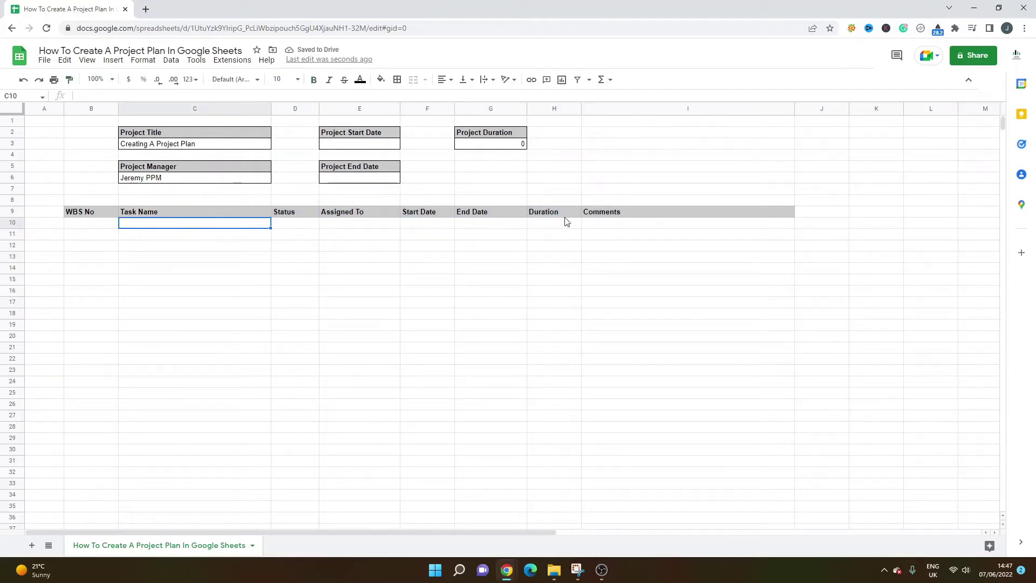
{"action": "left_click", "coordinate": [113, 225]}
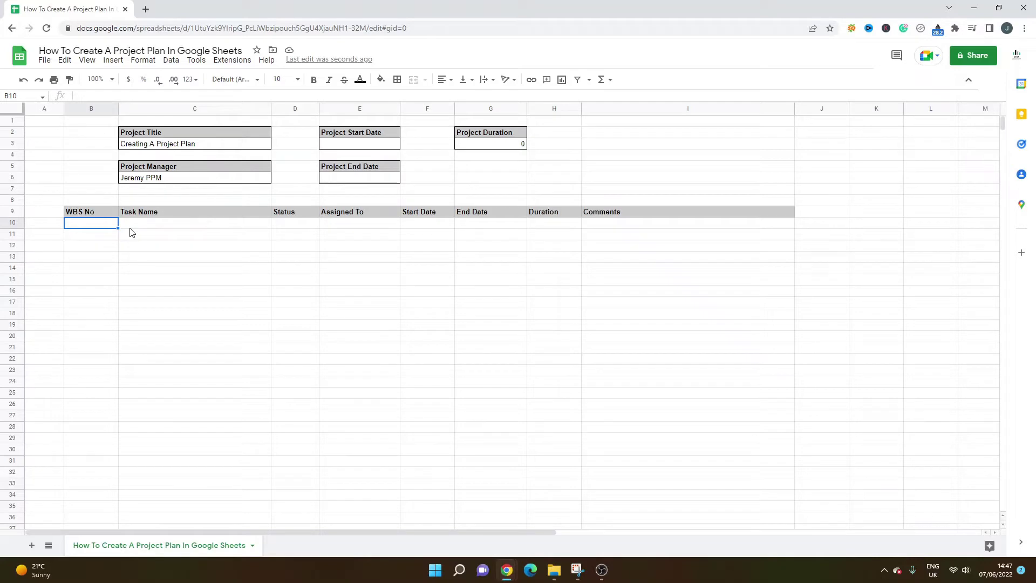
Enter WBS number 1 with phase name 'Project Conception & Initation' in row 10
{"action": "type", "text": "1"}
{"action": "key", "text": "Return"}
{"action": "key", "text": "Up"}
{"action": "key", "text": "Right"}
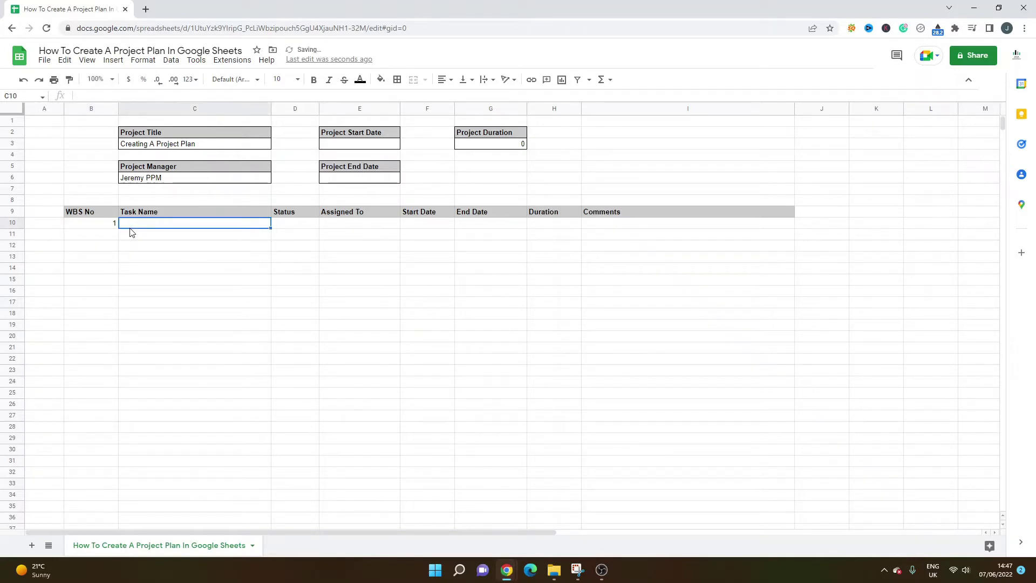
{"action": "type", "text": "Project Co"}
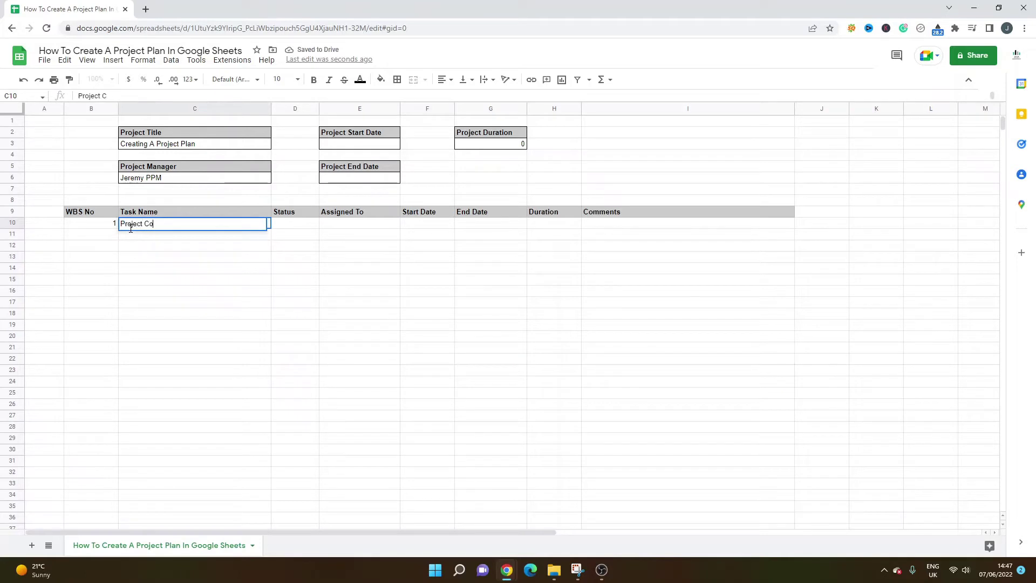
{"action": "type", "text": "nception & Initation"}
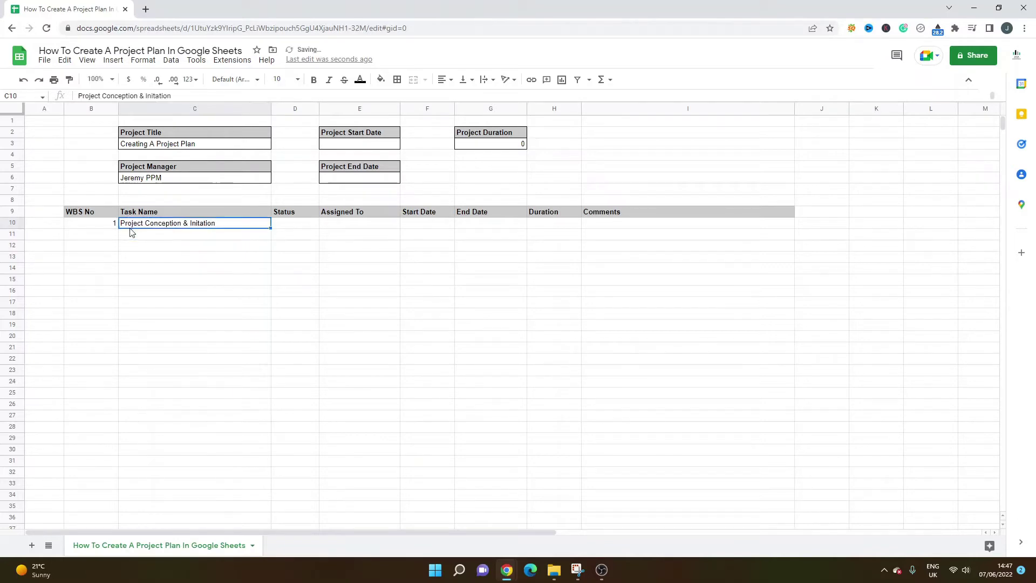
{"action": "key", "text": "Tab"}
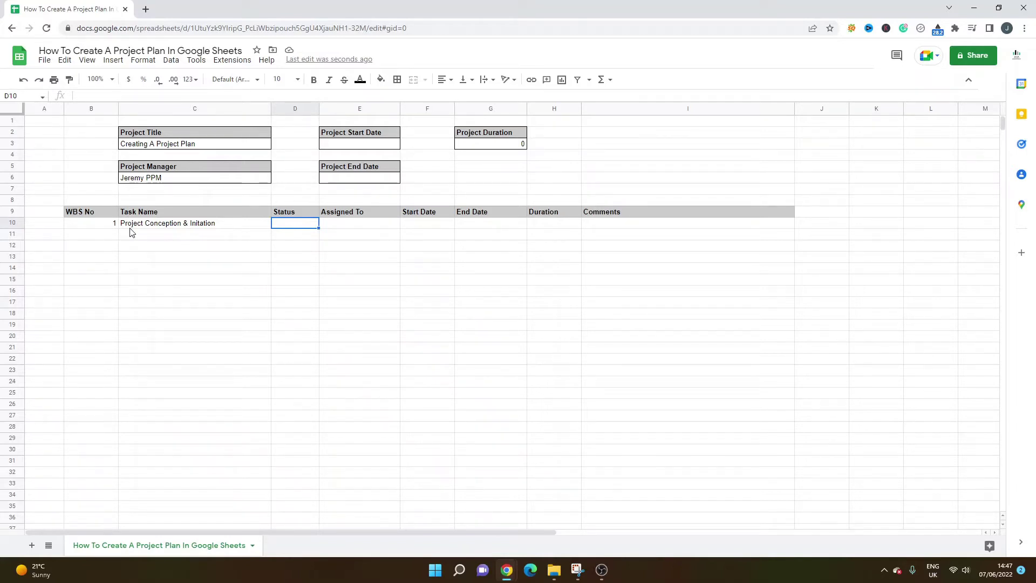
{"action": "left_click", "coordinate": [133, 225]}
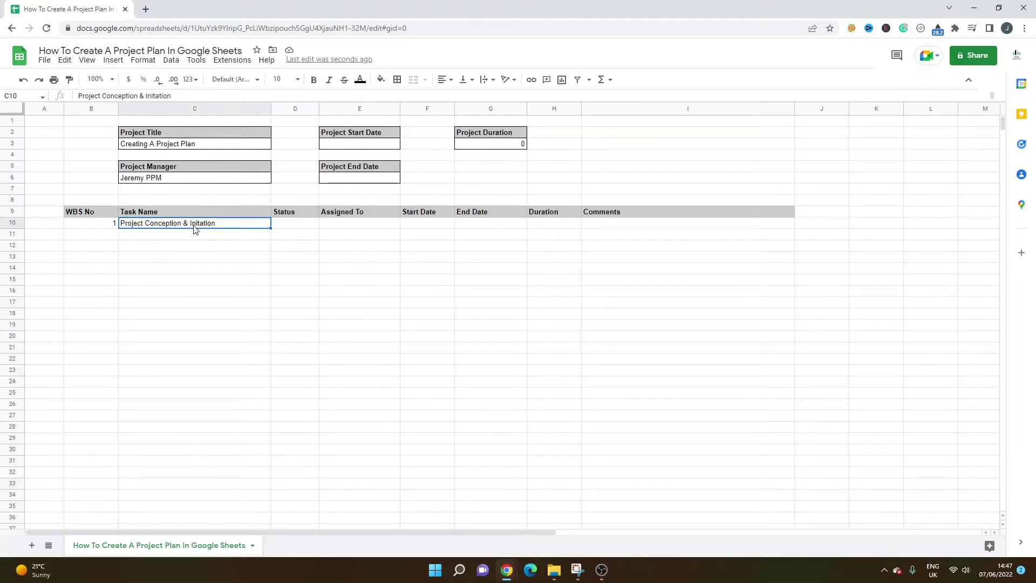
List Research, Stakeholder Mapping and Project Charter in C11:C13 beneath the phase
{"action": "key", "text": "Down"}
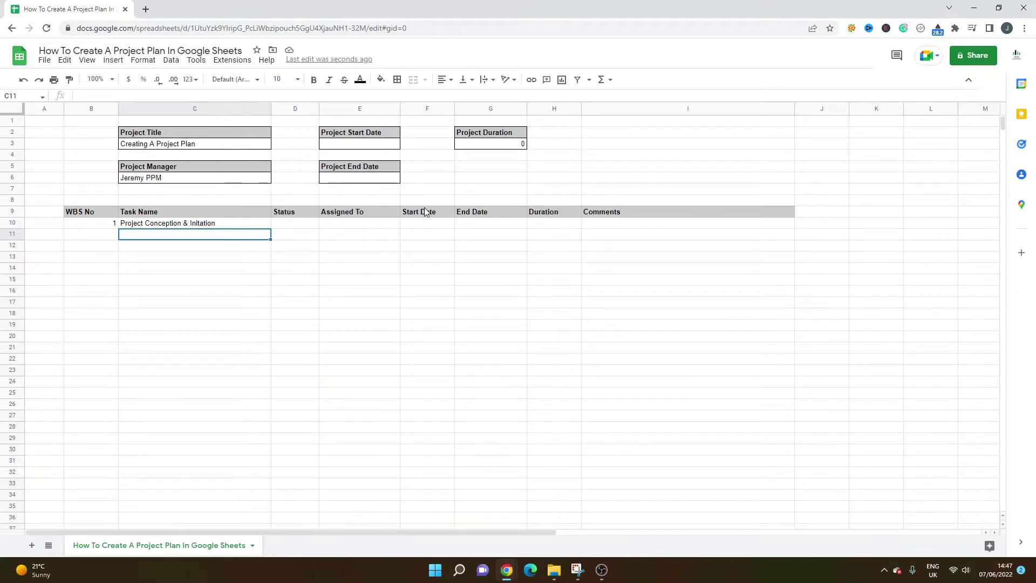
{"action": "type", "text": "Research"}
{"action": "key", "text": "Return"}
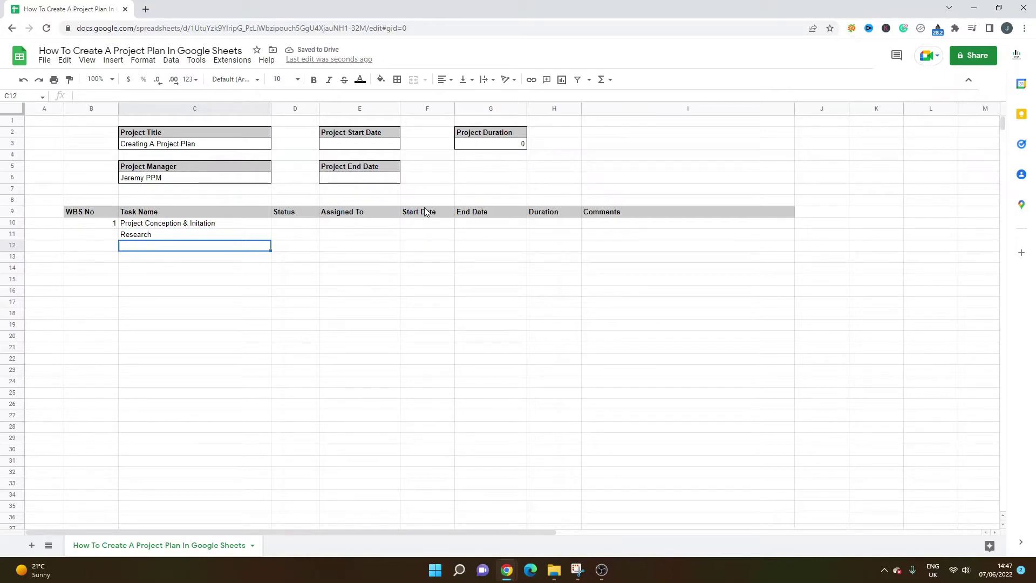
{"action": "type", "text": "Stakeholder "}
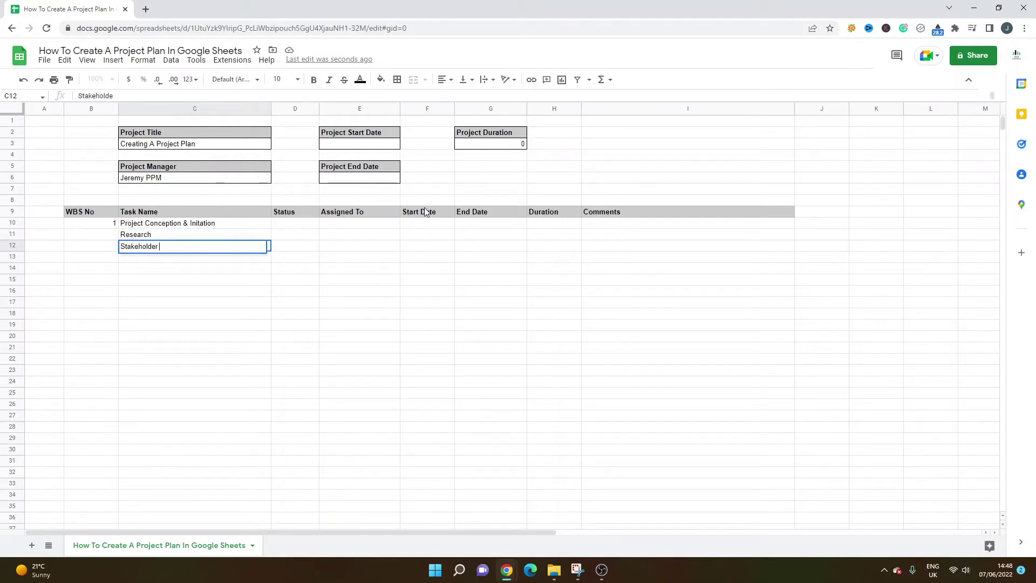
{"action": "type", "text": "Mapping"}
{"action": "key", "text": "Return"}
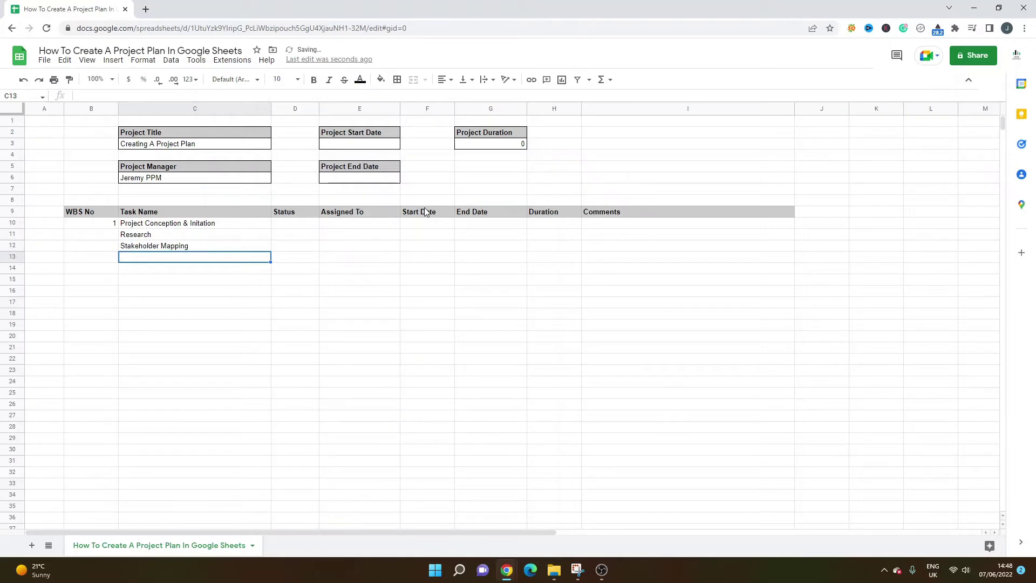
{"action": "type", "text": "Project Charter"}
{"action": "key", "text": "Return"}
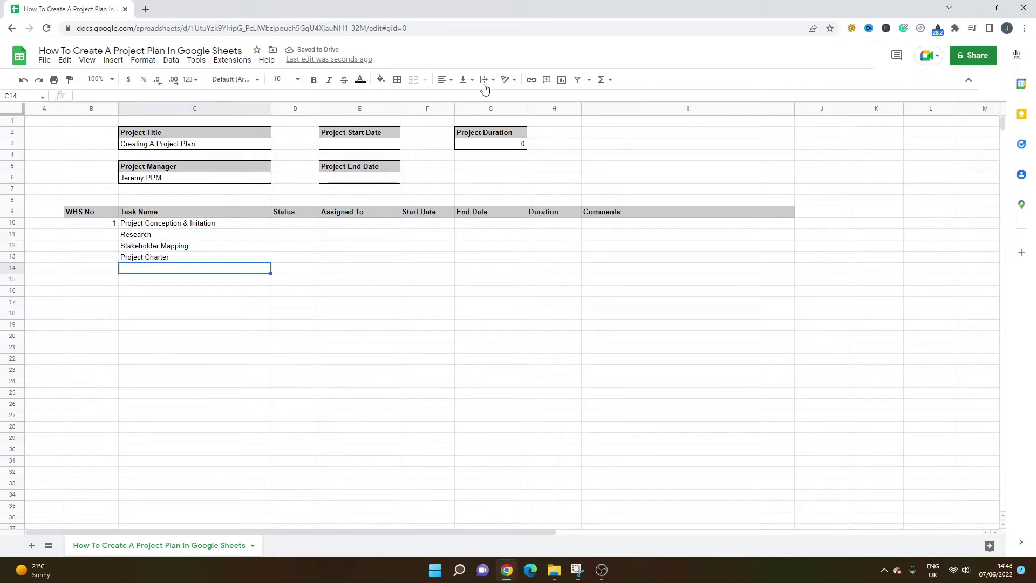
{"action": "left_click_drag", "start_coordinate": [184, 238], "coordinate": [185, 257]}
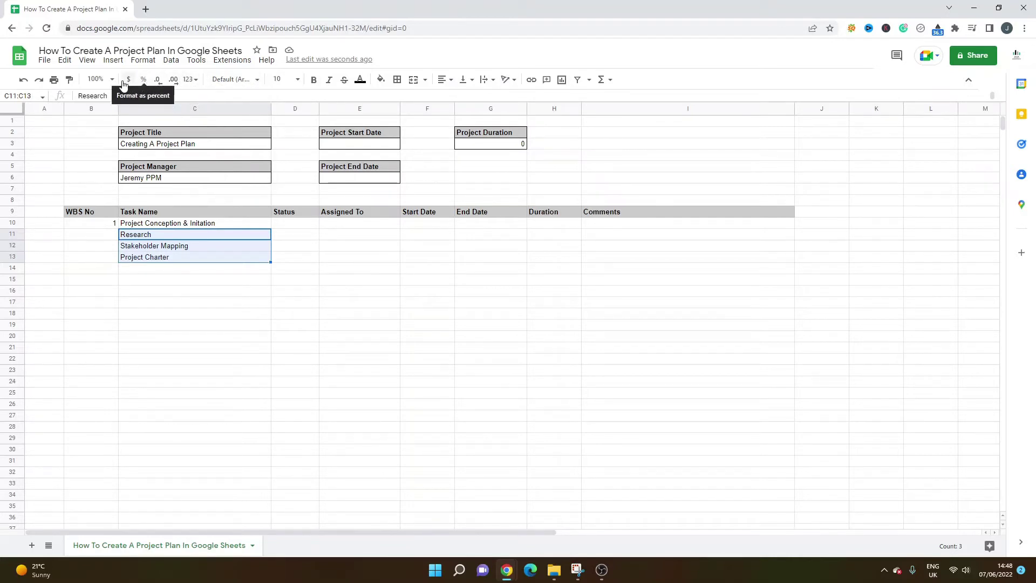
Indent Research, Stakeholder Mapping and Project Charter using a custom number format with leading spaces before @
{"action": "right_click", "coordinate": [176, 237]}
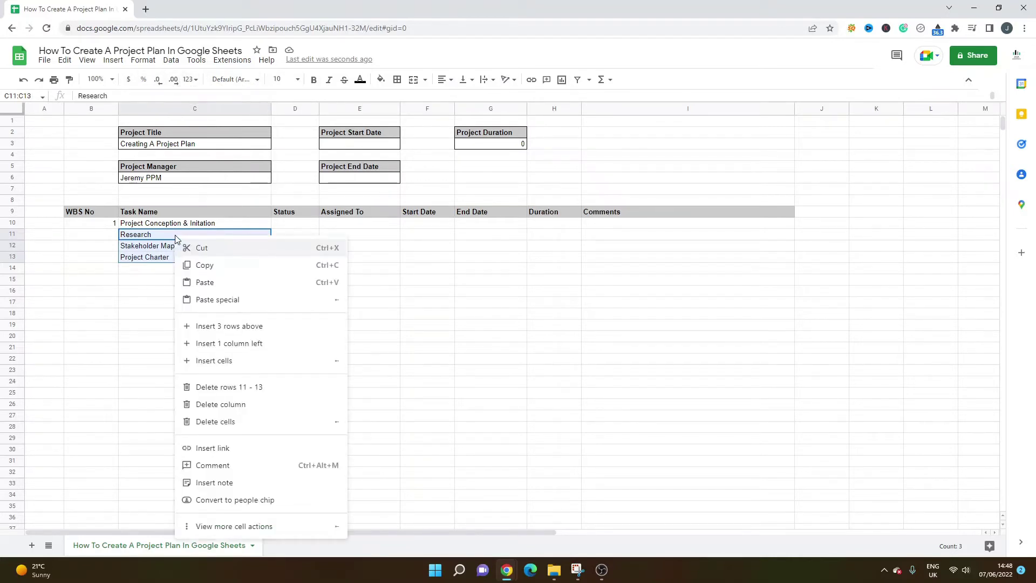
{"action": "left_click", "coordinate": [175, 235]}
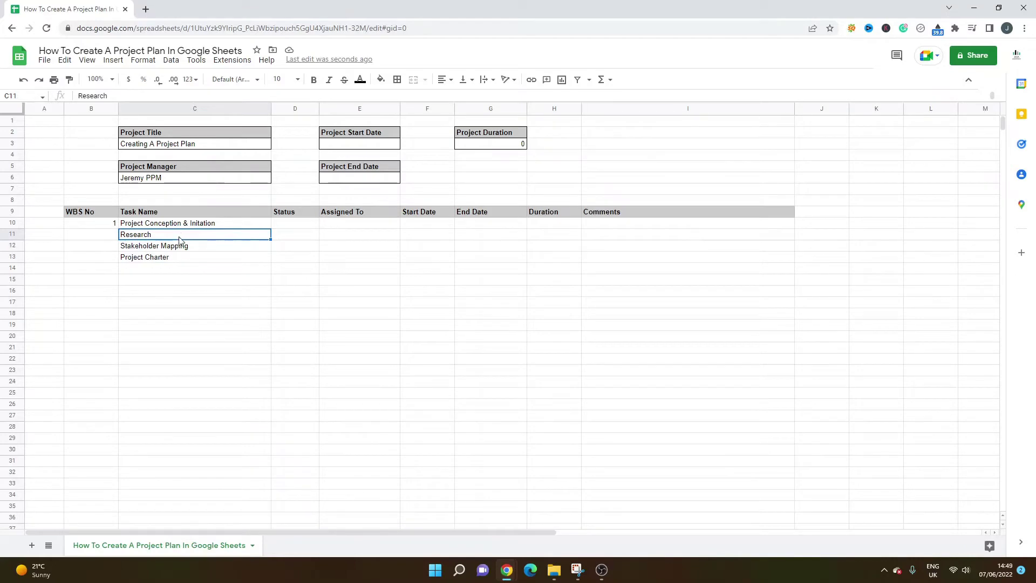
{"action": "left_click_drag", "start_coordinate": [196, 258], "coordinate": [201, 236]}
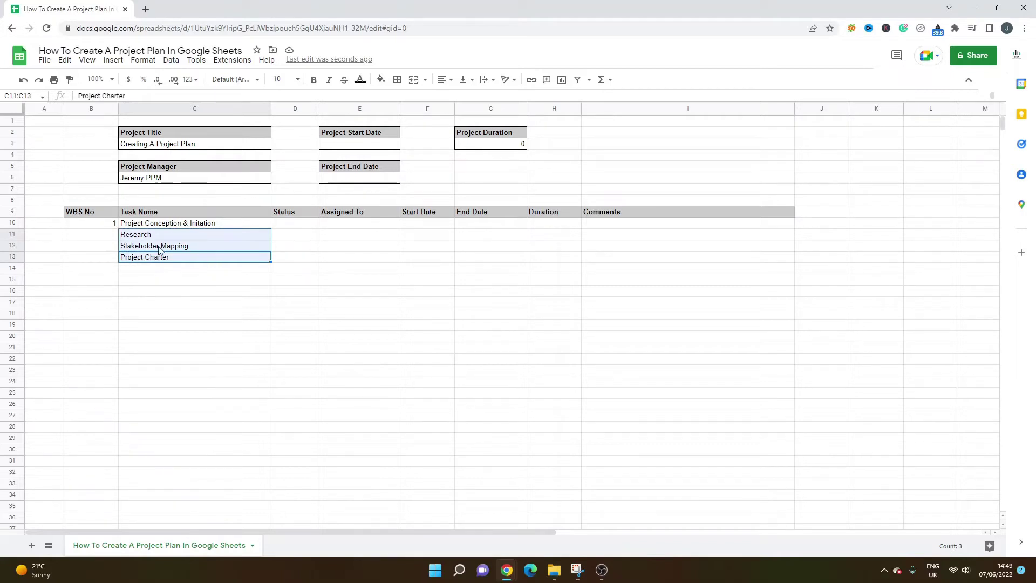
{"action": "left_click", "coordinate": [144, 62]}
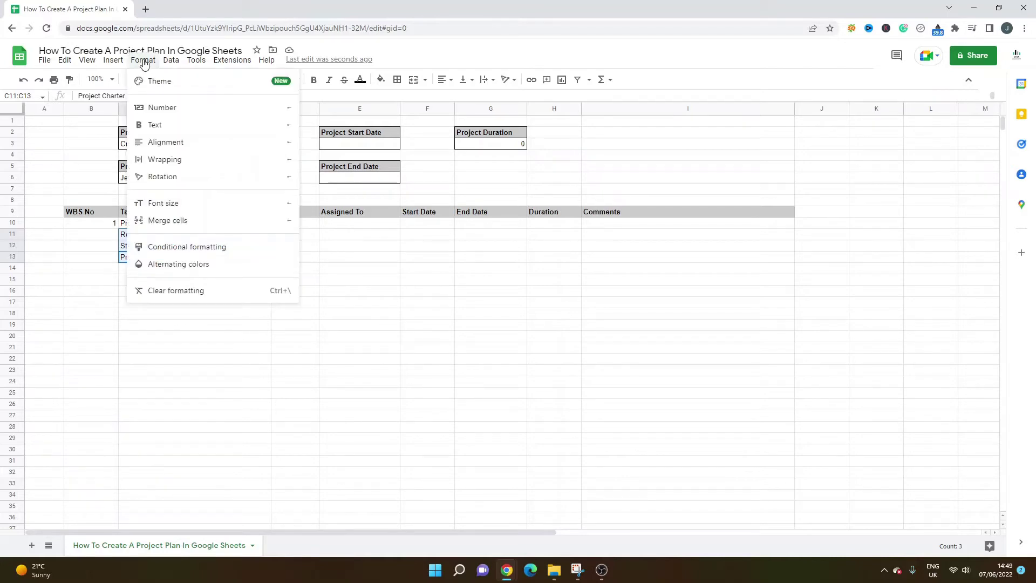
{"action": "mouse_move", "coordinate": [178, 108]}
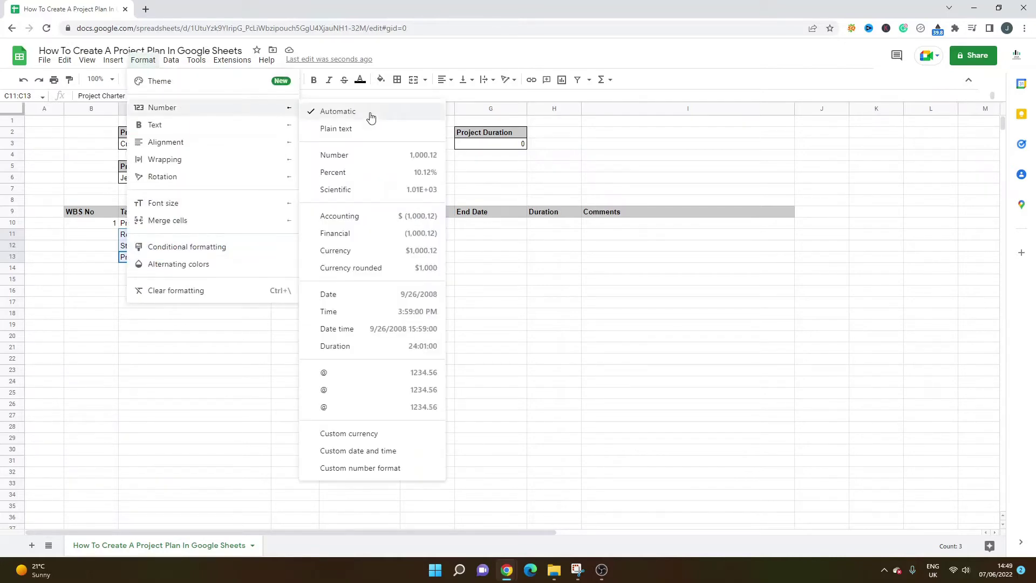
{"action": "left_click", "coordinate": [377, 470]}
{"action": "type", "text": "@"}
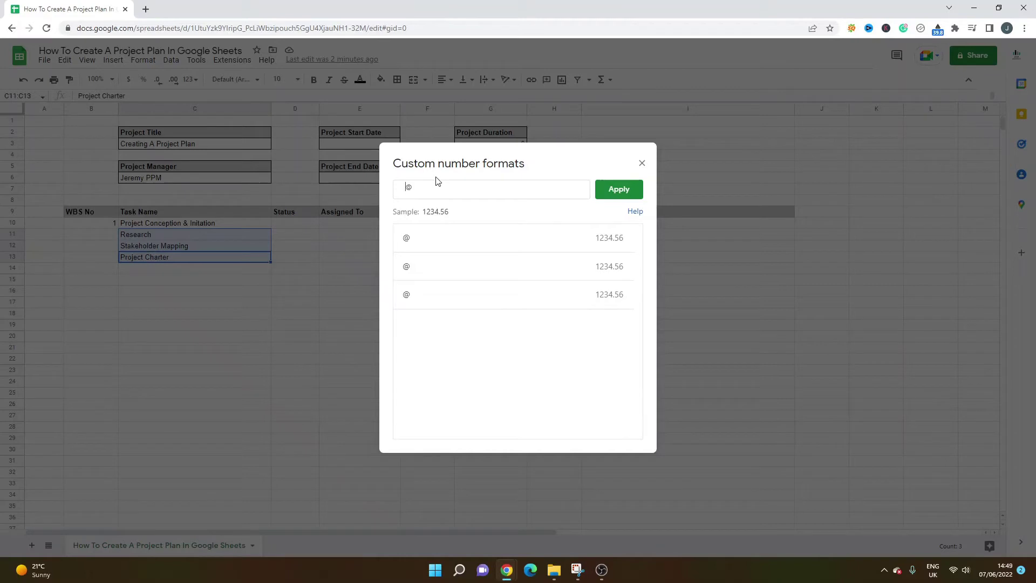
{"action": "left_click", "coordinate": [618, 195]}
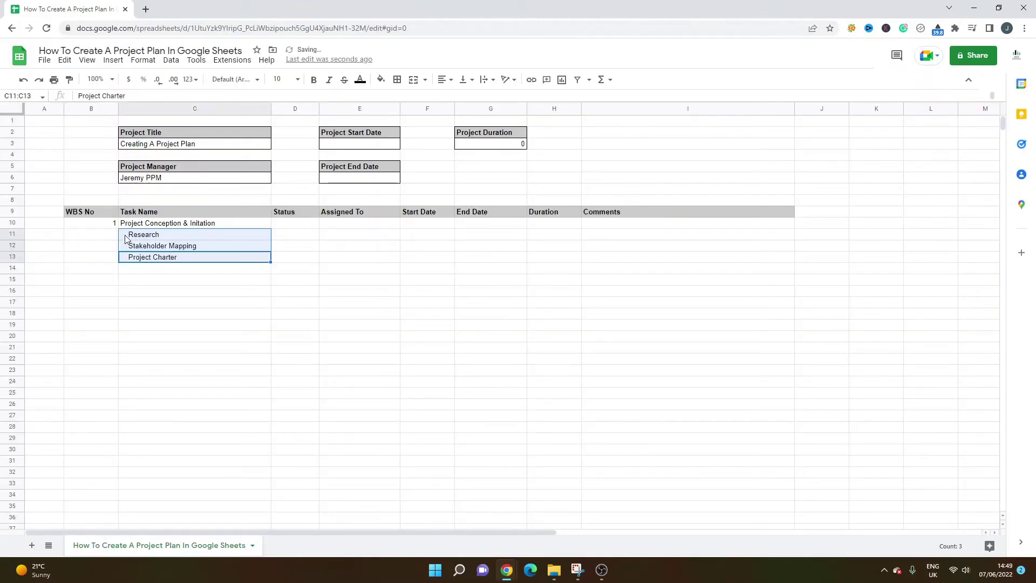
{"action": "left_click", "coordinate": [143, 294]}
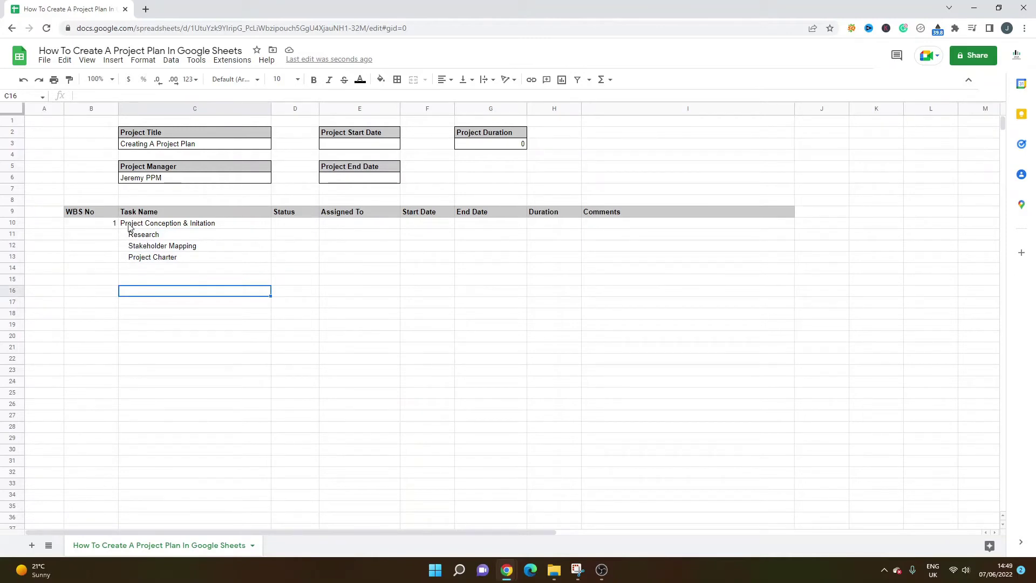
{"action": "left_click", "coordinate": [130, 225]}
Check the phase and sub-task names entered in C10:C13
{"action": "left_click", "coordinate": [141, 246]}
{"action": "left_click", "coordinate": [144, 224]}
{"action": "left_click", "coordinate": [160, 235]}
{"action": "left_click", "coordinate": [163, 225]}
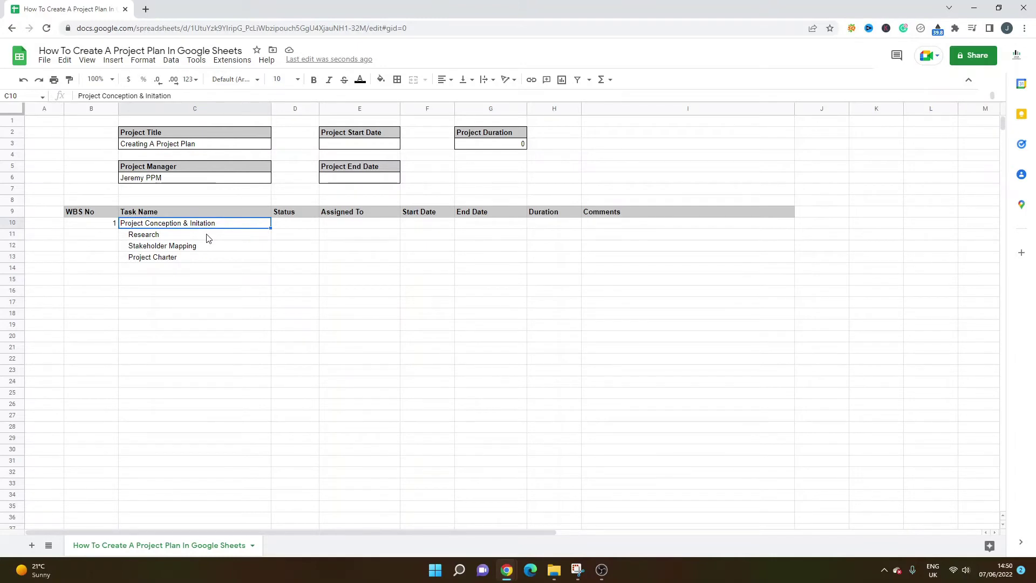
{"action": "left_click_drag", "start_coordinate": [158, 237], "coordinate": [162, 257]}
{"action": "left_click", "coordinate": [162, 268]}
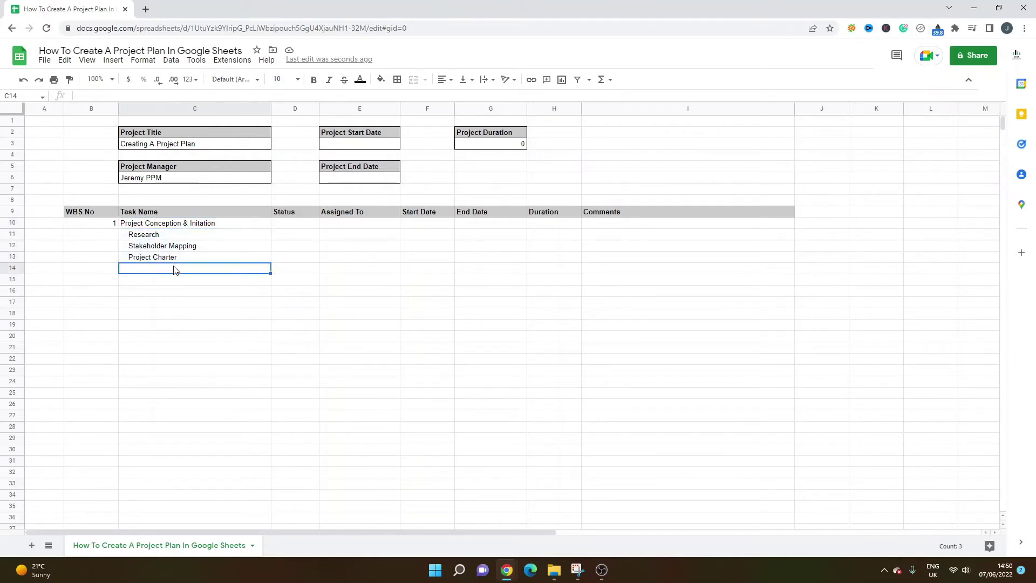
Number the sub-tasks 1.1, 1.2 and 1.3 in B11:B13
{"action": "left_click", "coordinate": [117, 237]}
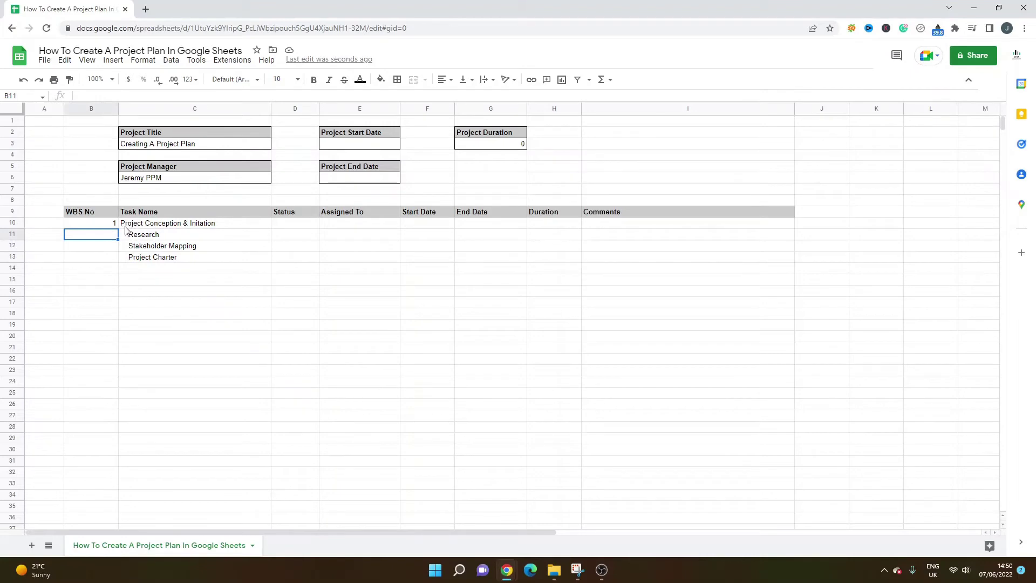
{"action": "type", "text": "1.1"}
{"action": "key", "text": "Return"}
{"action": "type", "text": "1.2"}
{"action": "key", "text": "Return"}
{"action": "type", "text": "1.3"}
{"action": "key", "text": "Return"}
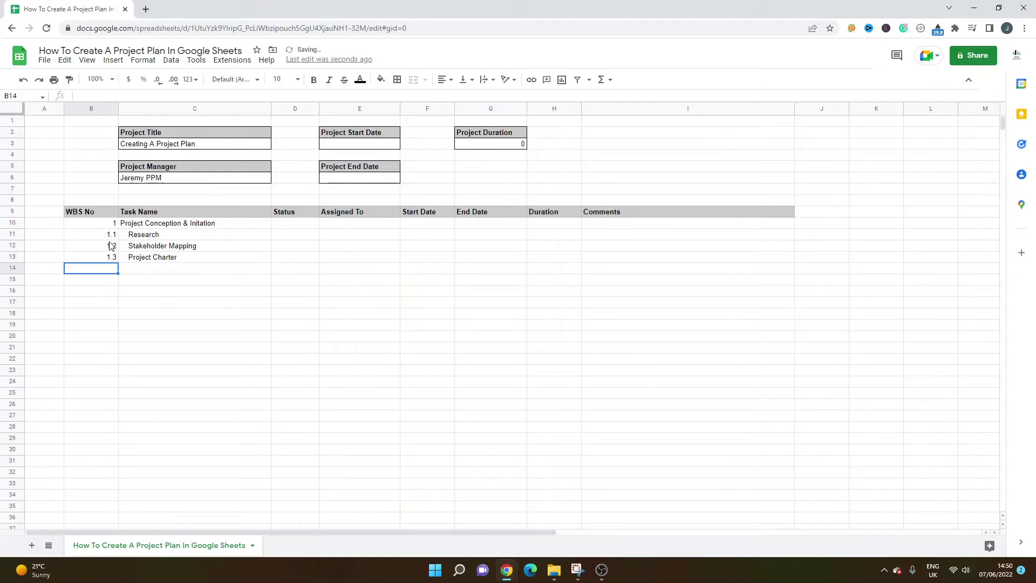
Review the numbered phase 1 block across B10:C13
{"action": "left_click_drag", "start_coordinate": [117, 226], "coordinate": [145, 259]}
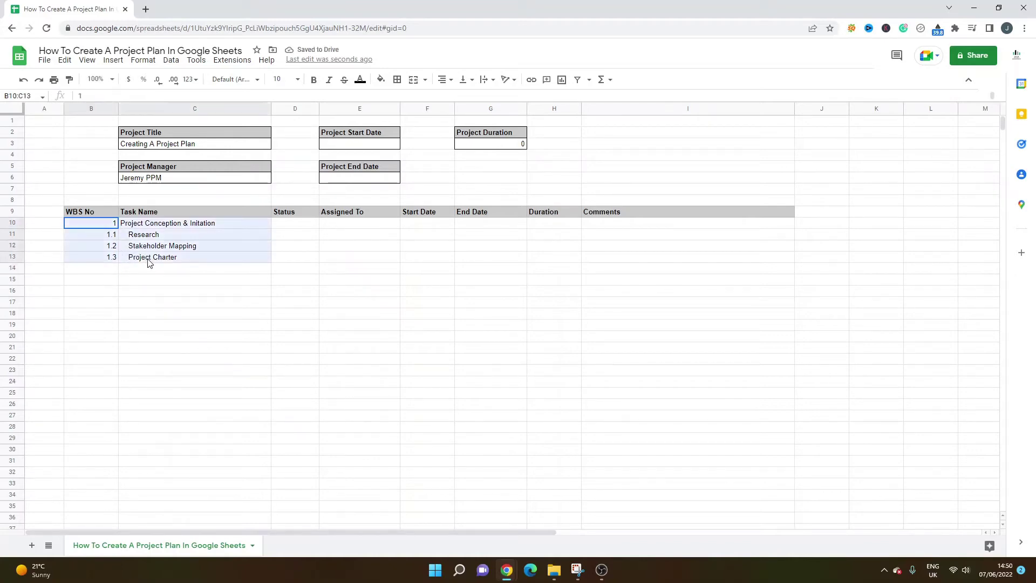
{"action": "left_click", "coordinate": [148, 269]}
{"action": "left_click", "coordinate": [153, 226]}
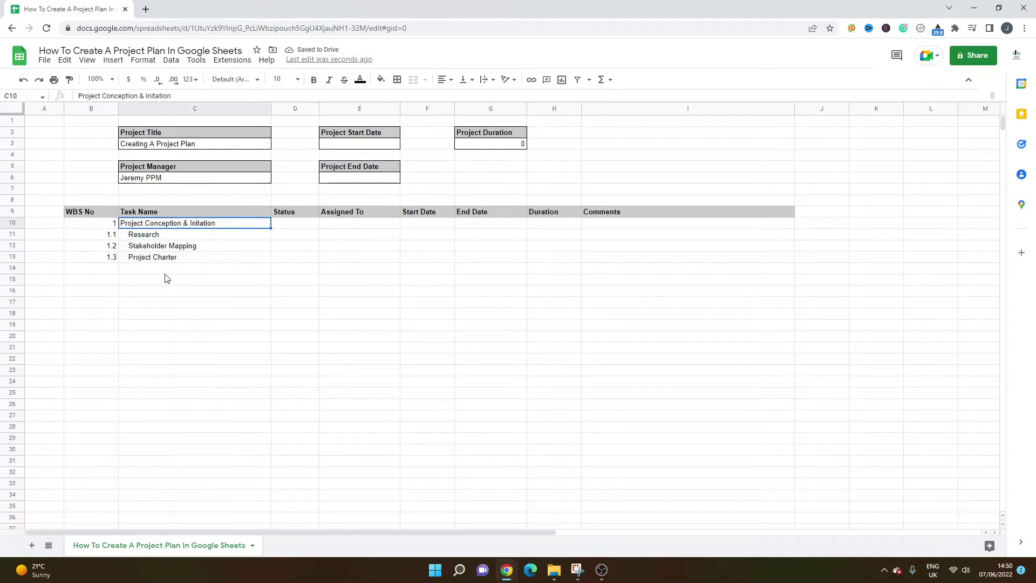
{"action": "left_click", "coordinate": [121, 236]}
{"action": "left_click", "coordinate": [161, 247]}
{"action": "left_click", "coordinate": [167, 257]}
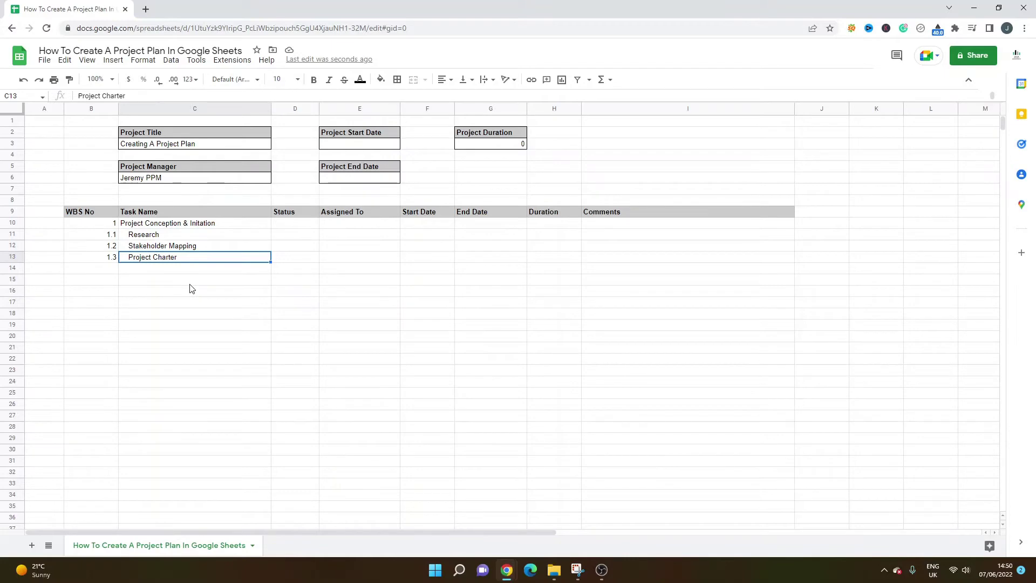
Add phase 2 'Project Definition & Planning' in row 14
{"action": "left_click", "coordinate": [166, 270]}
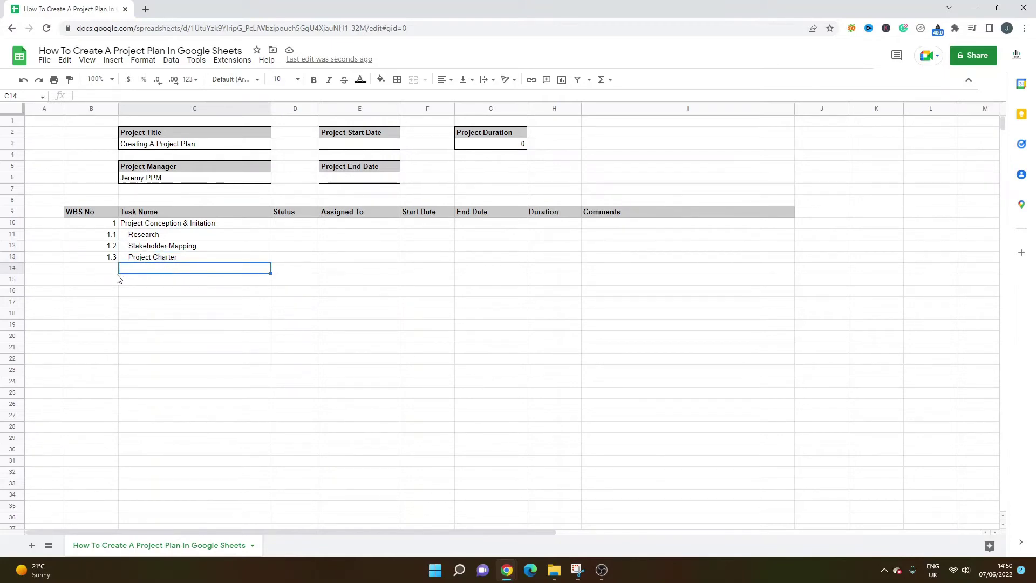
{"action": "left_click", "coordinate": [115, 274]}
{"action": "type", "text": "2"}
{"action": "left_click", "coordinate": [167, 271]}
{"action": "type", "text": "Project "}
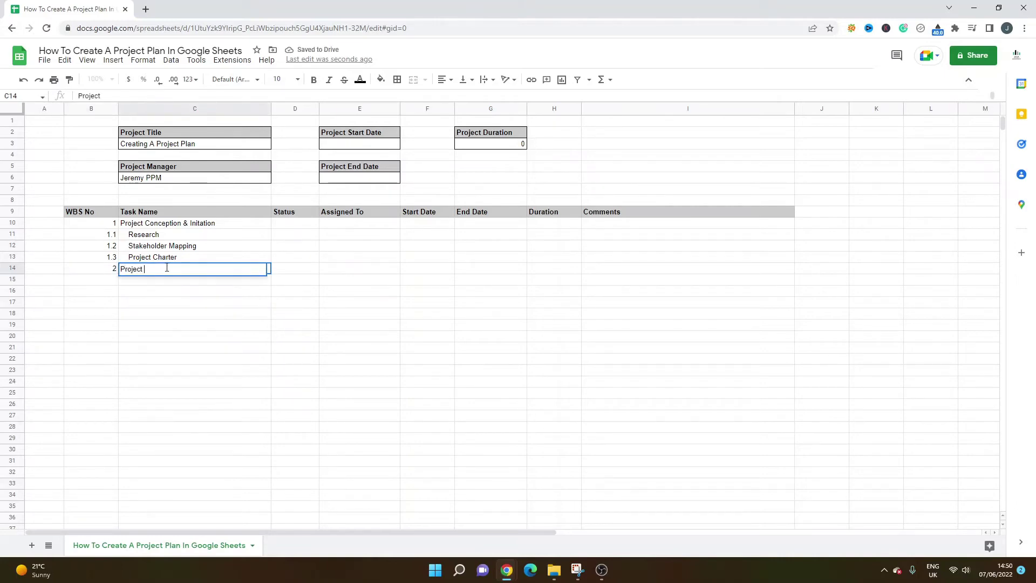
{"action": "type", "text": "Definition & Planning"}
{"action": "key", "text": "Return"}
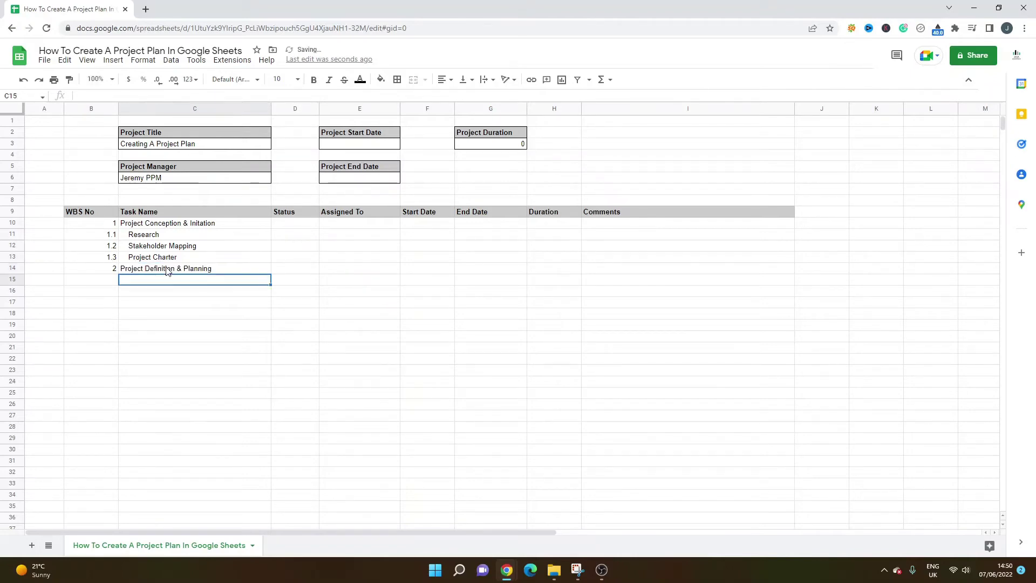
List Scope & Goal Setting, Budget, Communication Plan, then Project Launch & Execution below it
{"action": "type", "text": "Scope "}
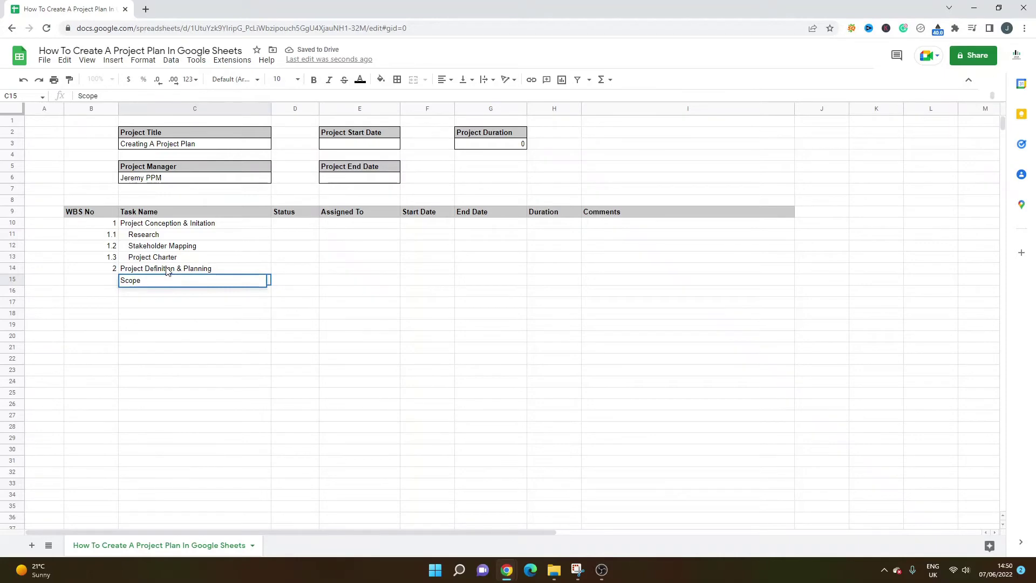
{"action": "type", "text": "& Goal Setting"}
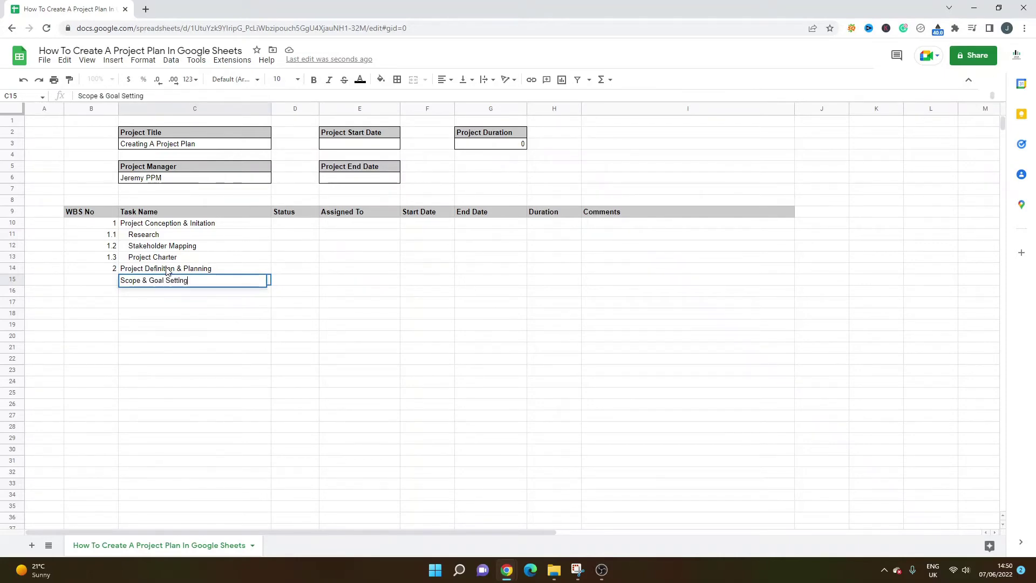
{"action": "key", "text": "Return"}
{"action": "type", "text": "Budget"}
{"action": "key", "text": "Return"}
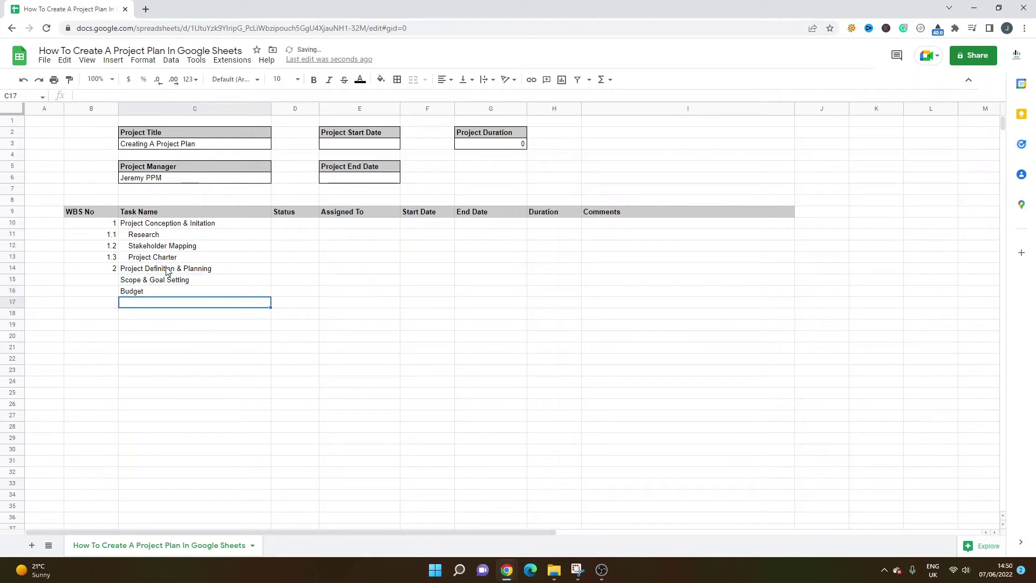
{"action": "type", "text": "Communic"}
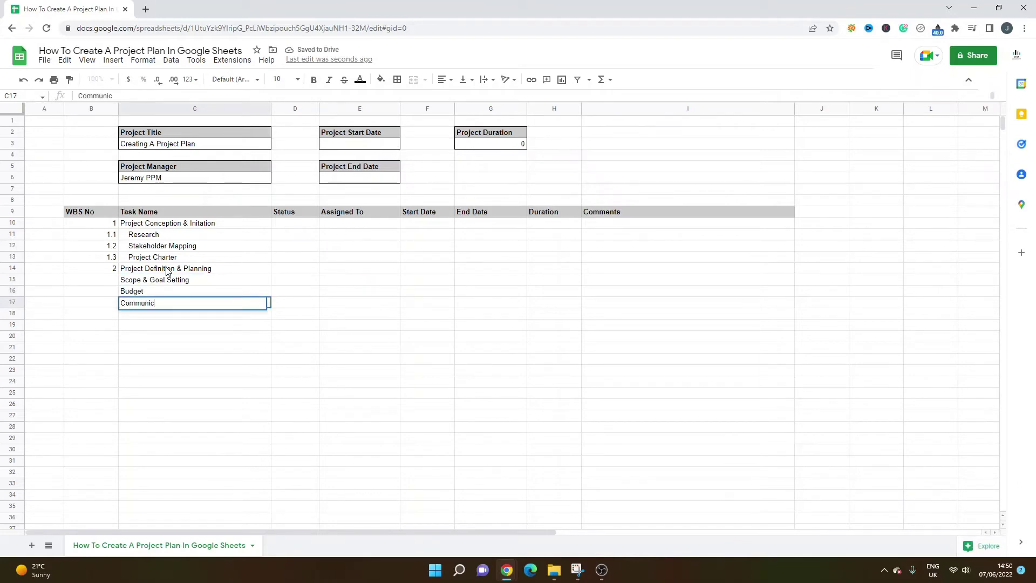
{"action": "type", "text": "ation Plan"}
{"action": "key", "text": "Return"}
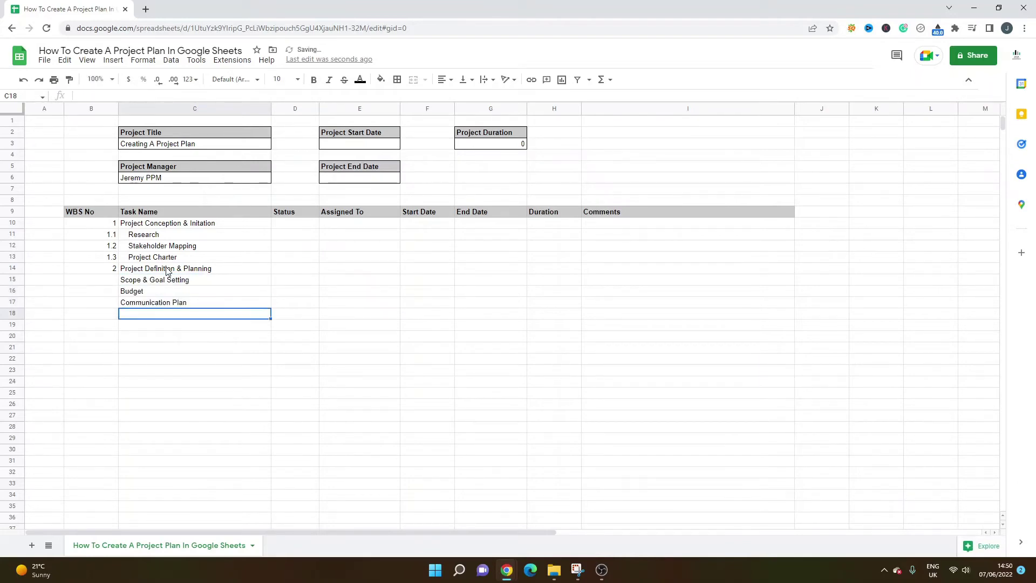
{"action": "type", "text": "Projec"}
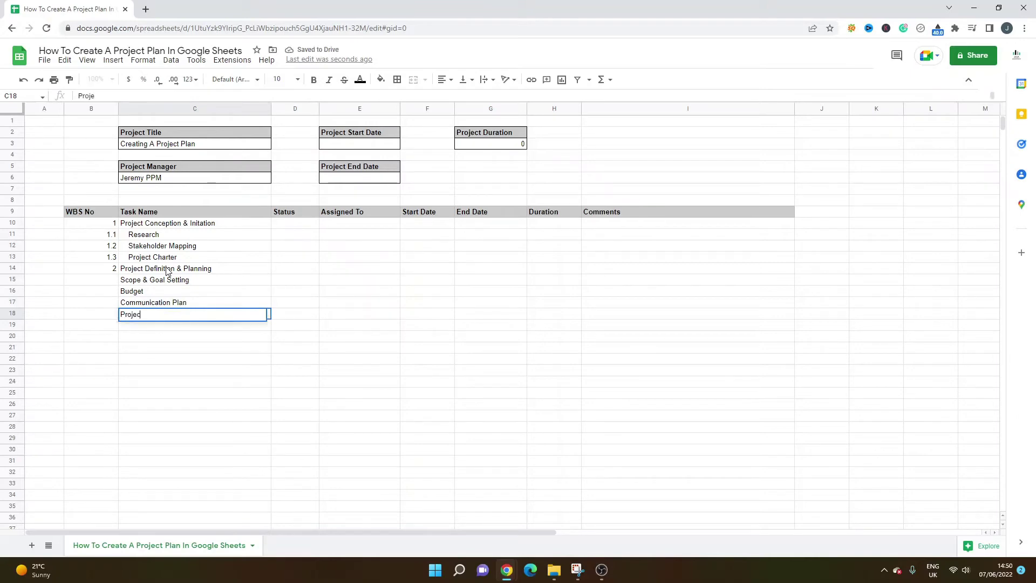
{"action": "type", "text": "t Launch & Execution"}
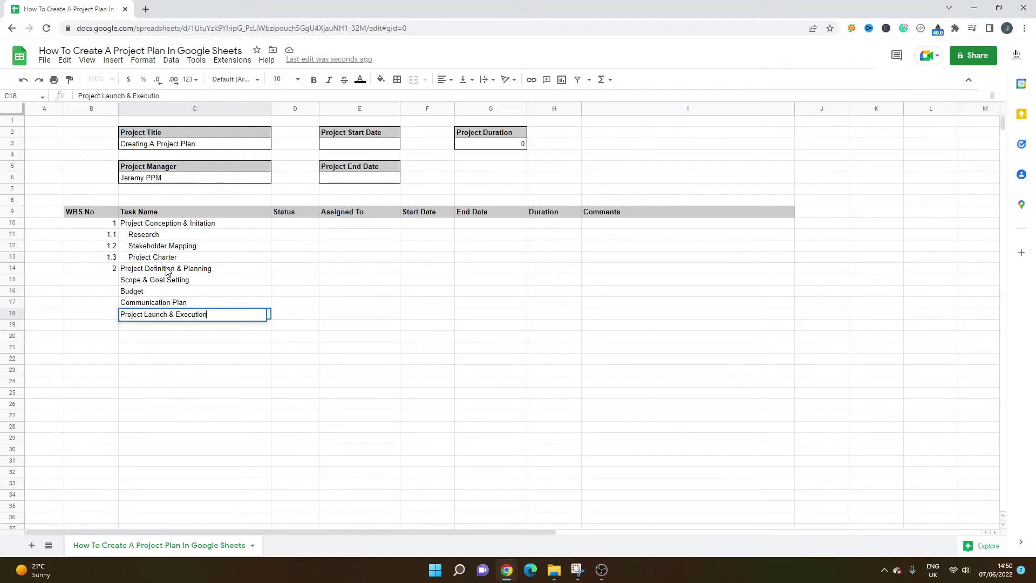
{"action": "key", "text": "Return"}
Bold the phase names Project Conception & Initation, Project Definition & Planning and Project Launch & Execution
{"action": "left_click", "coordinate": [159, 273]}
{"action": "left_click", "coordinate": [155, 225]}
{"action": "left_click", "coordinate": [316, 82]}
{"action": "key", "text": "Down"}
{"action": "key", "text": "Down"}
{"action": "key", "text": "Down"}
{"action": "key", "text": "Down"}
{"action": "left_click", "coordinate": [317, 81]}
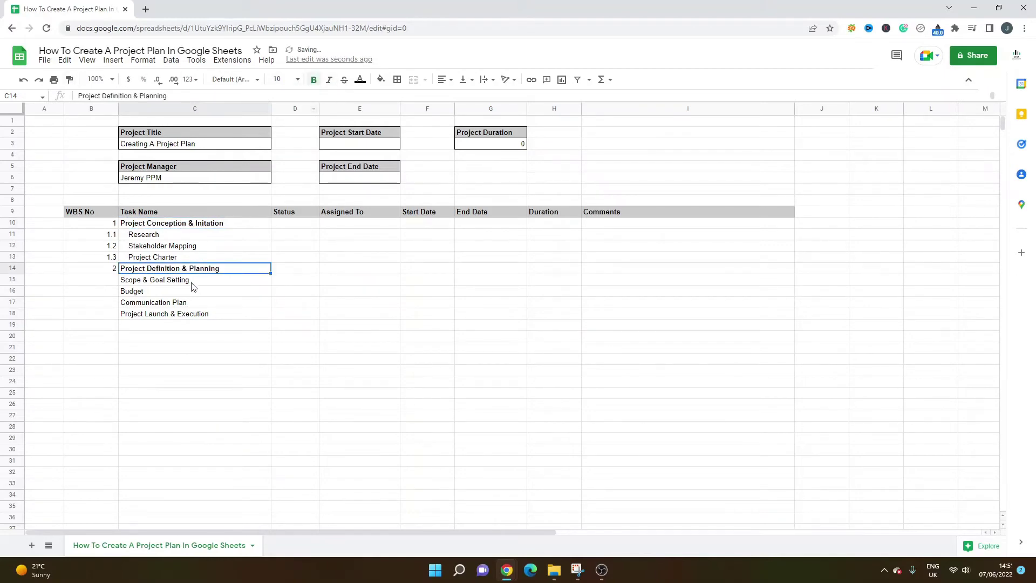
{"action": "left_click", "coordinate": [173, 305]}
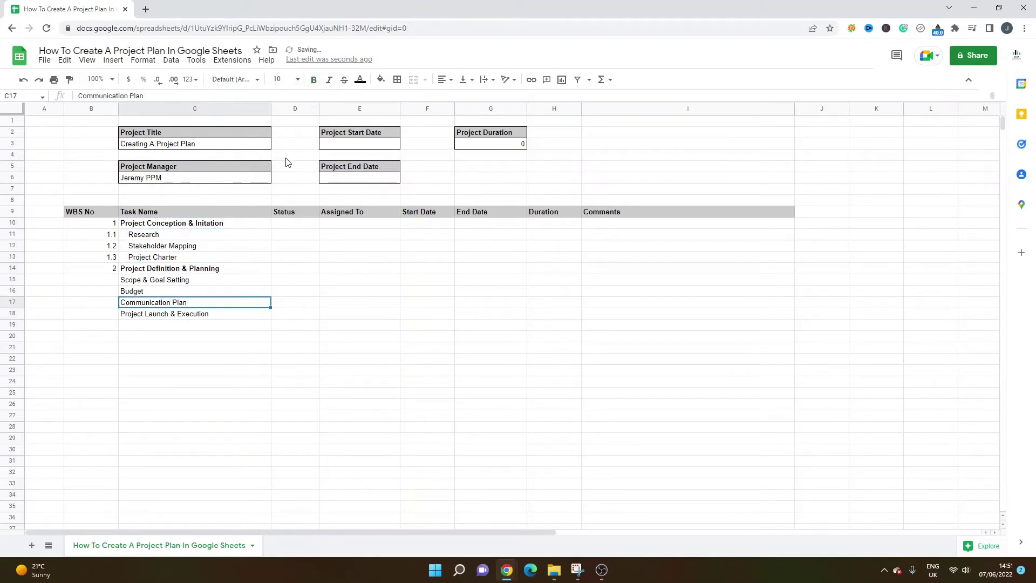
{"action": "left_click", "coordinate": [191, 315]}
{"action": "left_click", "coordinate": [314, 81]}
List Status Reporting, KPIS, Monitoring, Forecasting and Project Updates under Project Launch & Execution
{"action": "left_click", "coordinate": [195, 329]}
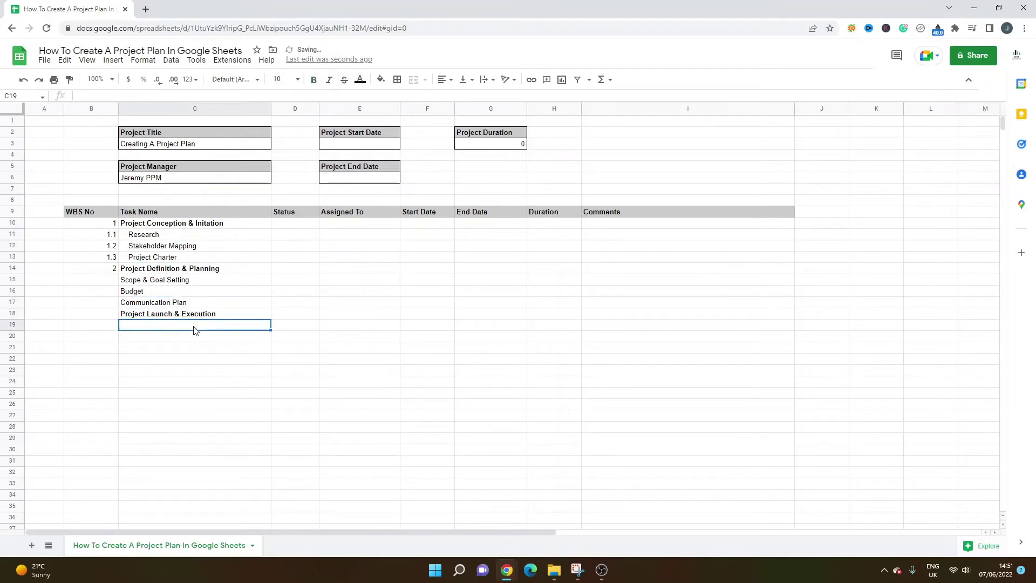
{"action": "type", "text": "Sta"}
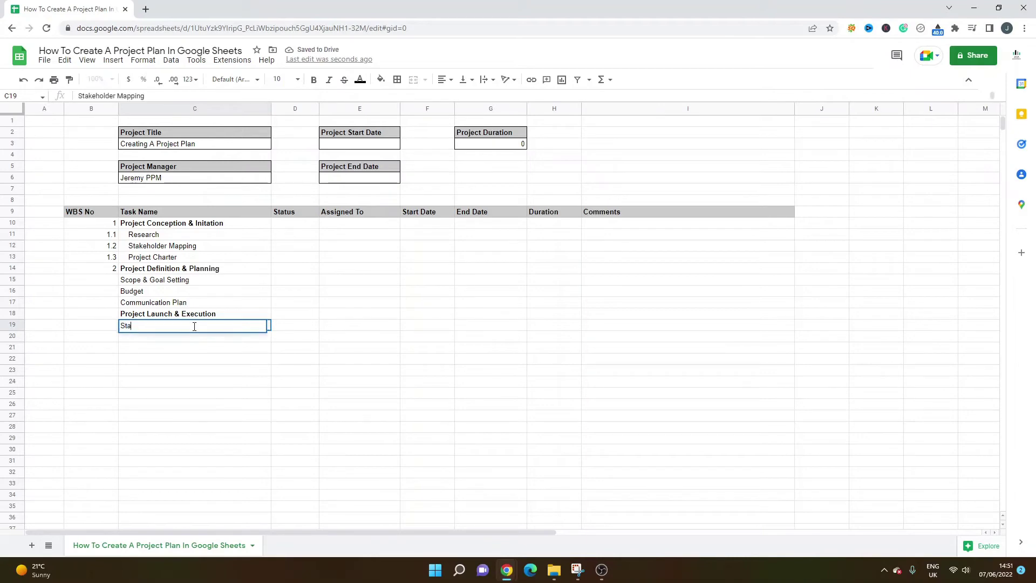
{"action": "type", "text": "tus Reporting"}
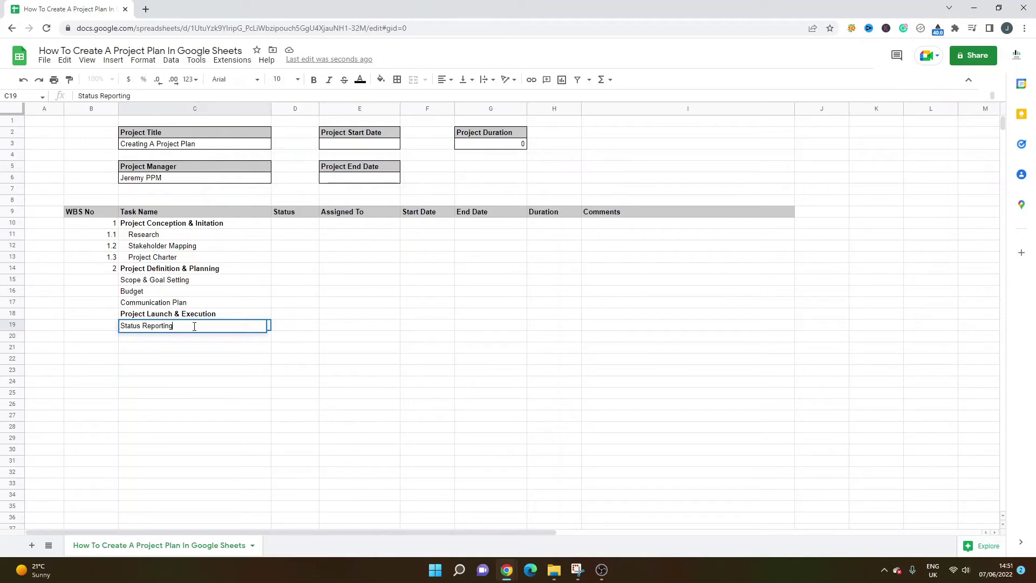
{"action": "key", "text": "Return"}
{"action": "type", "text": "KPIS"}
{"action": "key", "text": "Return"}
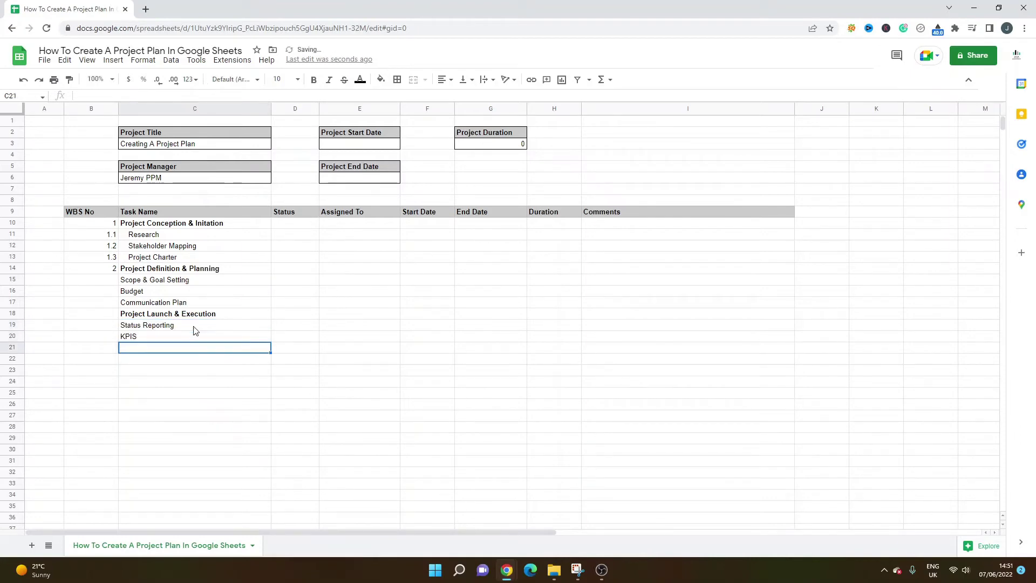
{"action": "type", "text": "Monitoring"}
{"action": "key", "text": "Return"}
{"action": "type", "text": "Forecasting"}
{"action": "key", "text": "Return"}
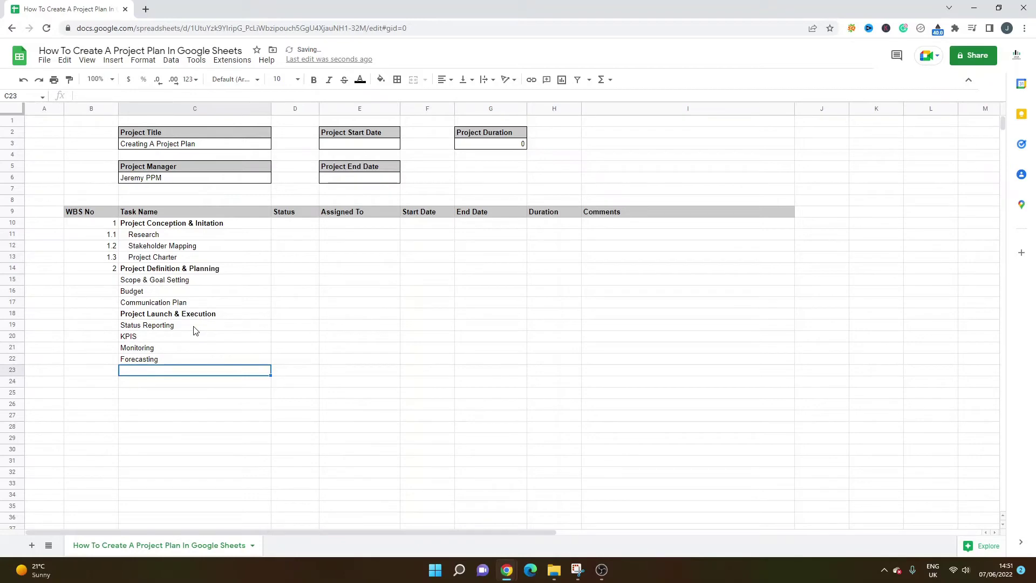
{"action": "type", "text": "Project Updfa"}
{"action": "key", "text": "BackSpace"}
{"action": "type", "text": "tes"}
{"action": "key", "text": "Return"}
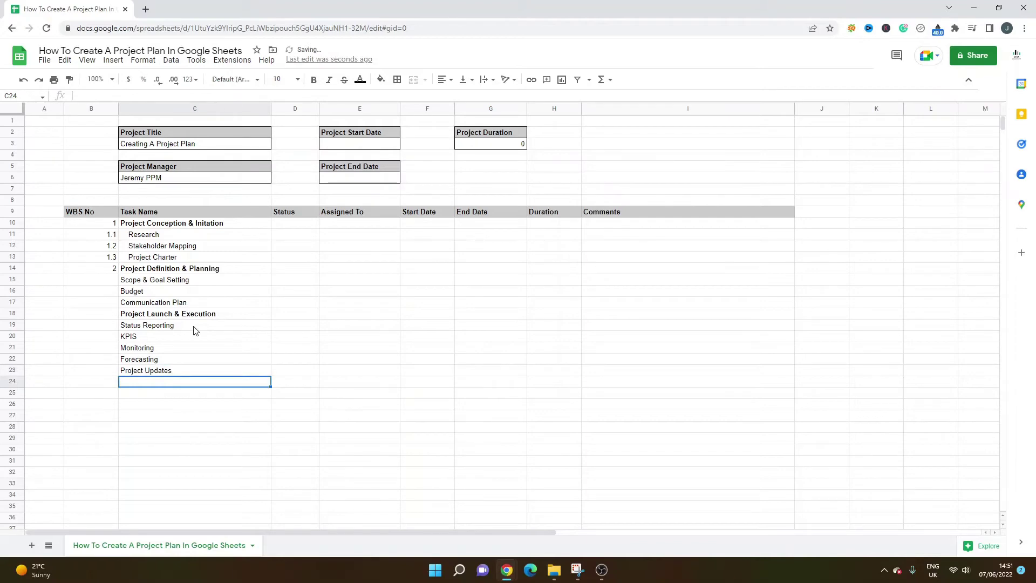
Add bold phase Project Management & Monitoring with Project Pbjectives, Quality Deliverables and Effort and Cost Tracking
{"action": "type", "text": "Project Ma"}
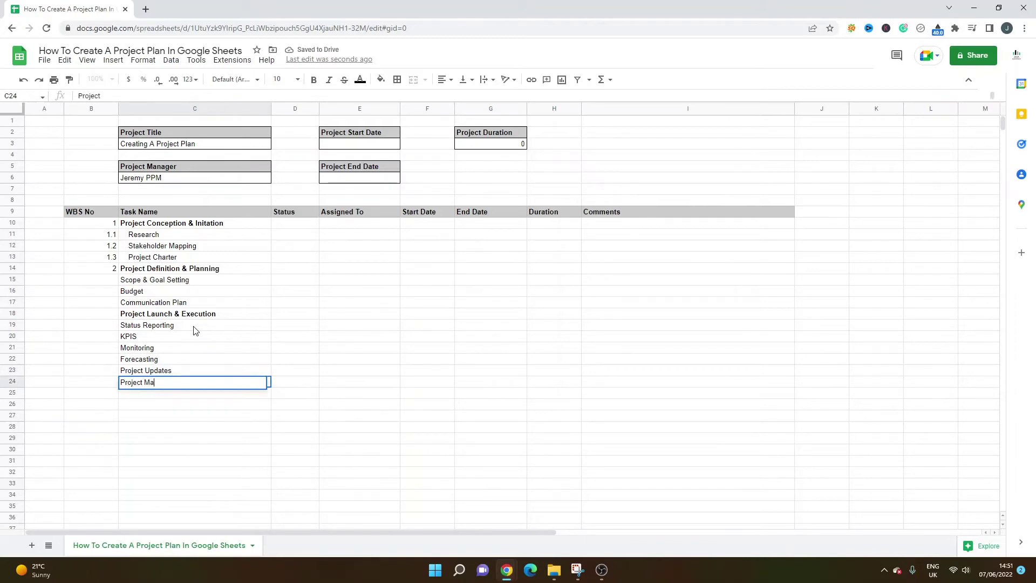
{"action": "type", "text": "nagement & Moni"}
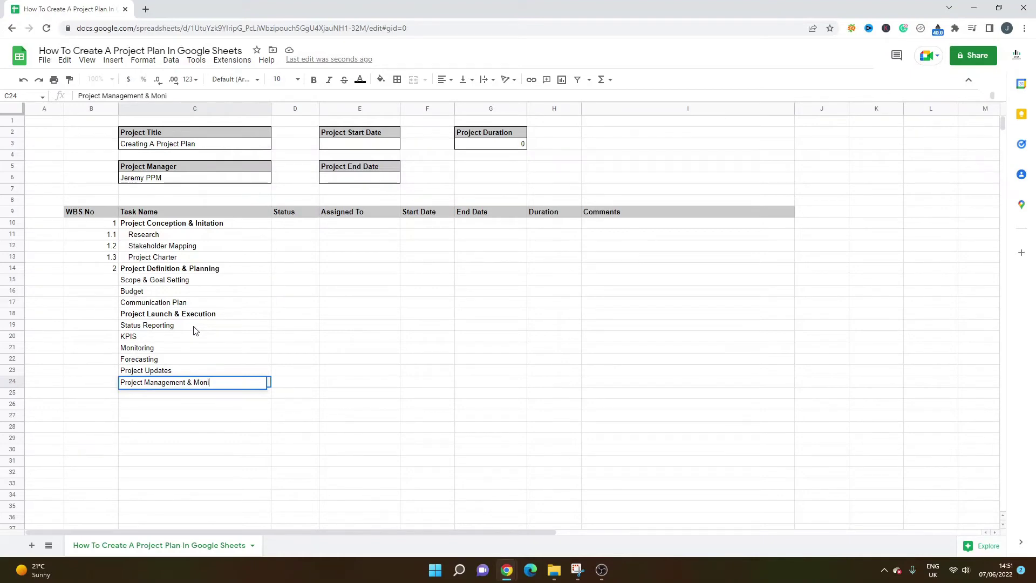
{"action": "type", "text": "toring"}
{"action": "key", "text": "Return"}
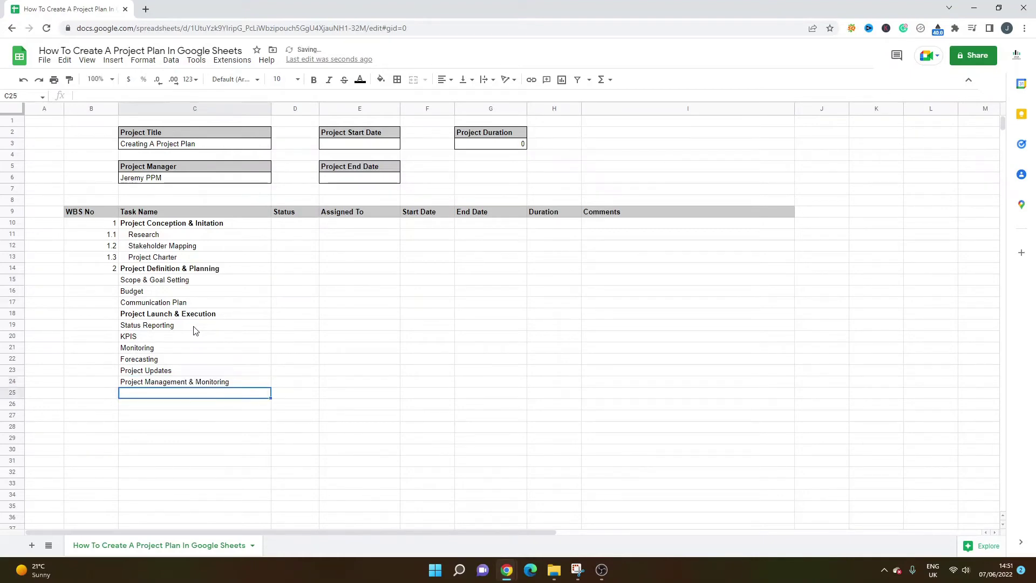
{"action": "type", "text": "Project Pbjec"}
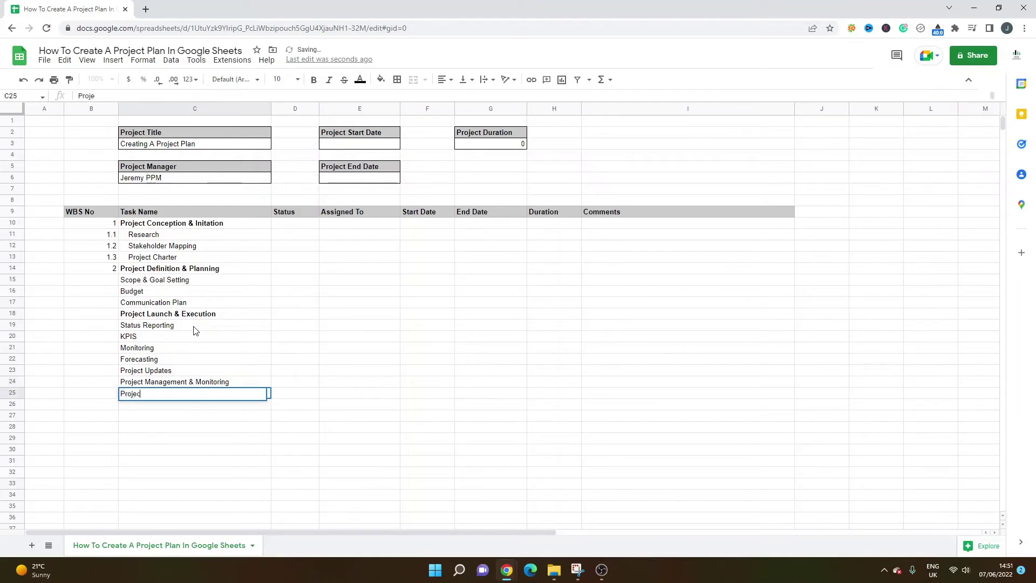
{"action": "type", "text": "s"}
{"action": "key", "text": "Return"}
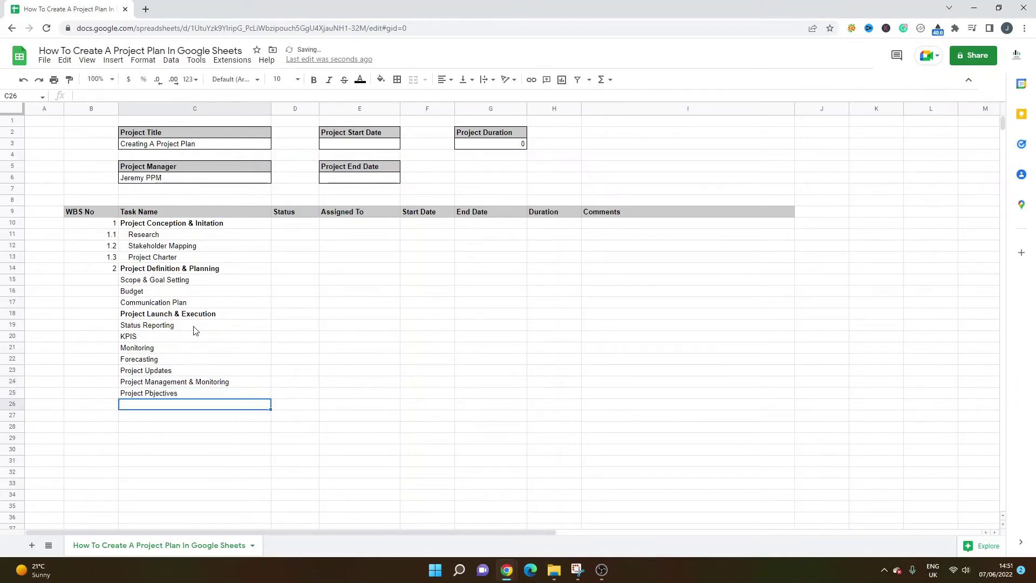
{"action": "type", "text": "Quality Deliverable"}
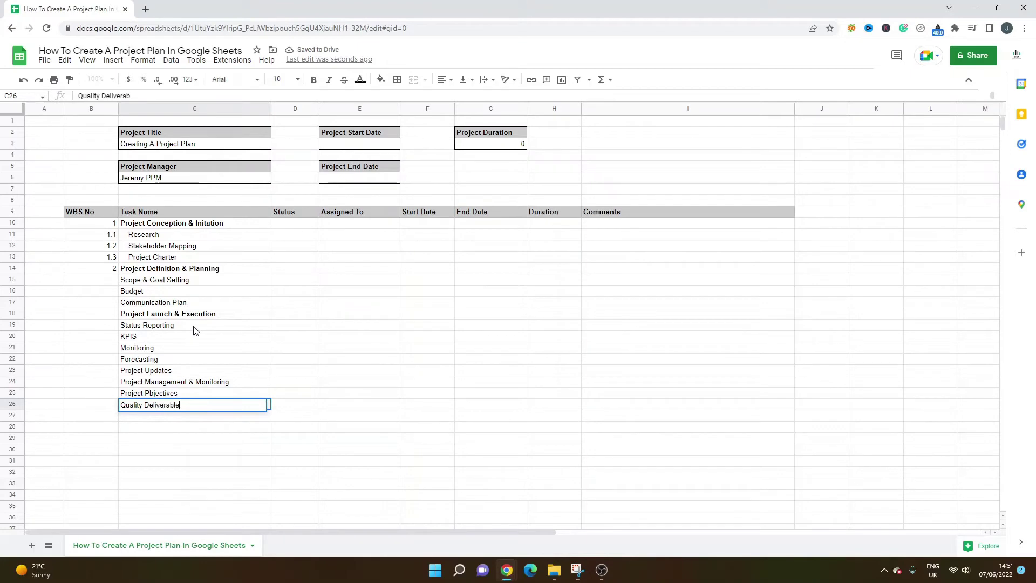
{"action": "type", "text": "s"}
{"action": "key", "text": "Return"}
{"action": "type", "text": "Effort and Cost Tracking"}
{"action": "key", "text": "Return"}
{"action": "left_click", "coordinate": [220, 380]}
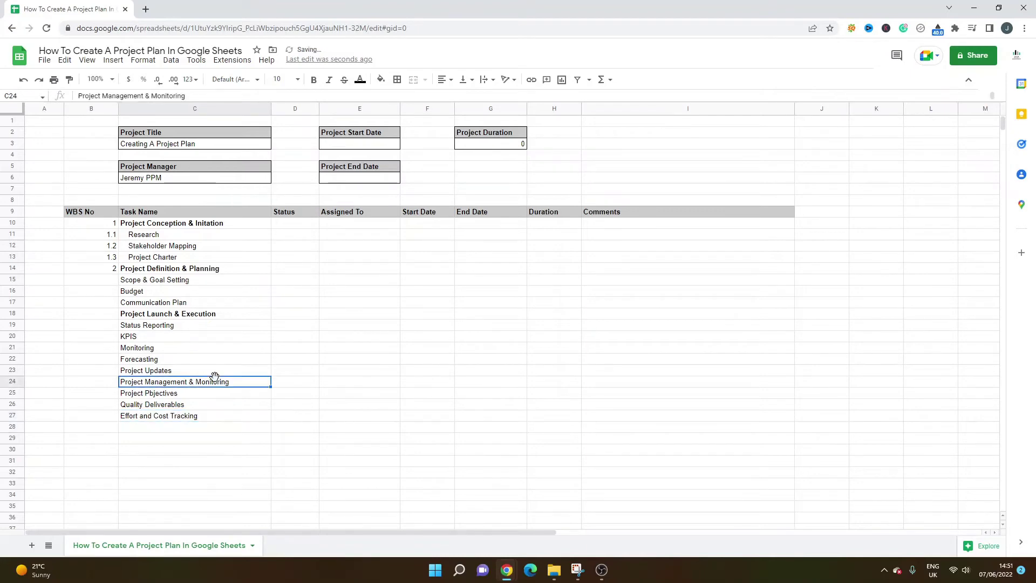
{"action": "left_click", "coordinate": [314, 79]}
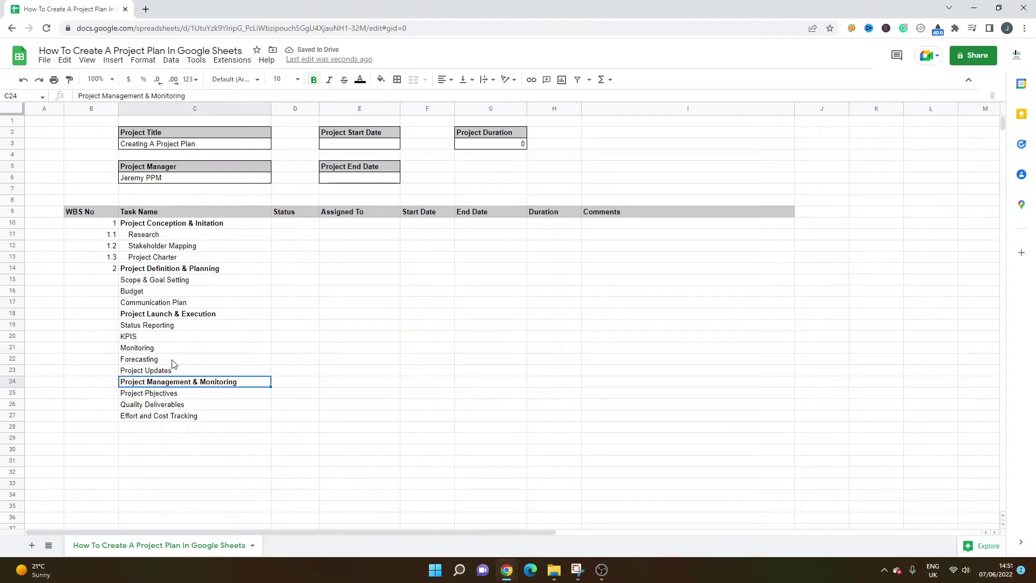
Number rows 15–21 as 2.1, 2.2, 2.3, 3, 3.1, 3.2 and 3.2.1
{"action": "left_click", "coordinate": [112, 280]}
{"action": "type", "text": "2.1"}
{"action": "key", "text": "Return"}
{"action": "type", "text": "2.2"}
{"action": "key", "text": "Return"}
{"action": "type", "text": "2.3"}
{"action": "key", "text": "Return"}
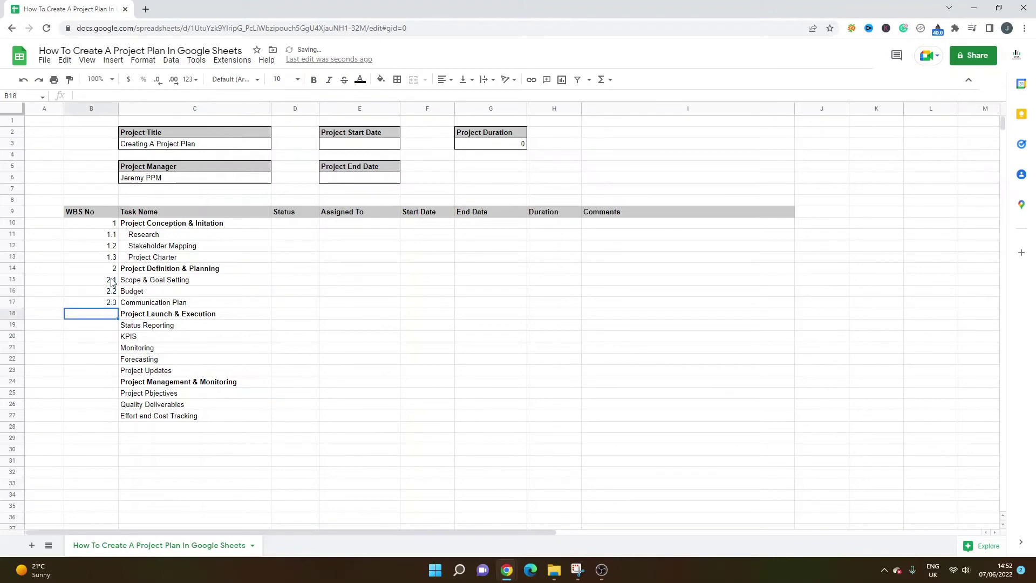
{"action": "type", "text": "3"}
{"action": "key", "text": "Return"}
{"action": "type", "text": "3"}
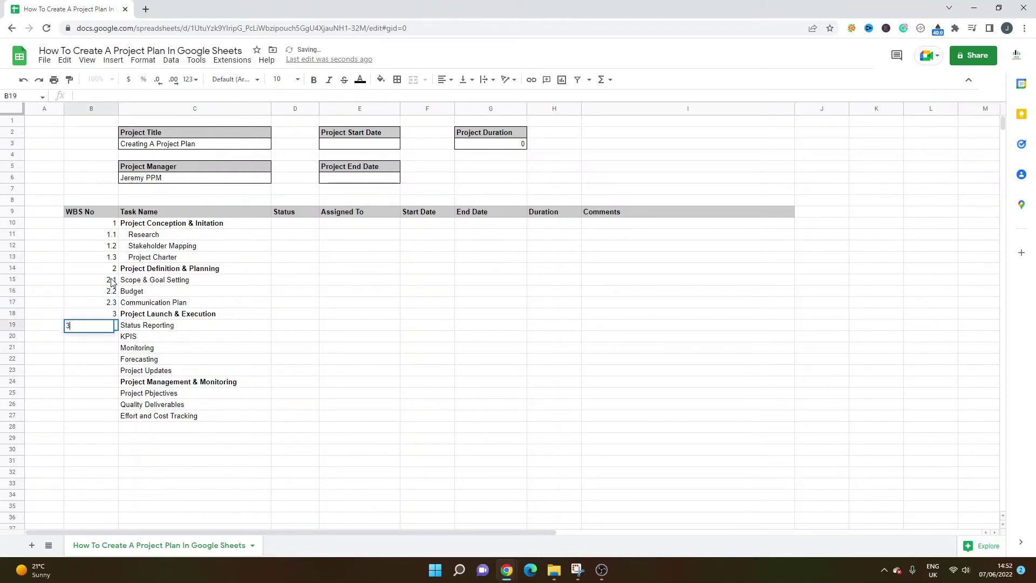
{"action": "key", "text": "Return"}
{"action": "type", "text": "3"}
{"action": "key", "text": "Return"}
{"action": "type", "text": "3.2.1"}
{"action": "key", "text": "Return"}
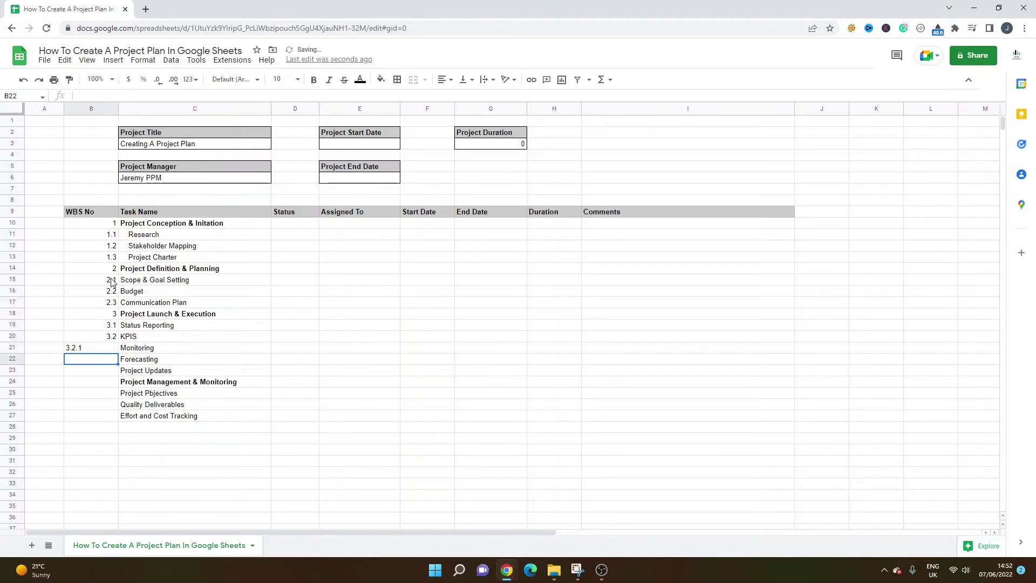
Number the following rows 3.2.2, 3.3, 4, 4.1, 4.2 and 4.3
{"action": "left_click", "coordinate": [143, 352]}
{"action": "left_click", "coordinate": [99, 363]}
{"action": "type", "text": "3."}
{"action": "key", "text": "BackSpace"}
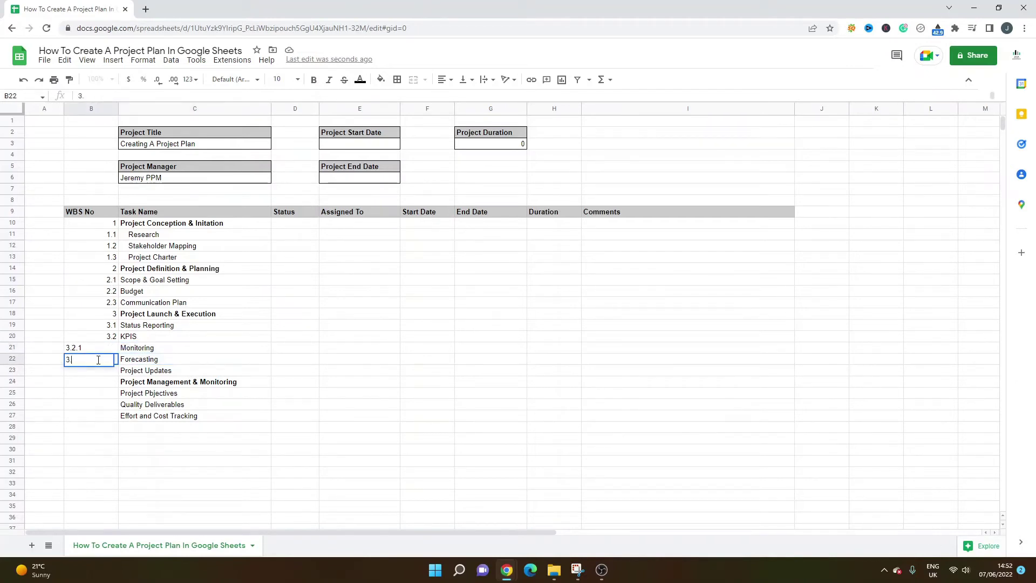
{"action": "type", "text": ".2.2"}
{"action": "key", "text": "Return"}
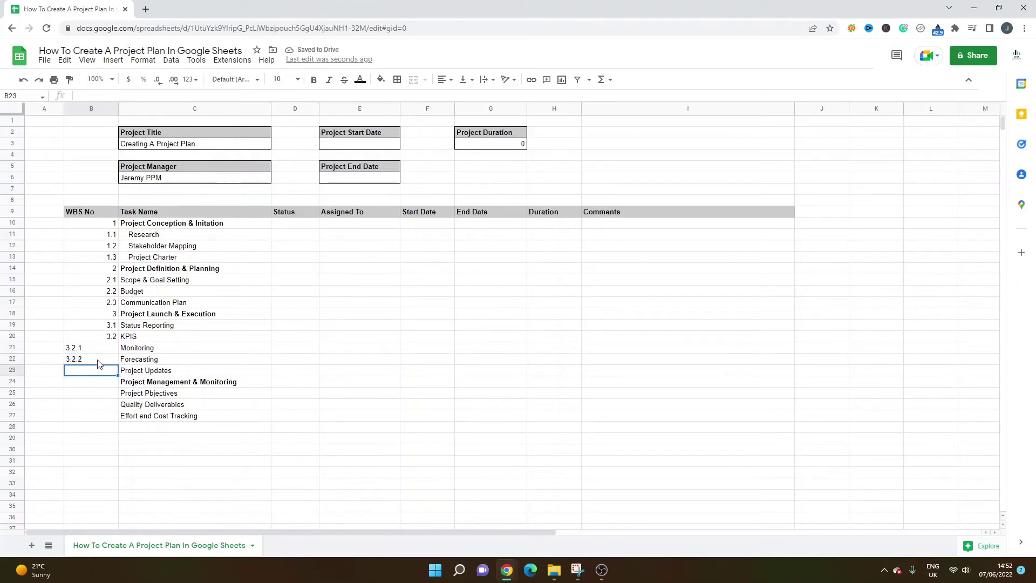
{"action": "type", "text": "3.3"}
{"action": "key", "text": "Return"}
{"action": "type", "text": "4"}
{"action": "key", "text": "Return"}
{"action": "type", "text": "4.1"}
{"action": "key", "text": "Return"}
{"action": "type", "text": "4.2"}
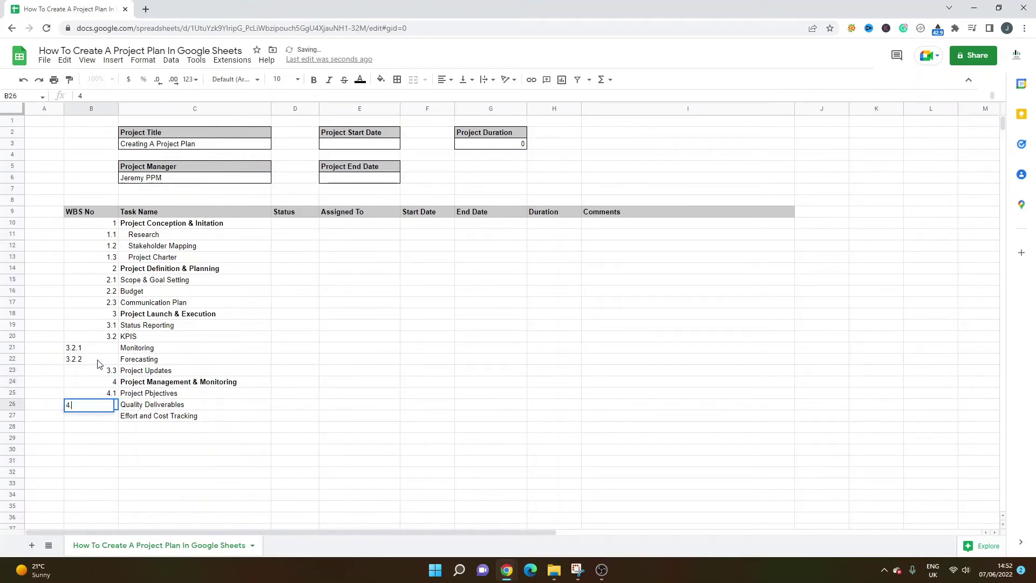
{"action": "key", "text": "Return"}
{"action": "type", "text": "4.3"}
{"action": "key", "text": "Return"}
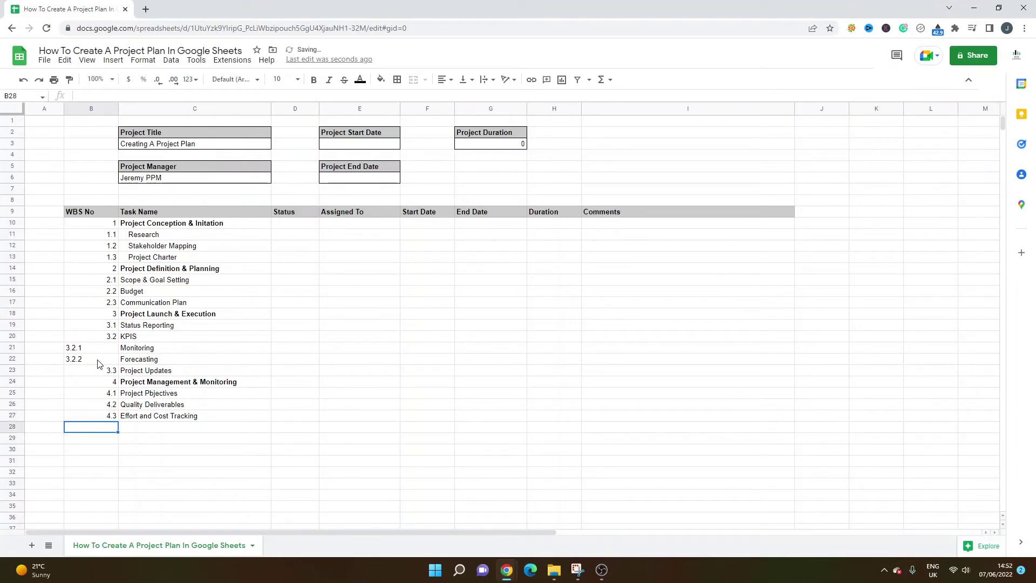
Add bold phase 'Project Closure' in C28 with task 'Project Closure Review' beneath it
{"action": "key", "text": "Tab"}
{"action": "type", "text": "P"}
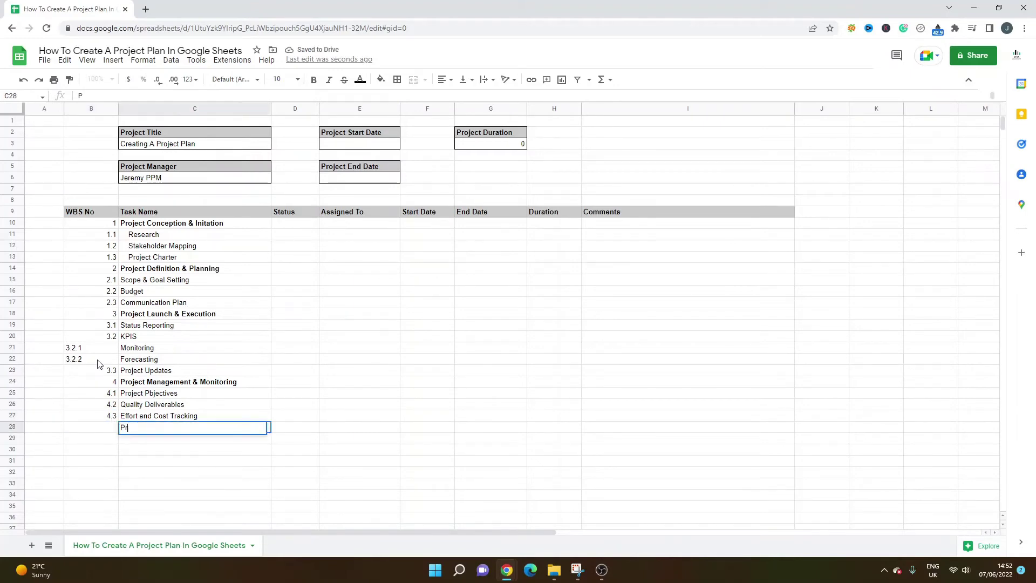
{"action": "type", "text": "roject CLo"}
{"action": "key", "text": "BackSpace"}
{"action": "type", "text": "losure"}
{"action": "key", "text": "Return"}
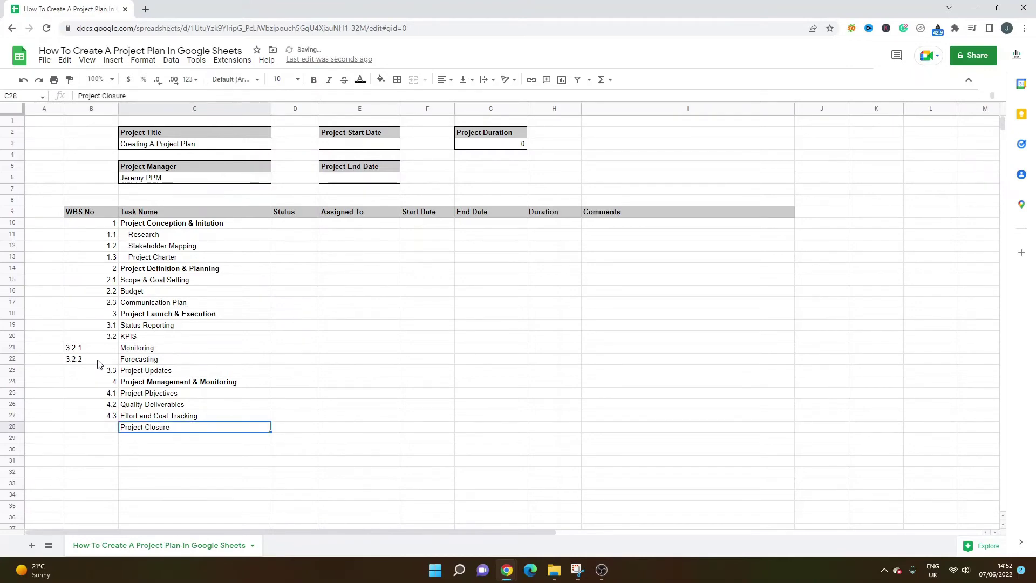
{"action": "key", "text": "ctrl+b"}
{"action": "key", "text": "Down"}
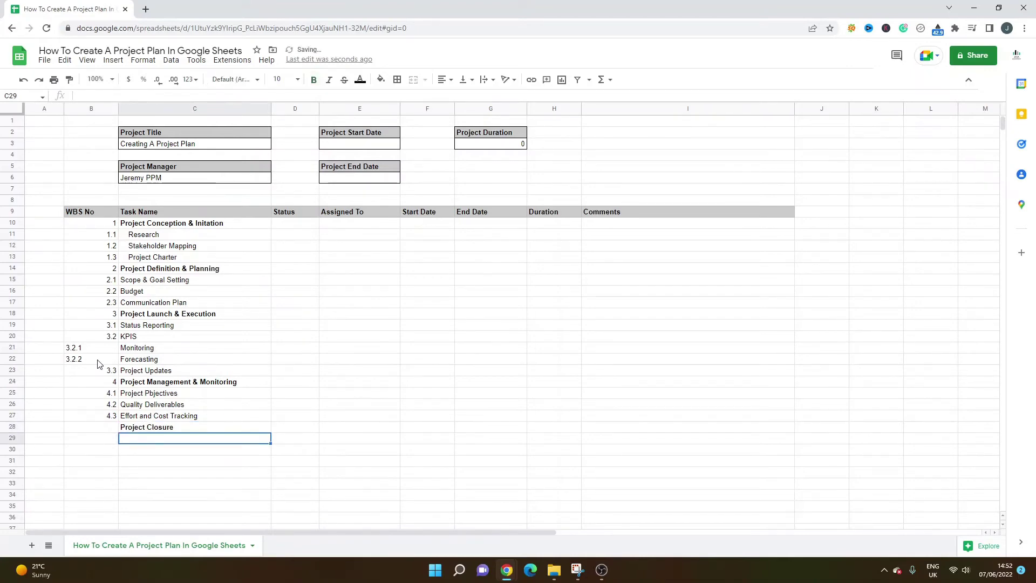
{"action": "type", "text": "Project Closure Review"}
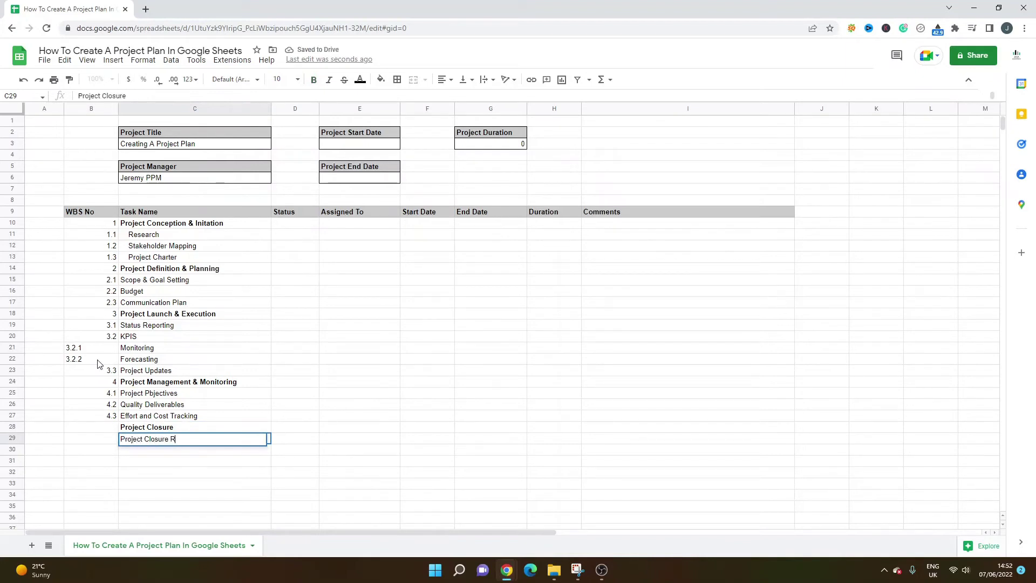
{"action": "key", "text": "Return"}
Number Project Closure 5 and Project Closure Review 5.1
{"action": "key", "text": "Up"}
{"action": "key", "text": "Left"}
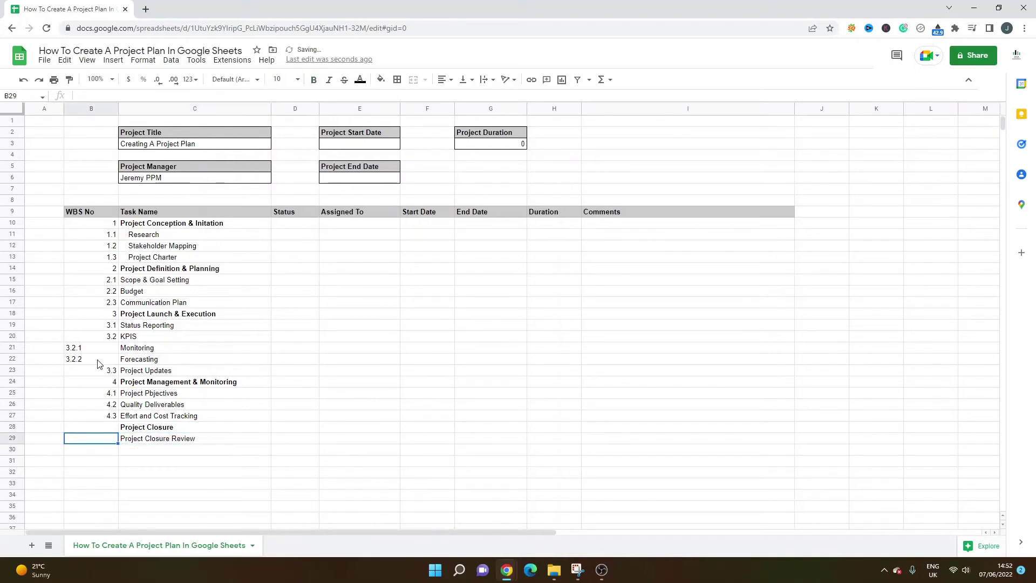
{"action": "key", "text": "Up"}
{"action": "type", "text": "5"}
{"action": "key", "text": "Return"}
{"action": "type", "text": "5.1"}
{"action": "key", "text": "Return"}
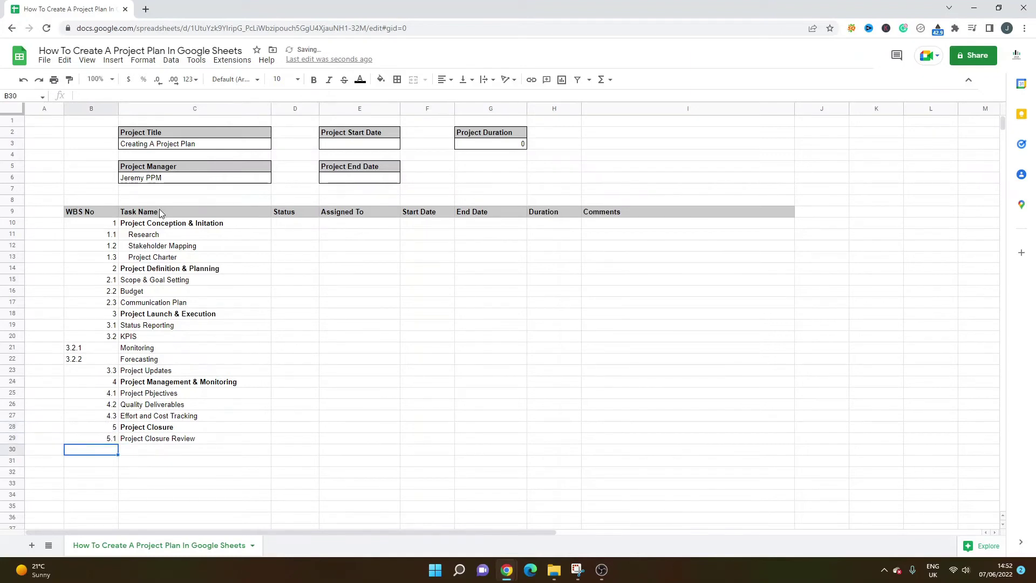
{"action": "left_click_drag", "start_coordinate": [162, 279], "coordinate": [162, 304]}
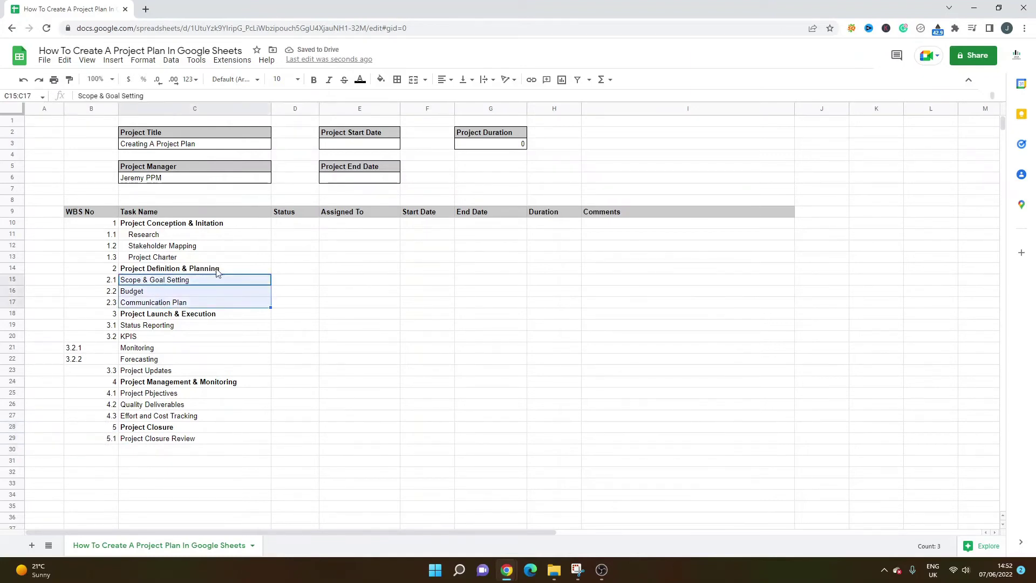
Indent the task names in C15:C17 with a leading-spaces '@' custom number format
{"action": "left_click", "coordinate": [143, 60]}
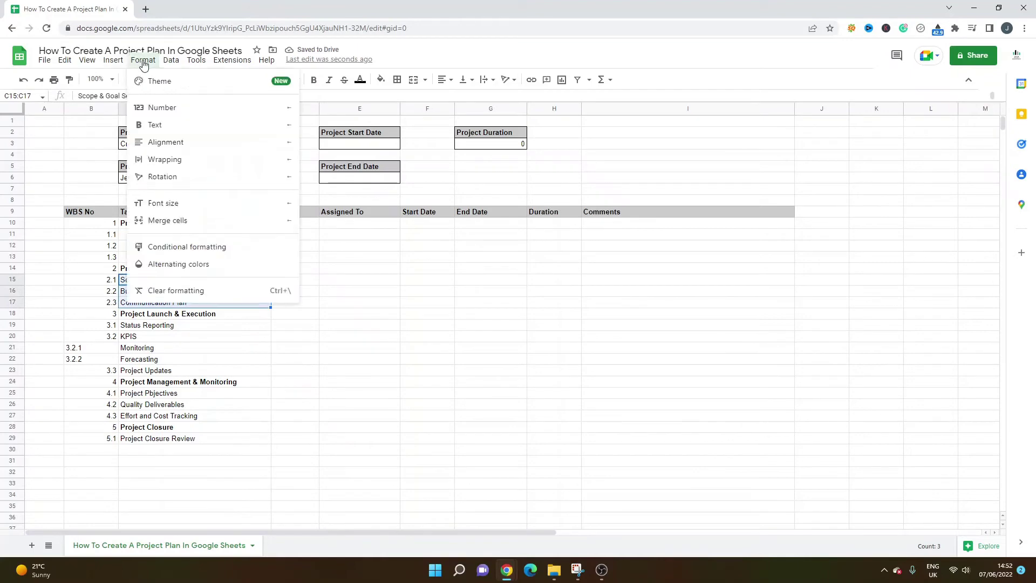
{"action": "mouse_move", "coordinate": [193, 110]}
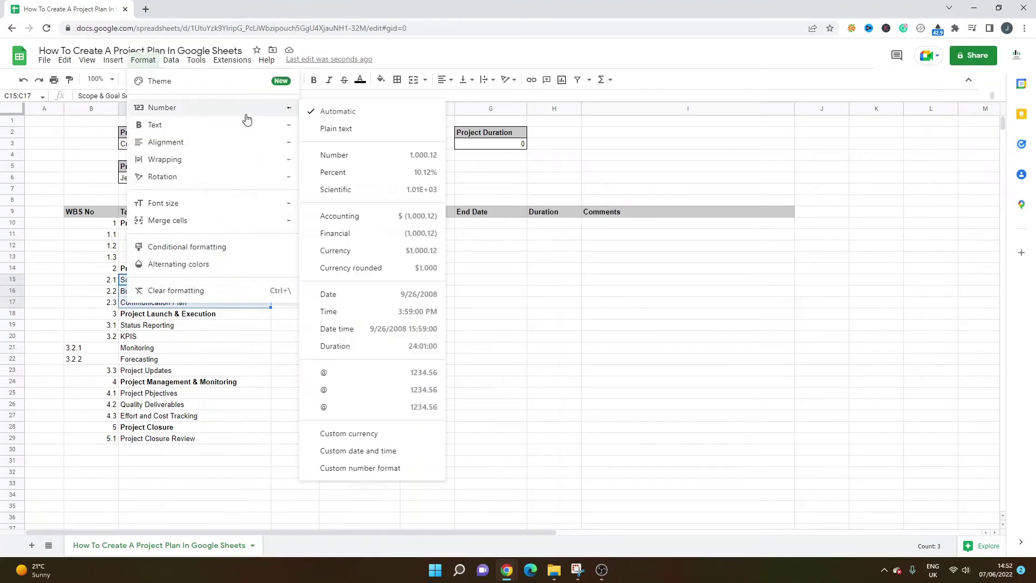
{"action": "left_click", "coordinate": [359, 468]}
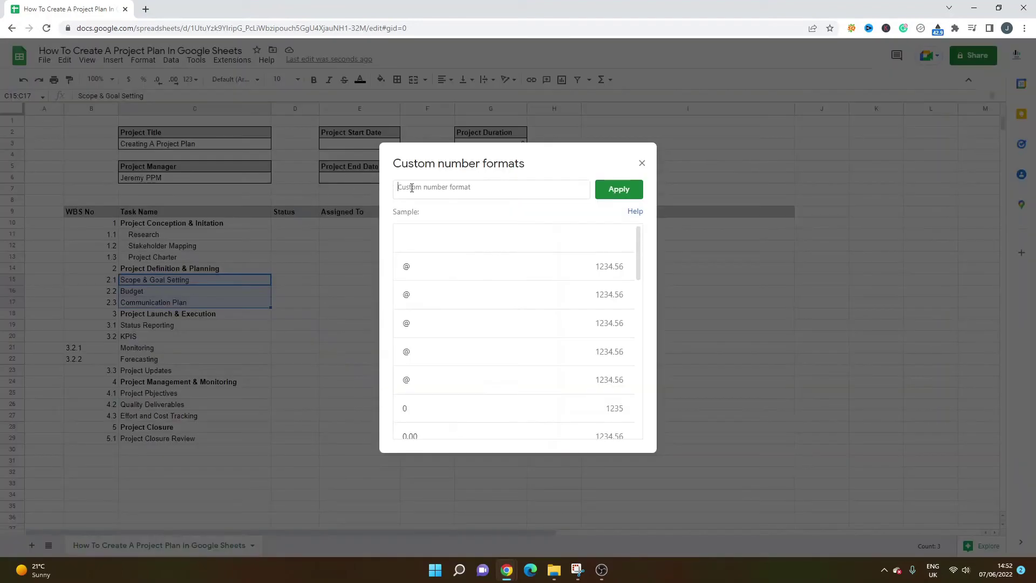
{"action": "left_click", "coordinate": [412, 188]}
{"action": "type", "text": "@"}
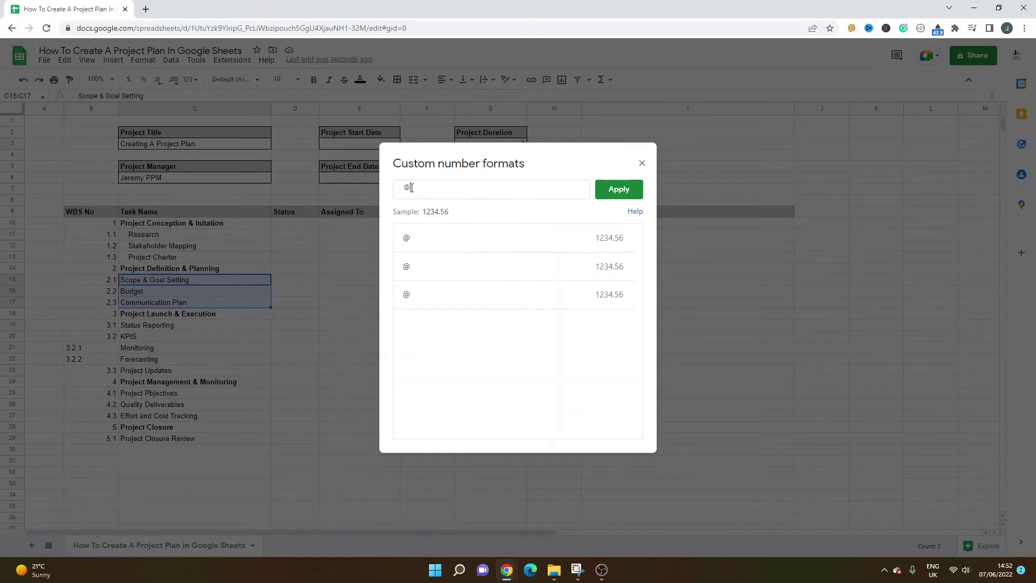
{"action": "left_click", "coordinate": [619, 189]}
Select the Status Reporting and KPIS task cells, C19:C20
{"action": "left_click_drag", "start_coordinate": [145, 328], "coordinate": [152, 337]}
{"action": "right_click", "coordinate": [152, 338]}
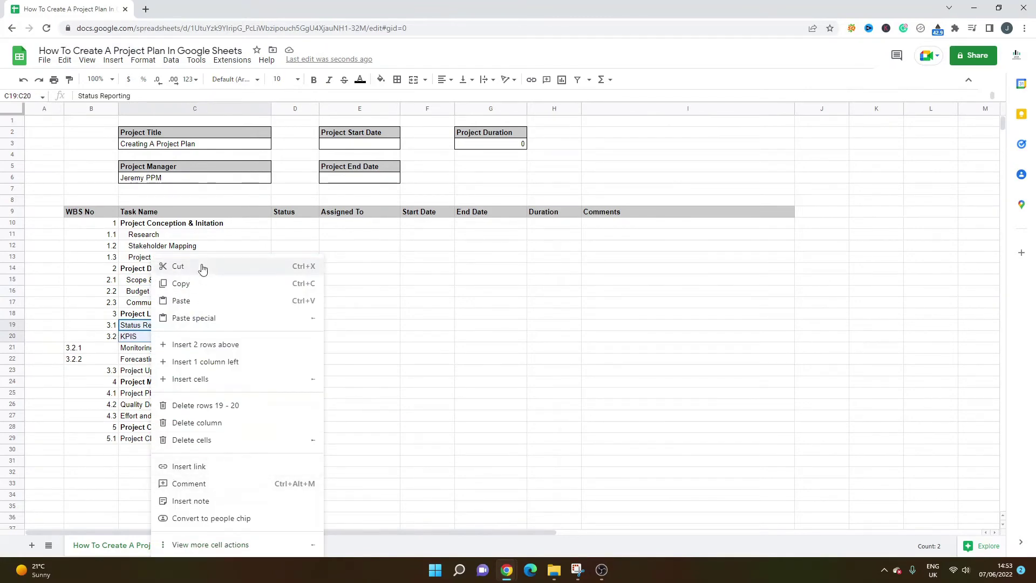
{"action": "left_click", "coordinate": [349, 326]}
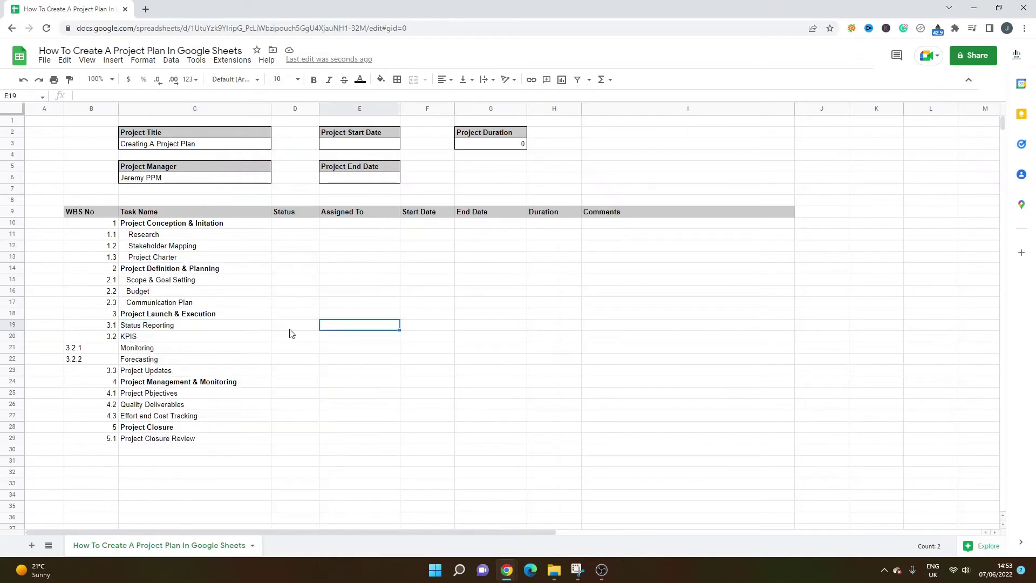
{"action": "scroll", "coordinate": [187, 280], "scroll_direction": "down", "scroll_amount": 2}
{"action": "scroll", "coordinate": [186, 279], "scroll_direction": "down", "scroll_amount": 1}
{"action": "left_click_drag", "start_coordinate": [167, 246], "coordinate": [167, 259]}
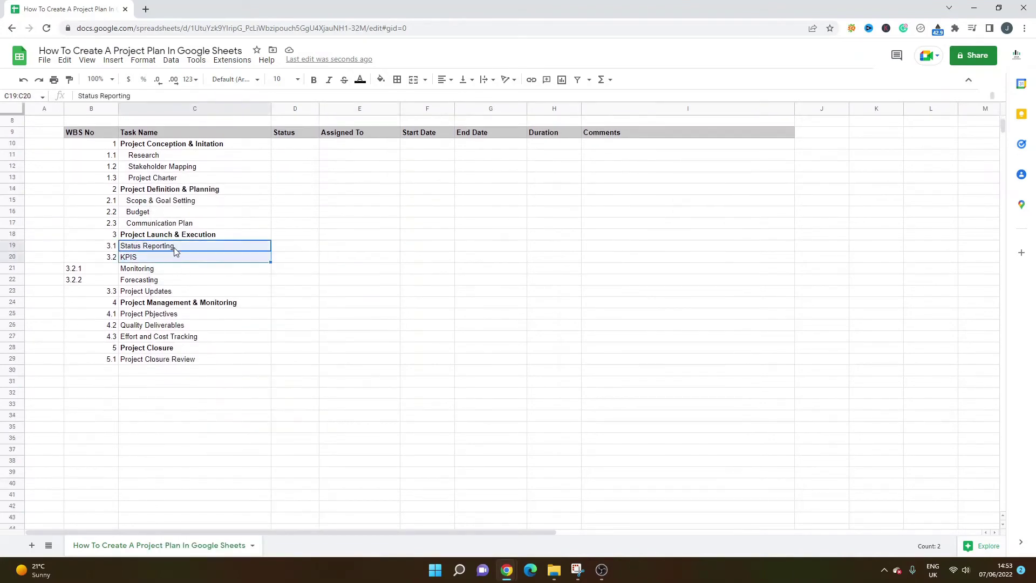
{"action": "right_click", "coordinate": [174, 247]}
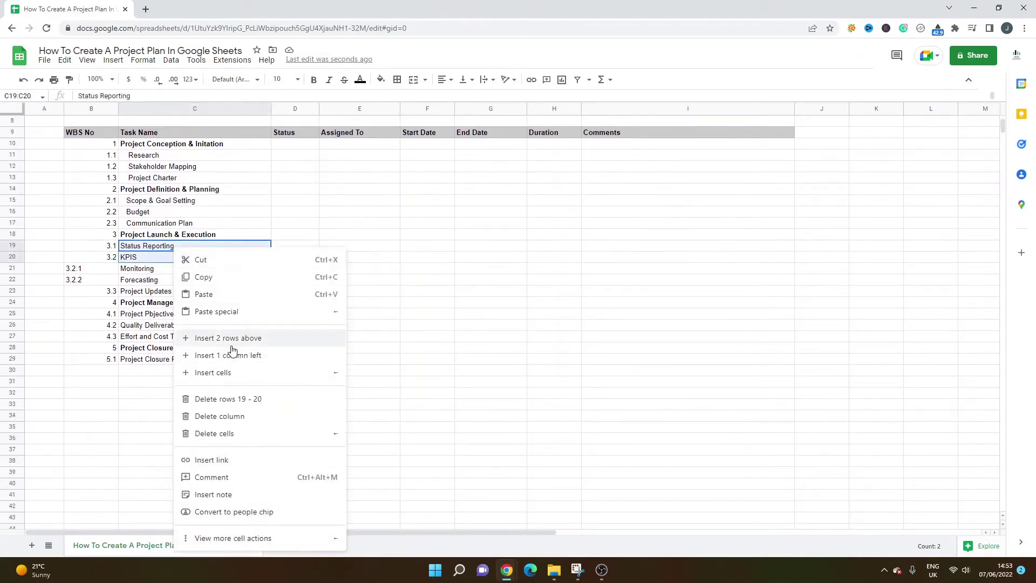
Apply the leading-spaces '@' custom format to Status Reporting and KPIS
{"action": "left_click", "coordinate": [143, 60]}
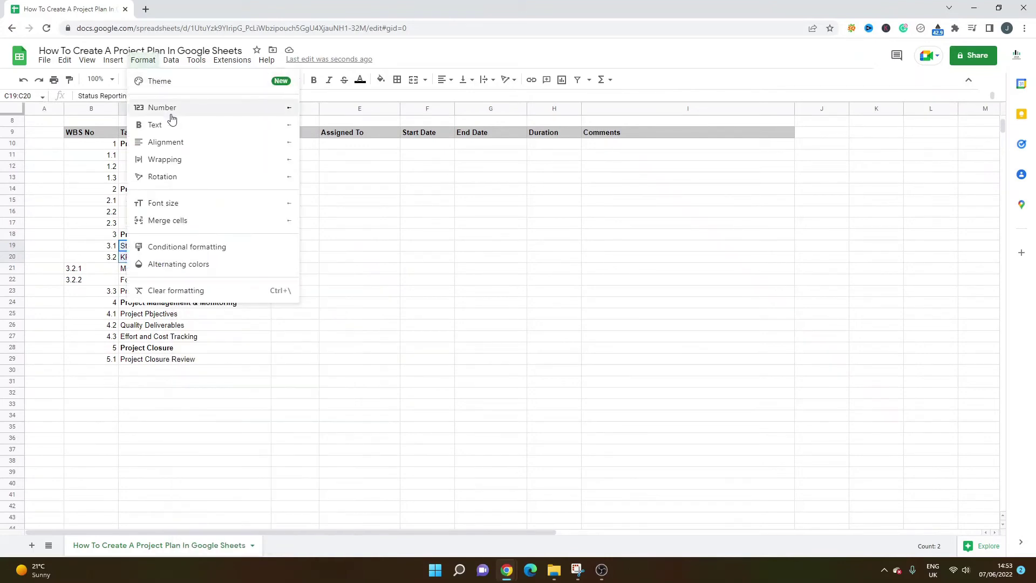
{"action": "mouse_move", "coordinate": [172, 115]}
{"action": "left_click", "coordinate": [381, 469]}
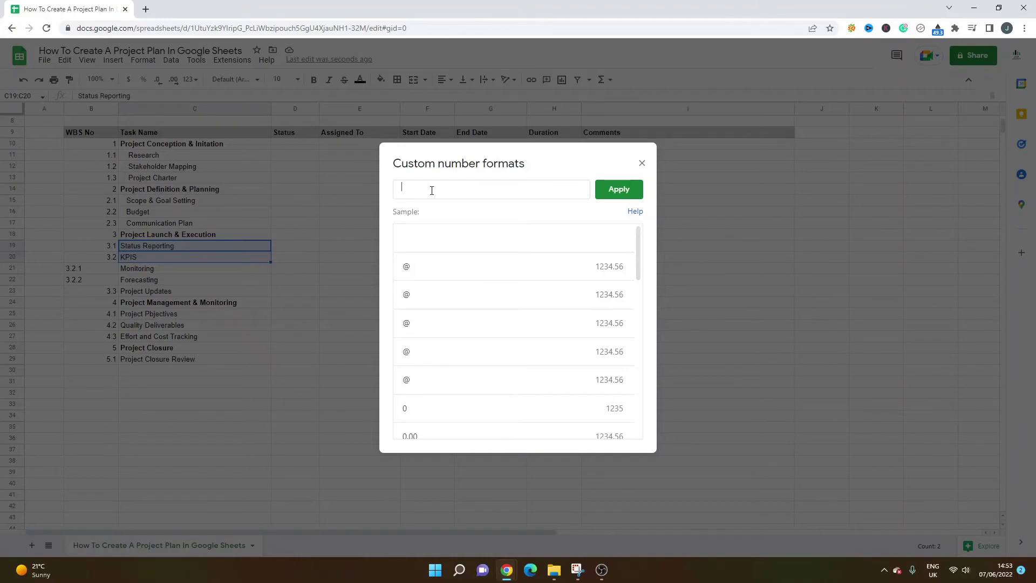
{"action": "type", "text": "@"}
{"action": "left_click", "coordinate": [618, 189]}
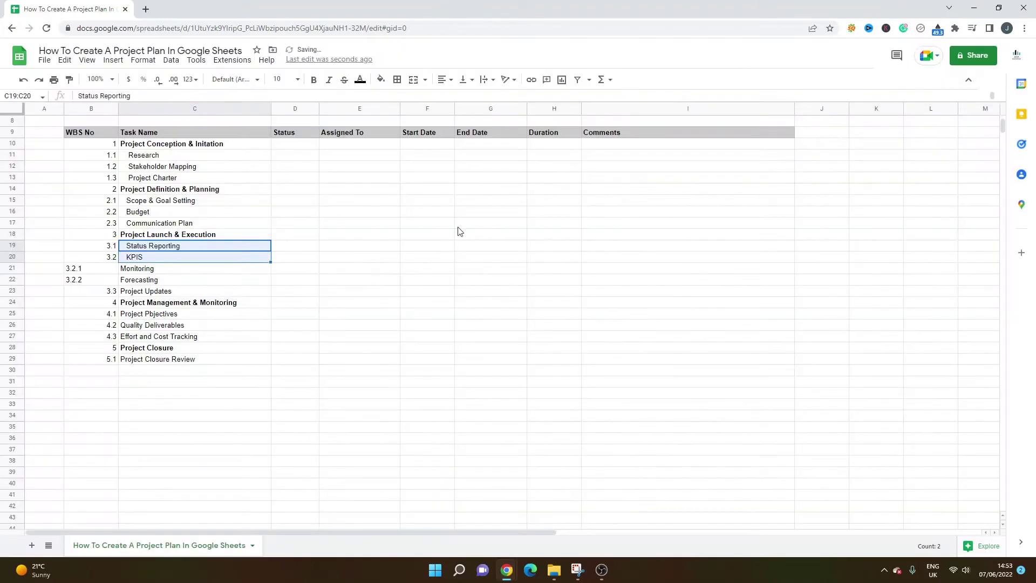
{"action": "left_click_drag", "start_coordinate": [167, 273], "coordinate": [180, 280]}
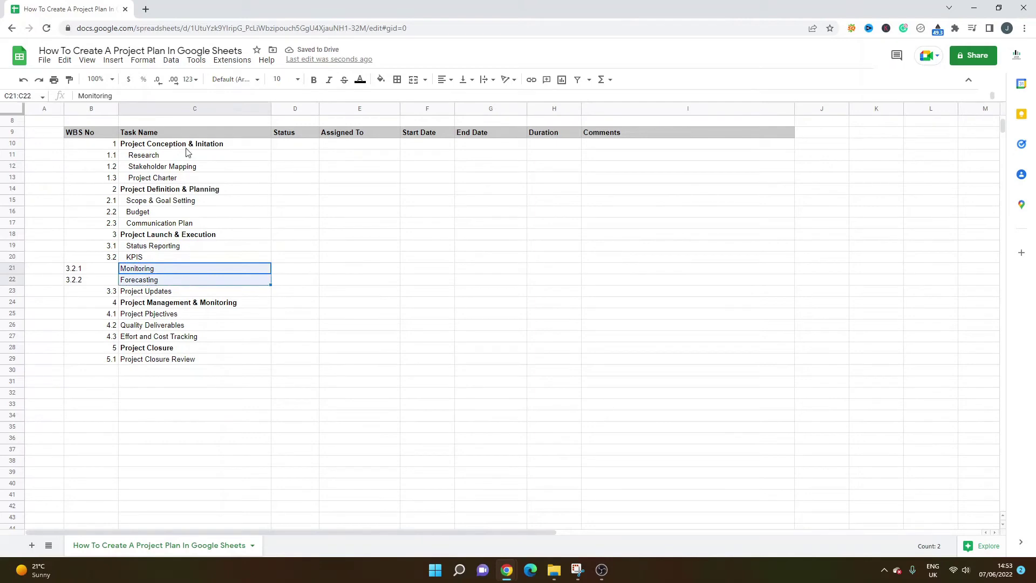
Indent Monitoring and Forecasting one level deeper with a longer leading-spaces '@' format
{"action": "left_click", "coordinate": [133, 63]}
{"action": "mouse_move", "coordinate": [159, 108]}
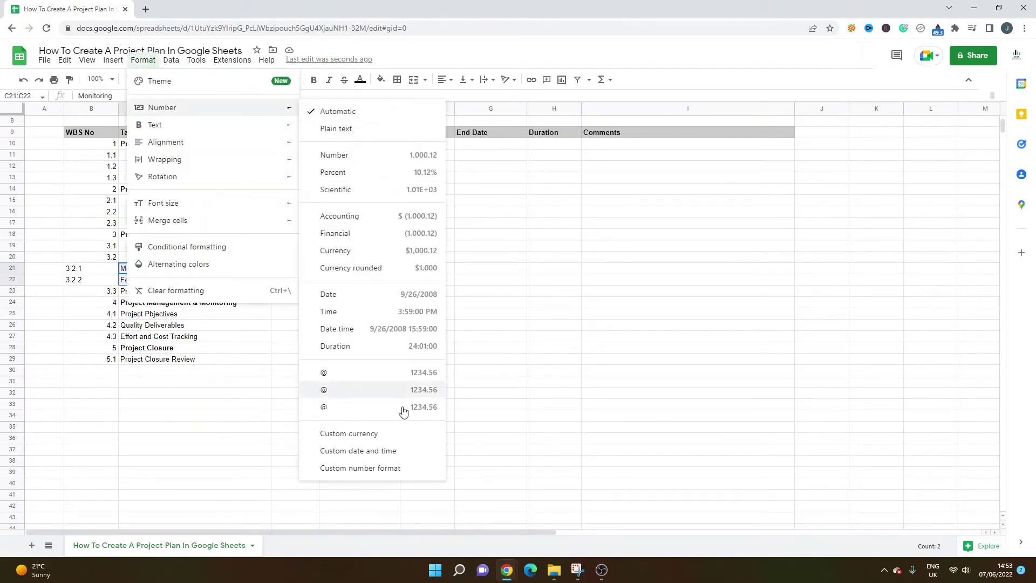
{"action": "left_click", "coordinate": [398, 467]}
{"action": "left_click", "coordinate": [426, 187]}
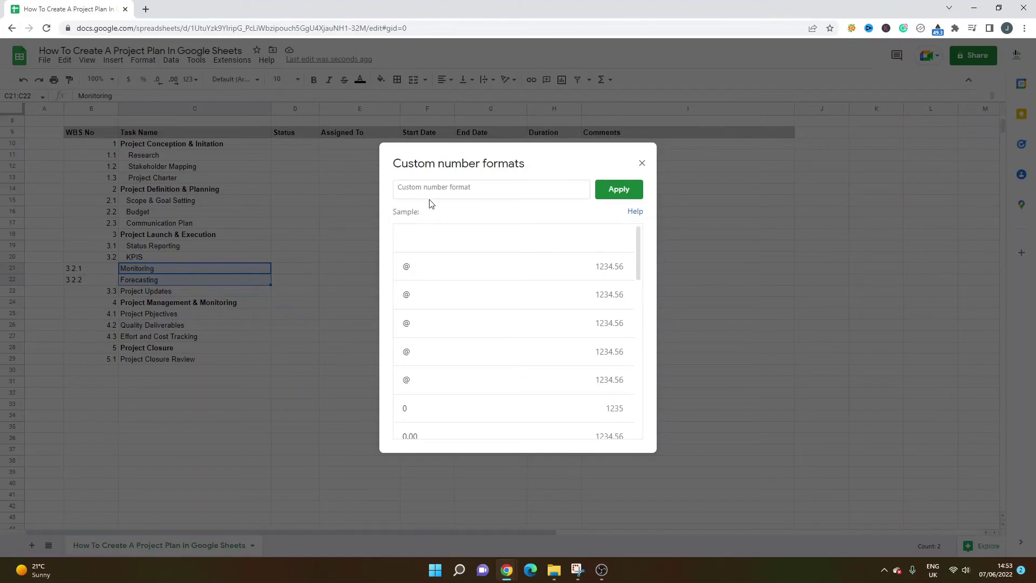
{"action": "left_click", "coordinate": [452, 194]}
{"action": "type", "text": "@"}
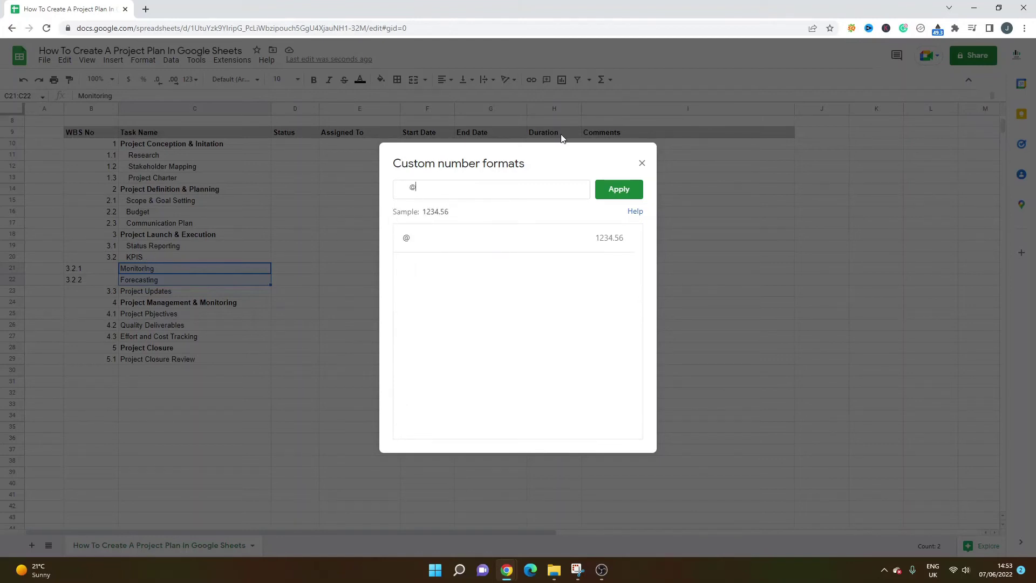
{"action": "left_click", "coordinate": [619, 189]}
Indent the Project Updates task with the leading-spaces '@' custom format
{"action": "left_click", "coordinate": [160, 293]}
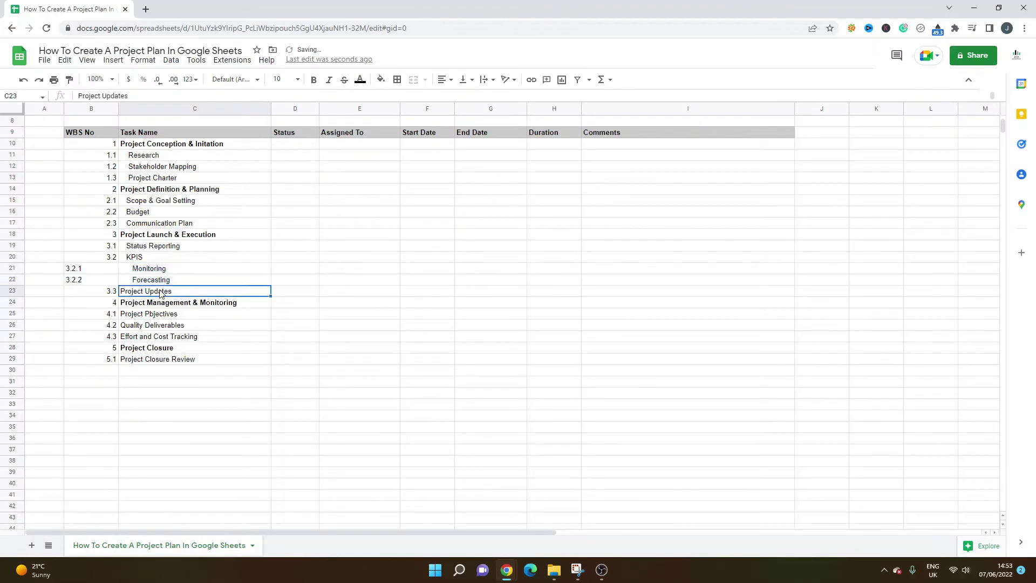
{"action": "right_click", "coordinate": [160, 293]}
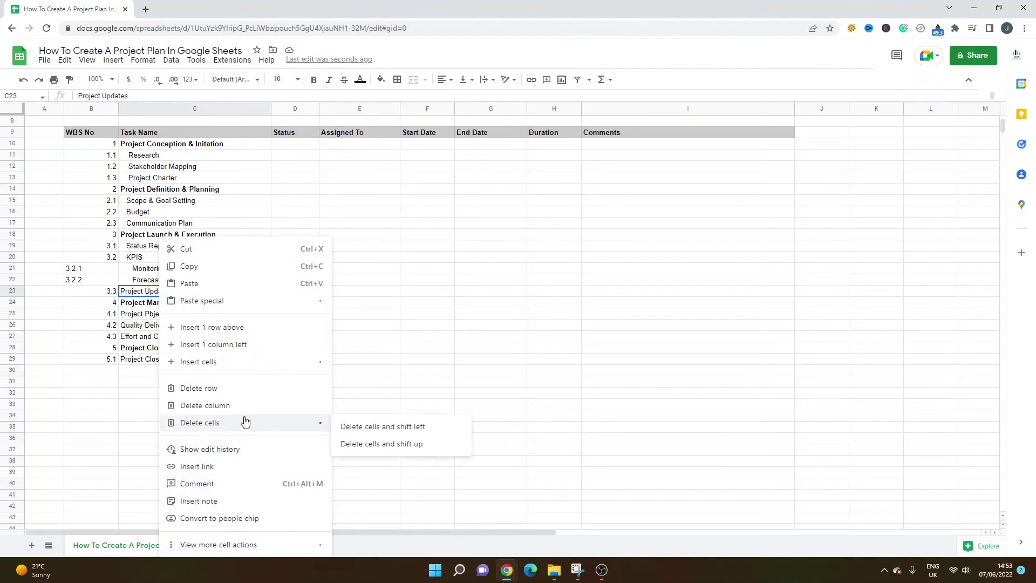
{"action": "left_click", "coordinate": [143, 60]}
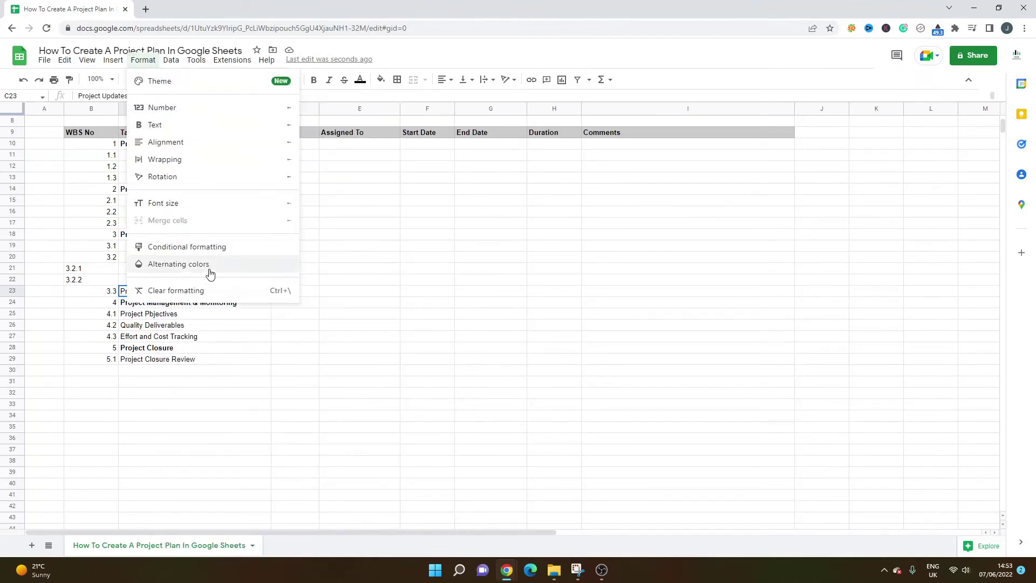
{"action": "mouse_move", "coordinate": [191, 112]}
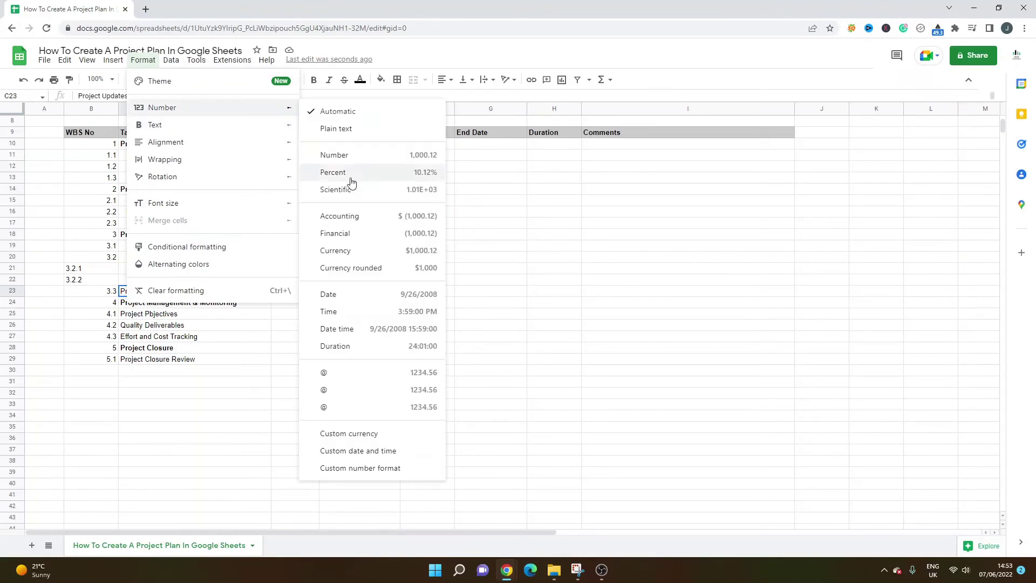
{"action": "left_click", "coordinate": [381, 464]}
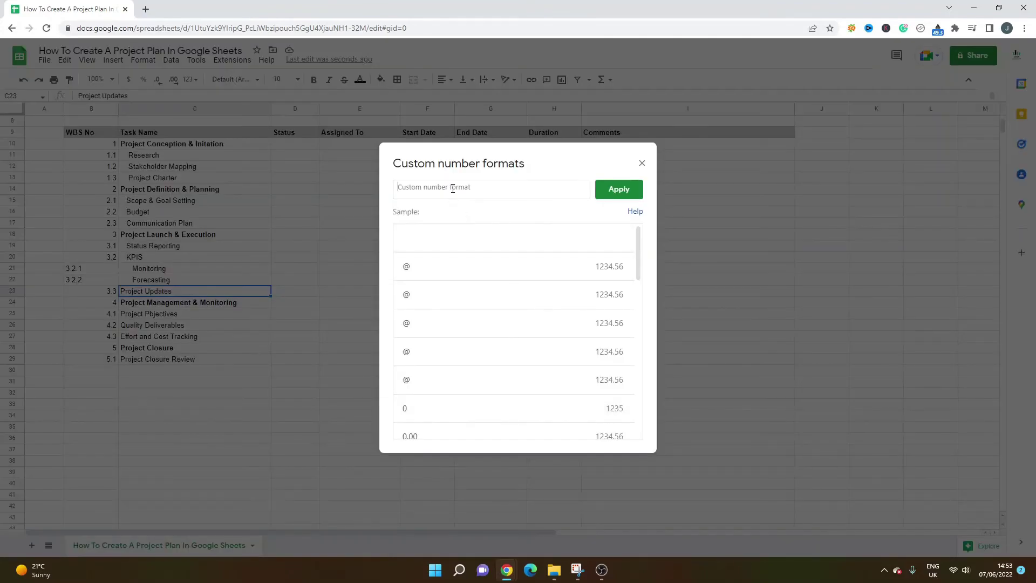
{"action": "type", "text": "@"}
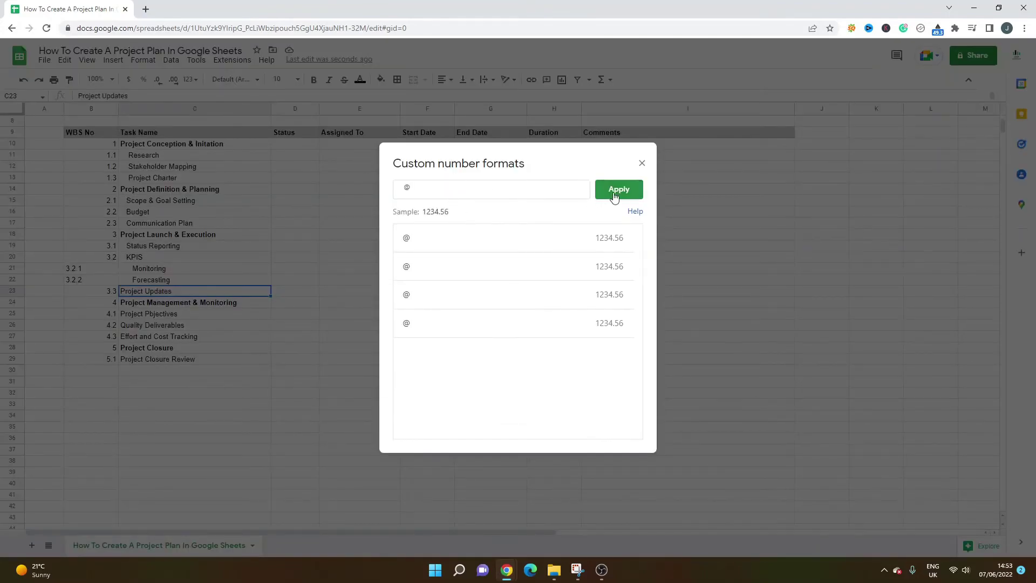
{"action": "left_click", "coordinate": [616, 189]}
Indent the subtasks in C25:C26 with the leading-spaces '@' custom format
{"action": "left_click_drag", "start_coordinate": [179, 315], "coordinate": [178, 326]}
{"action": "right_click", "coordinate": [178, 326]}
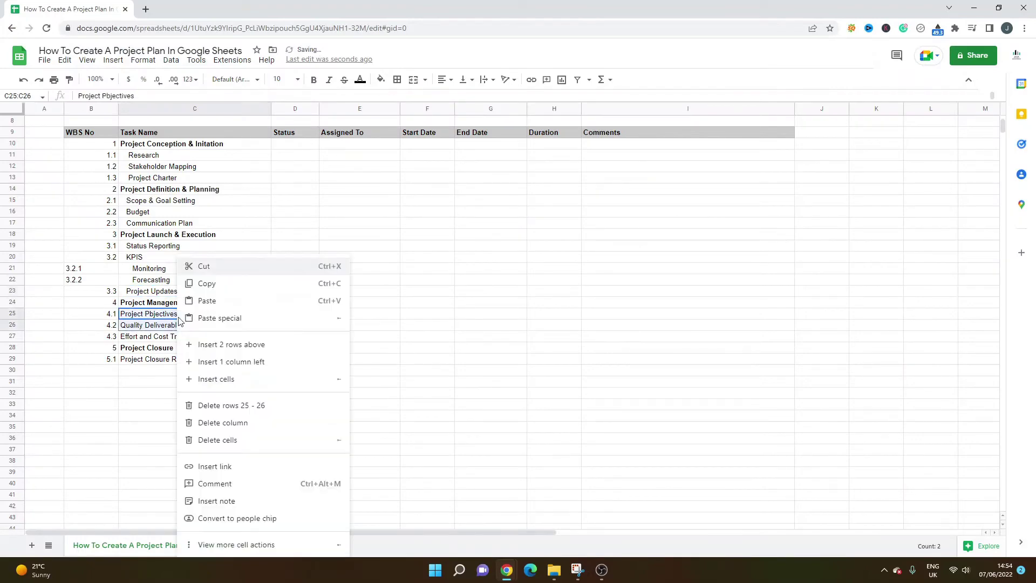
{"action": "left_click", "coordinate": [143, 64]}
{"action": "mouse_move", "coordinate": [161, 108]}
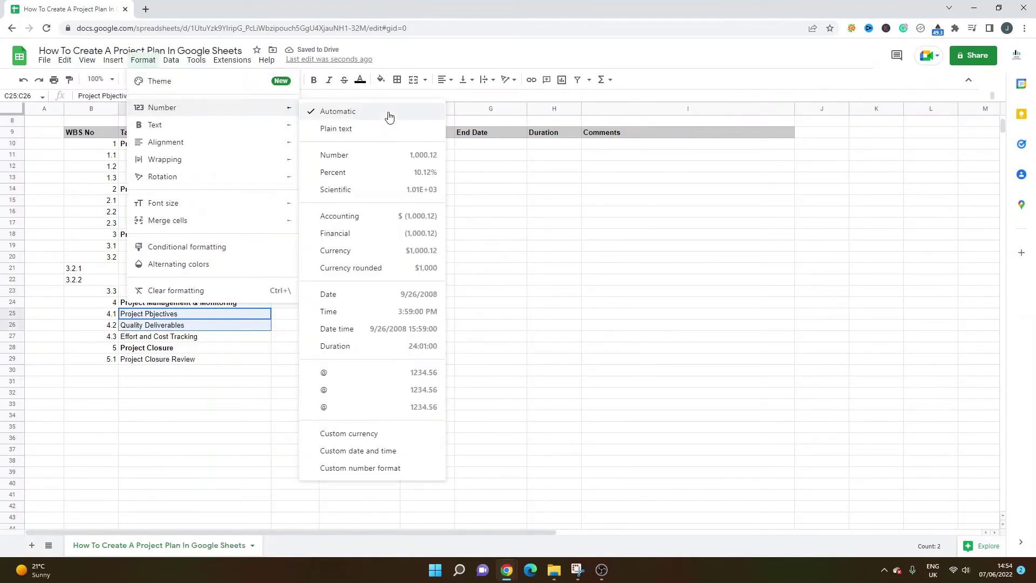
{"action": "left_click", "coordinate": [360, 468]}
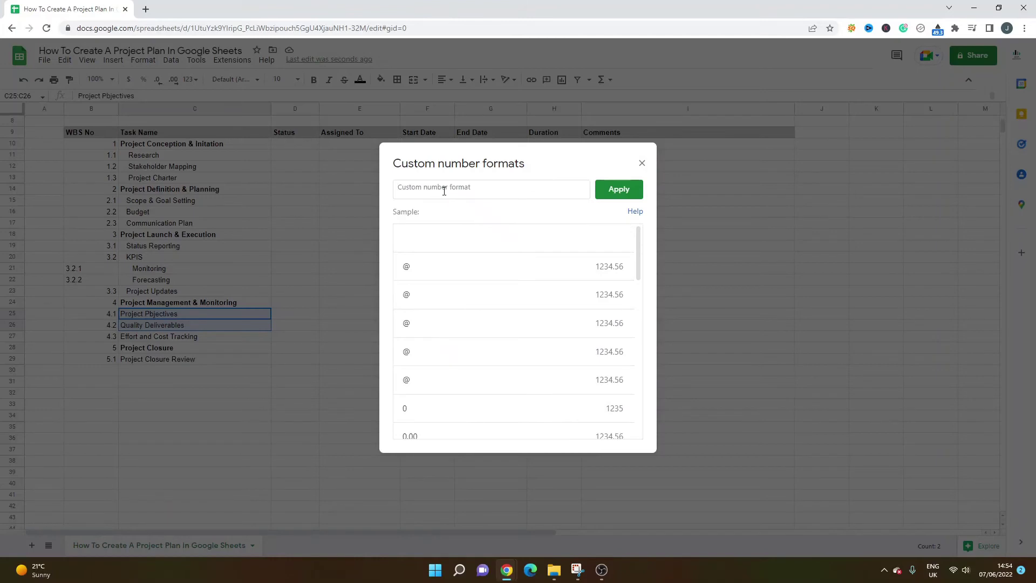
{"action": "type", "text": "@"}
{"action": "key", "text": "Return"}
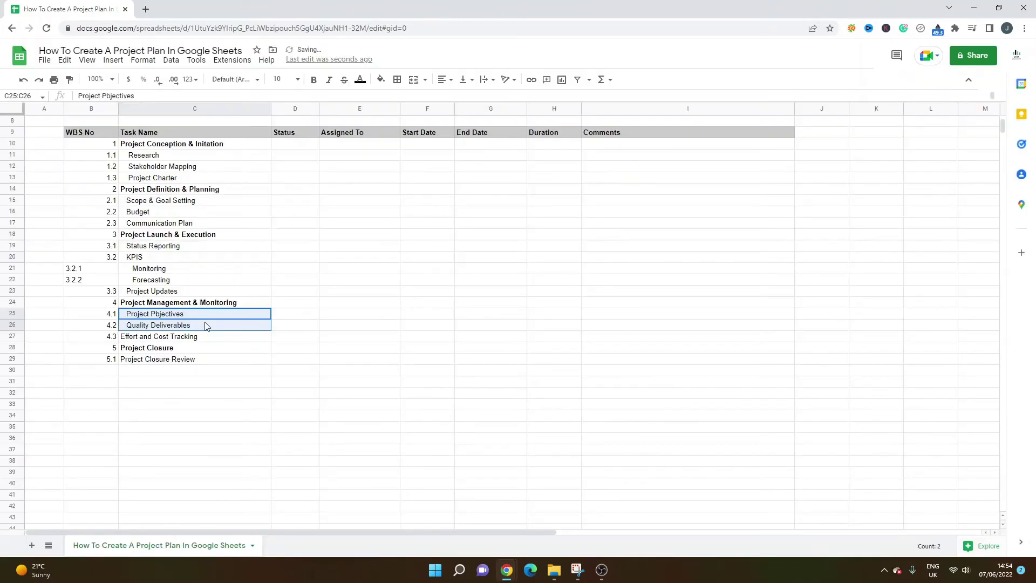
Indent Effort and Cost Tracking with the leading-spaces '@' custom format
{"action": "left_click", "coordinate": [191, 339]}
{"action": "right_click", "coordinate": [211, 339]}
{"action": "left_click", "coordinate": [153, 61]}
{"action": "mouse_move", "coordinate": [173, 106]}
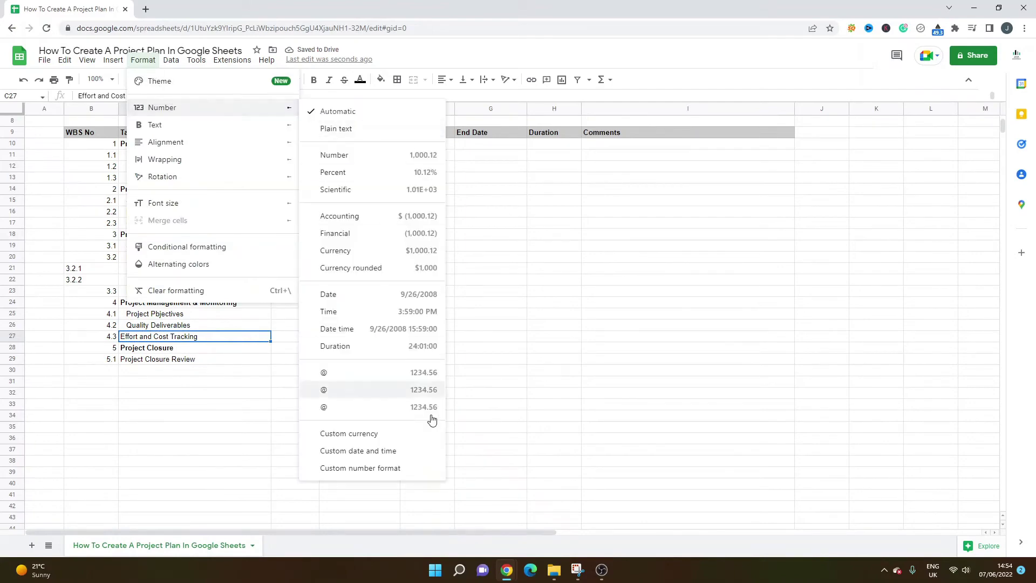
{"action": "left_click", "coordinate": [413, 468]}
{"action": "type", "text": "@"}
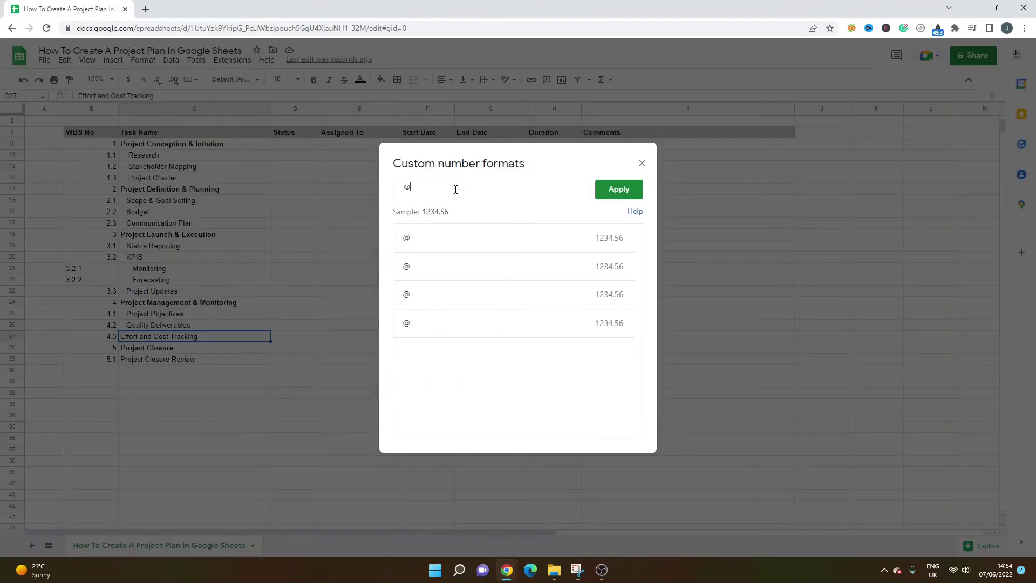
{"action": "left_click", "coordinate": [615, 194]}
Indent Project Closure Review with the leading-spaces '@' custom format
{"action": "left_click", "coordinate": [171, 362]}
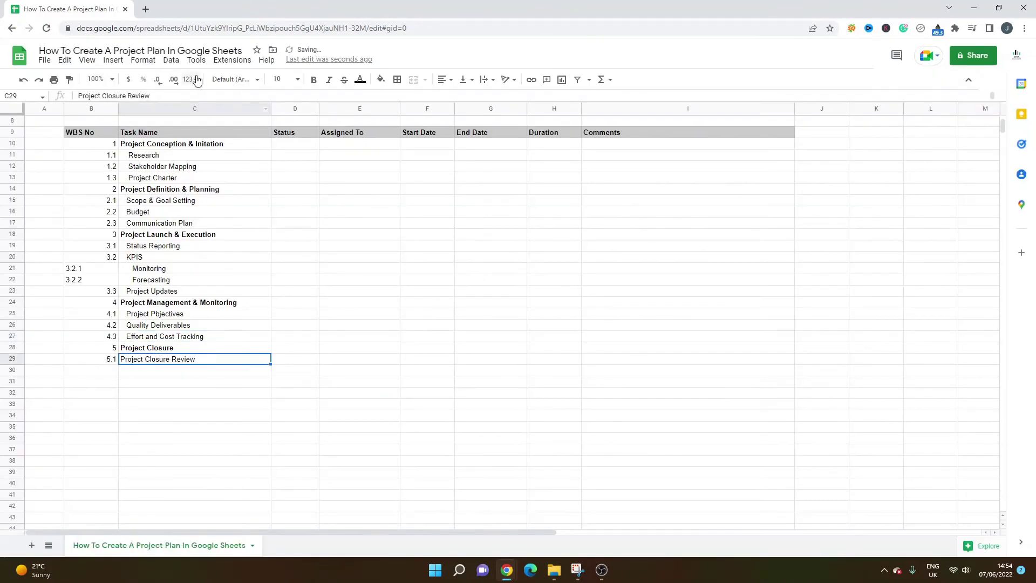
{"action": "left_click", "coordinate": [144, 60]}
{"action": "mouse_move", "coordinate": [284, 109]}
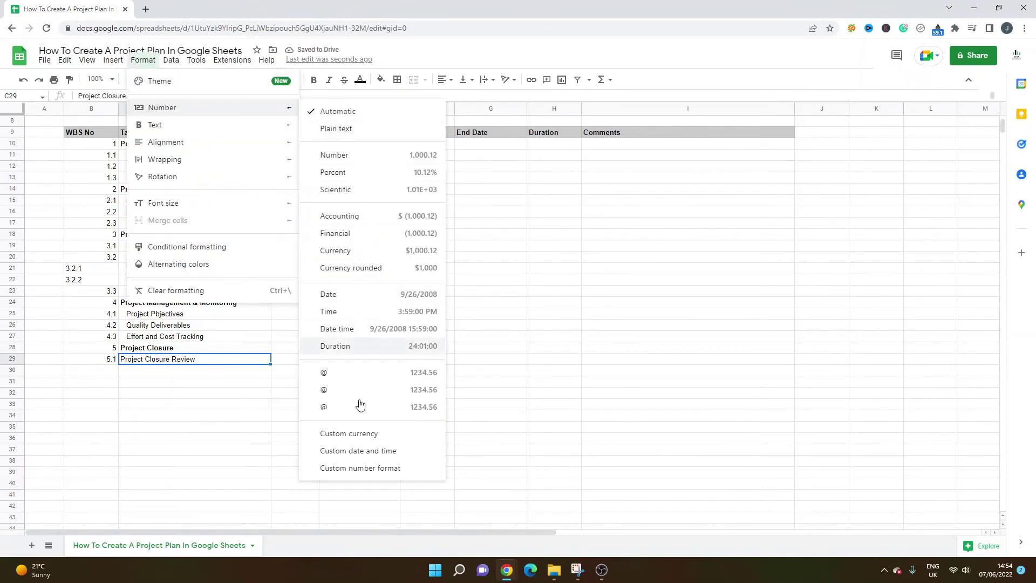
{"action": "left_click", "coordinate": [359, 468]}
{"action": "type", "text": "@"}
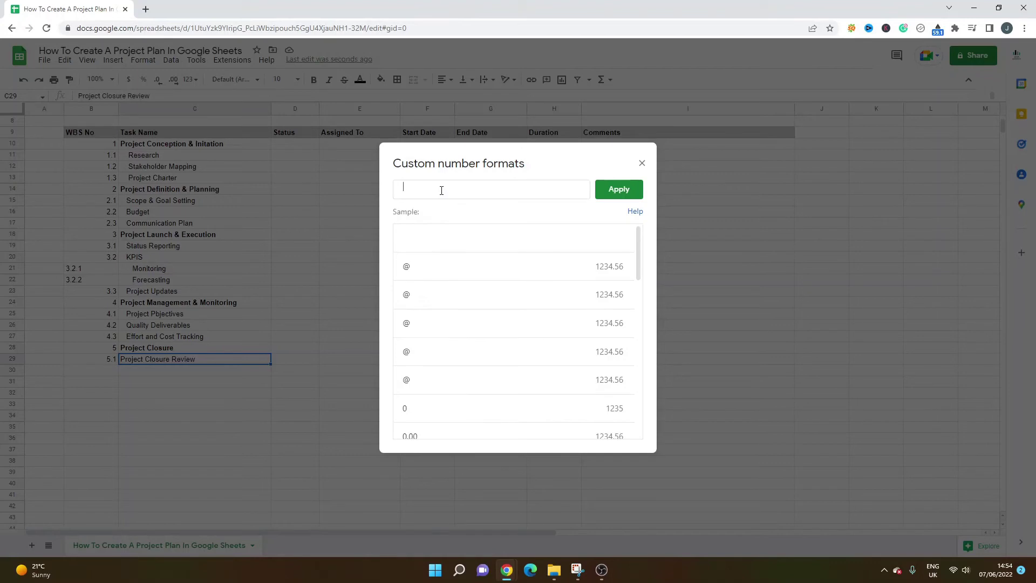
{"action": "left_click", "coordinate": [616, 194]}
{"action": "left_click", "coordinate": [302, 190]}
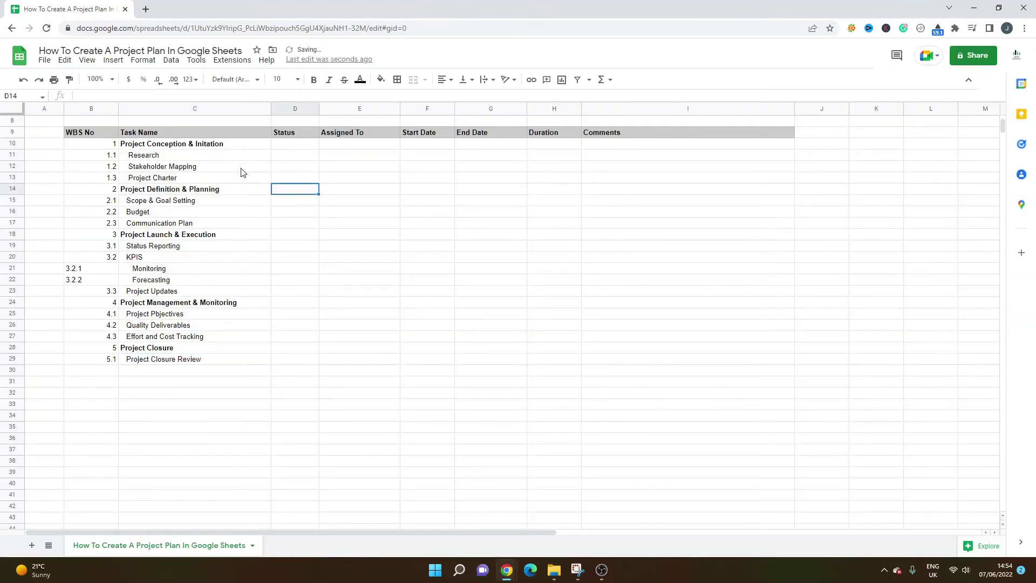
Apply All borders to the WBS task table B9:I29
{"action": "scroll", "coordinate": [227, 181], "scroll_direction": "up", "scroll_amount": 3}
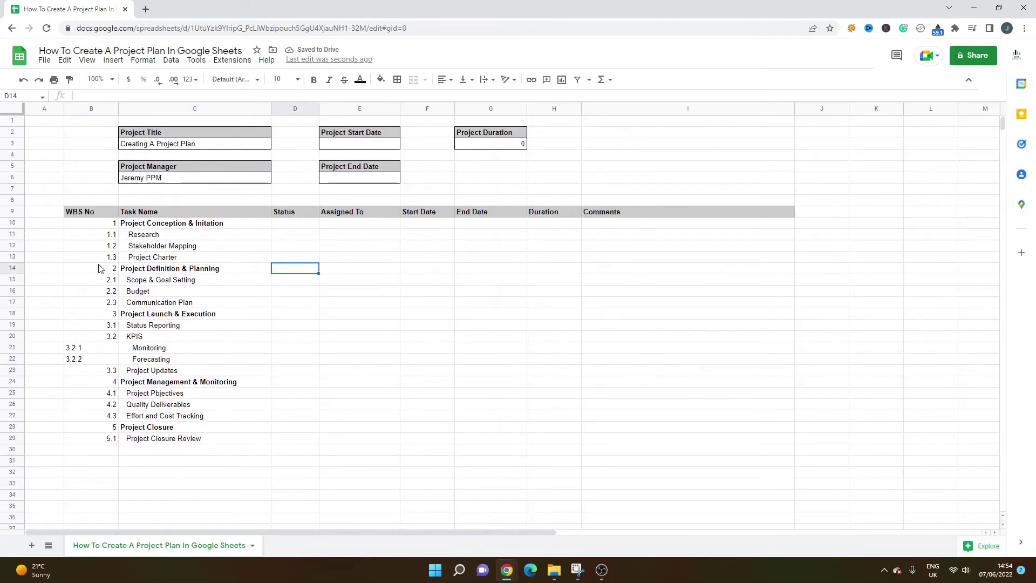
{"action": "left_click_drag", "start_coordinate": [80, 212], "coordinate": [656, 438]}
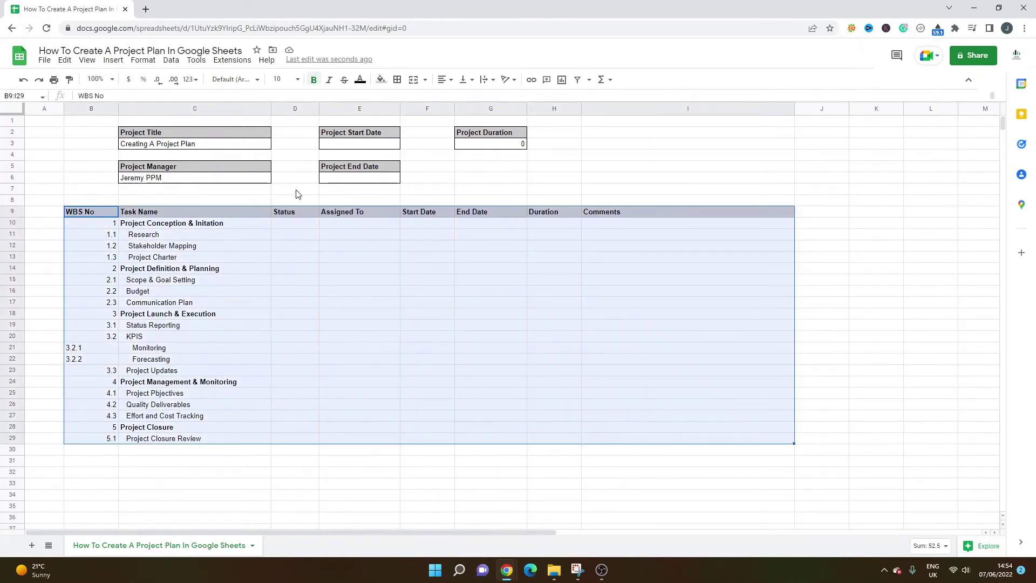
{"action": "left_click", "coordinate": [397, 79]}
{"action": "left_click", "coordinate": [402, 99]}
{"action": "left_click", "coordinate": [445, 278]}
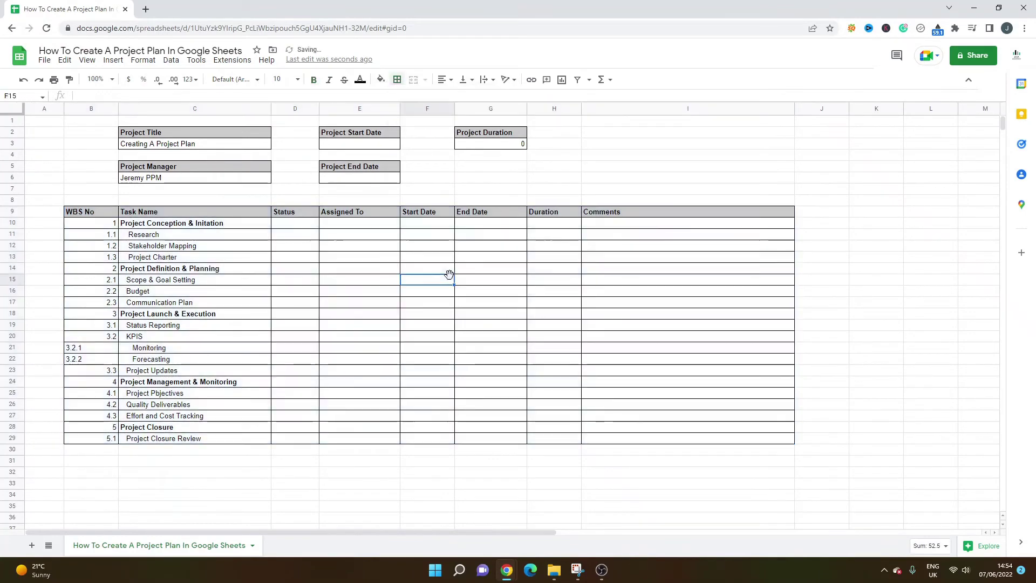
{"action": "left_click", "coordinate": [308, 224]}
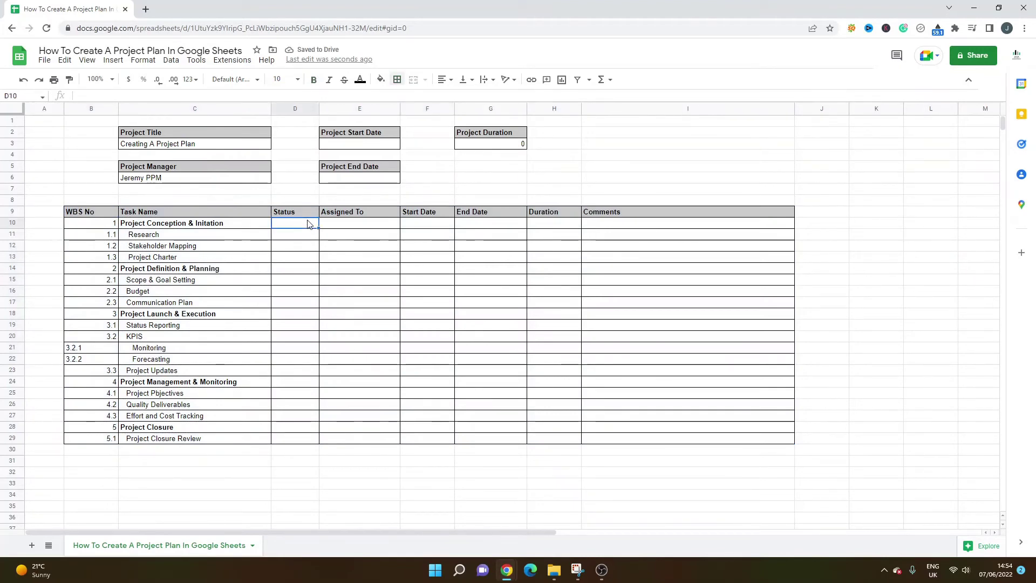
{"action": "left_click", "coordinate": [363, 143]}
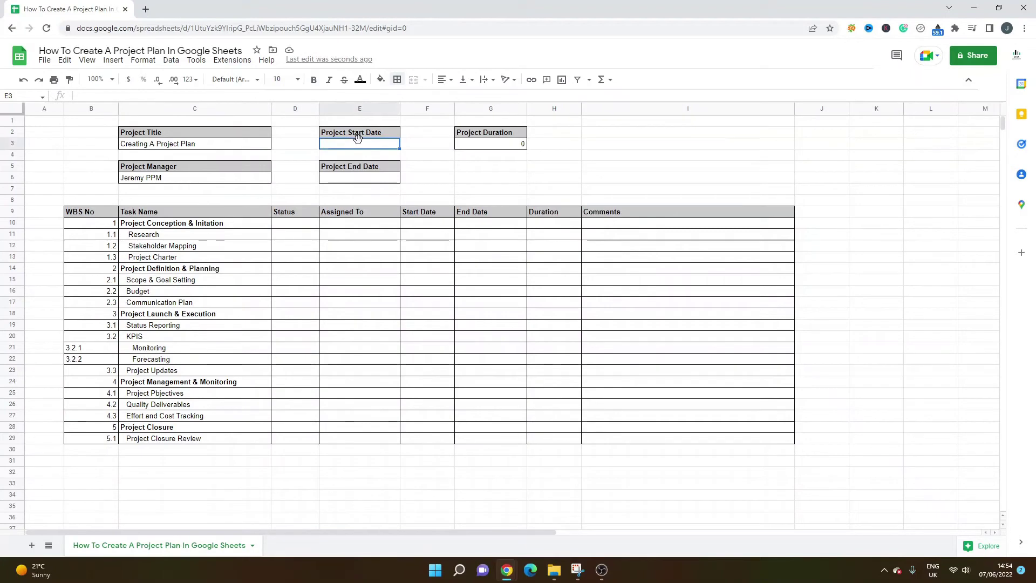
Set Project Start Date to =F10 and Project End Date to =G29
{"action": "type", "text": "="}
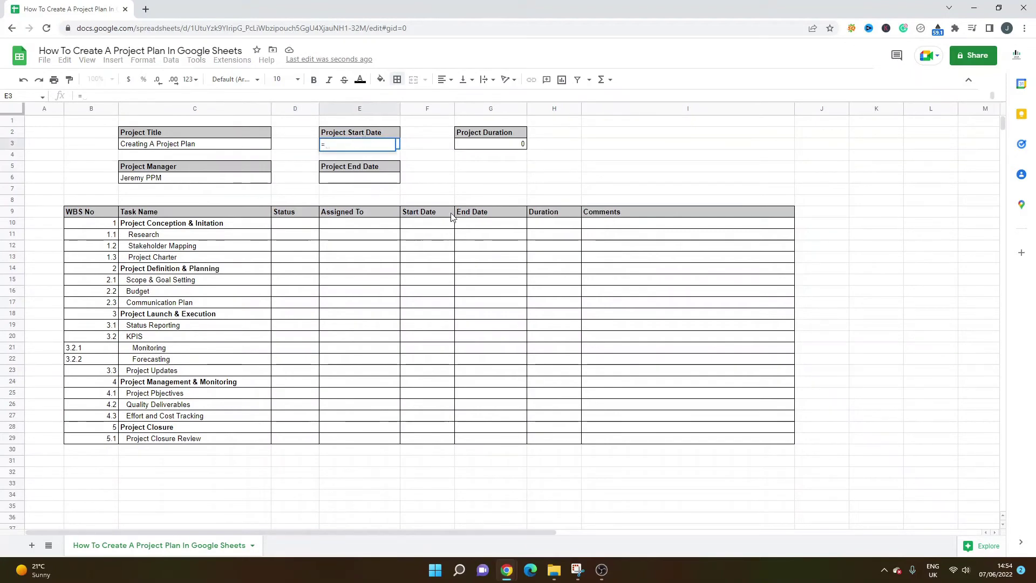
{"action": "left_click", "coordinate": [425, 226]}
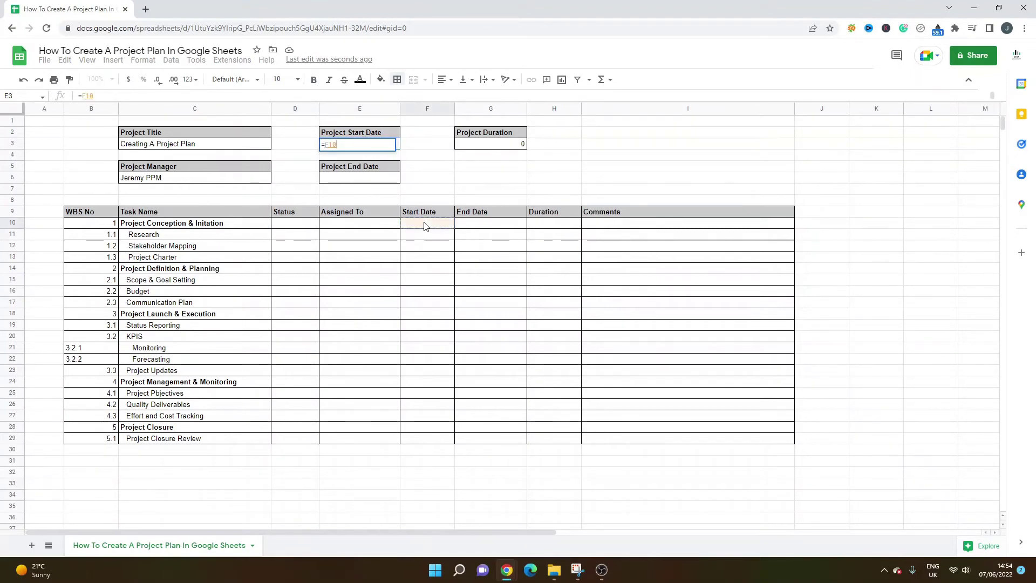
{"action": "key", "text": "Return"}
{"action": "left_click", "coordinate": [371, 178]}
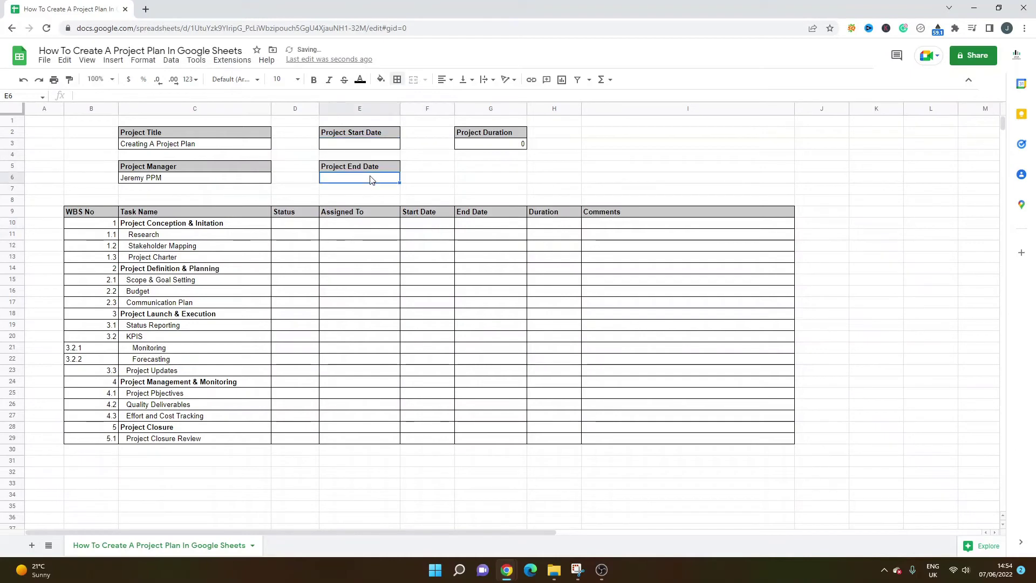
{"action": "type", "text": "="}
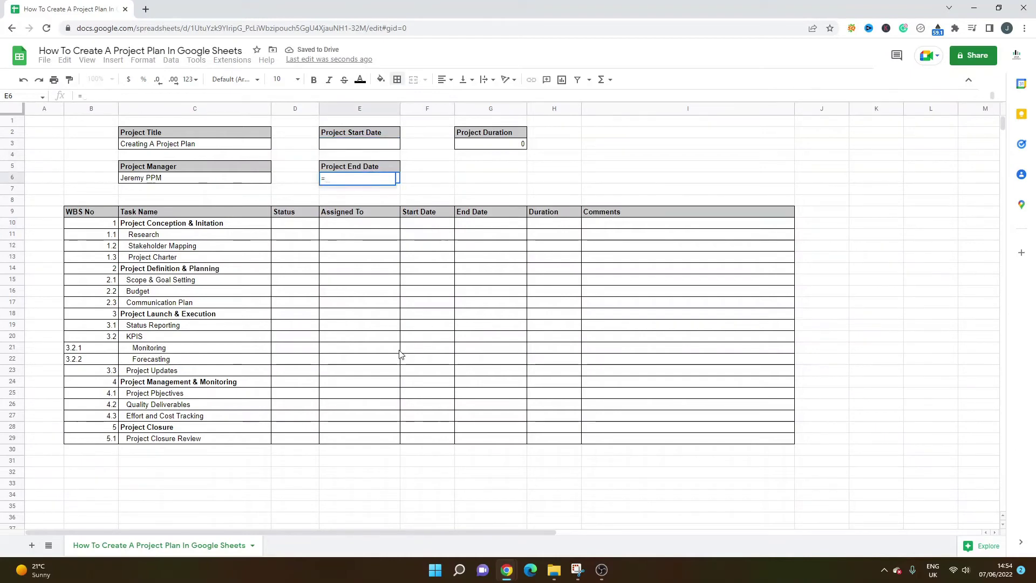
{"action": "left_click", "coordinate": [493, 439]}
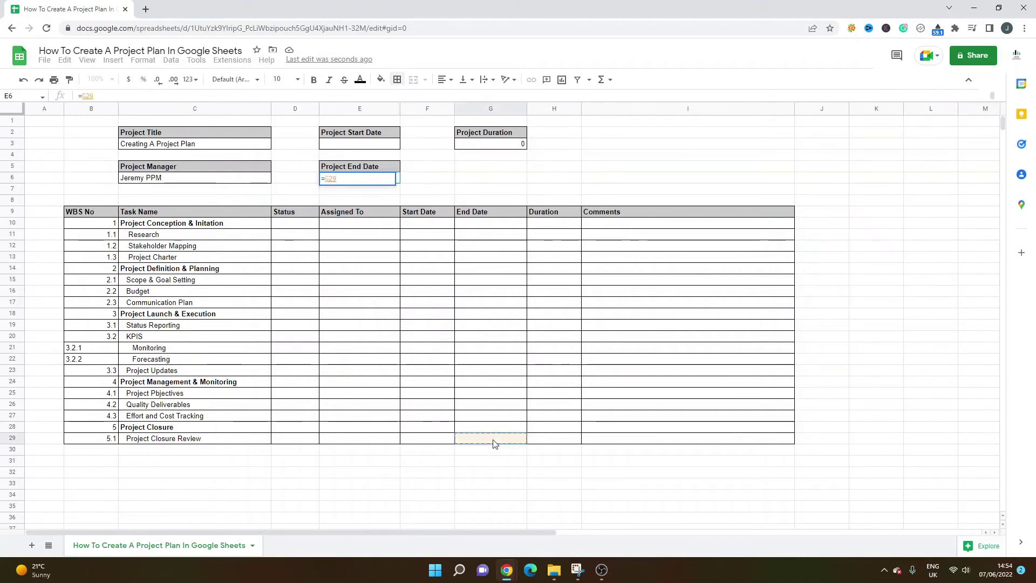
{"action": "key", "text": "Return"}
Review the Project Start Date formula and the task table cells
{"action": "left_click", "coordinate": [348, 144]}
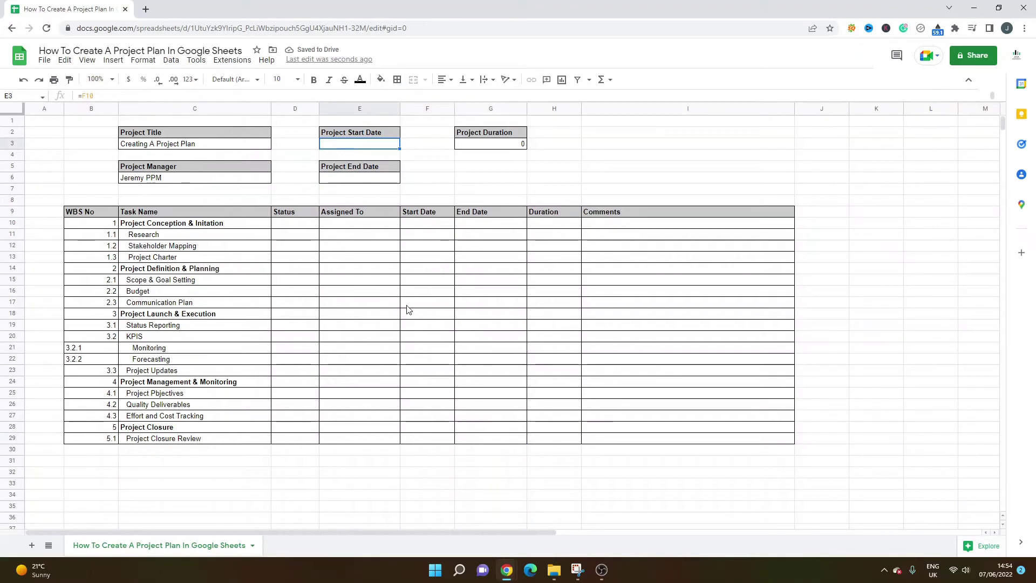
{"action": "left_click", "coordinate": [426, 439]}
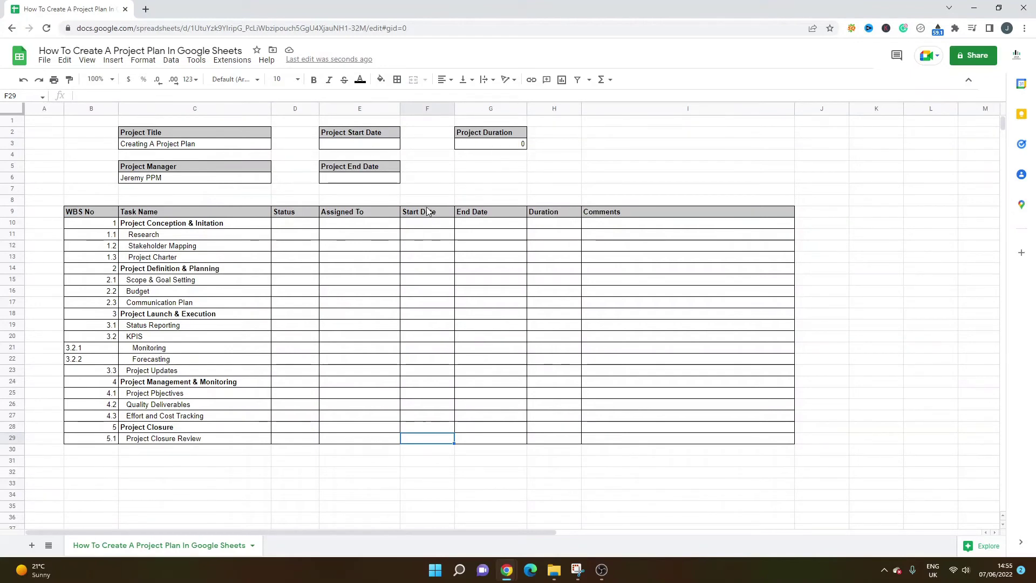
{"action": "left_click", "coordinate": [371, 226]}
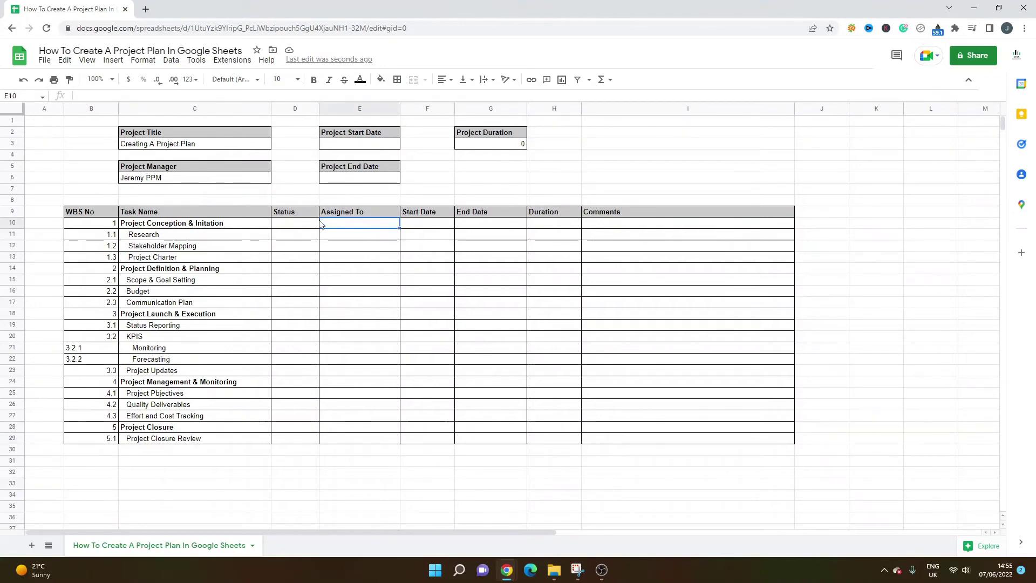
{"action": "left_click", "coordinate": [307, 219]}
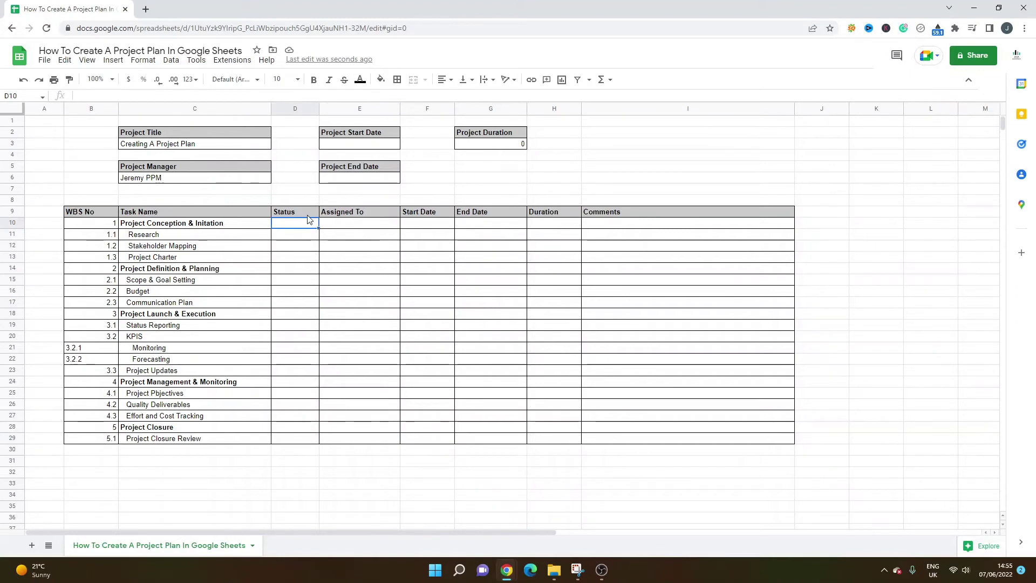
{"action": "left_click", "coordinate": [295, 471]}
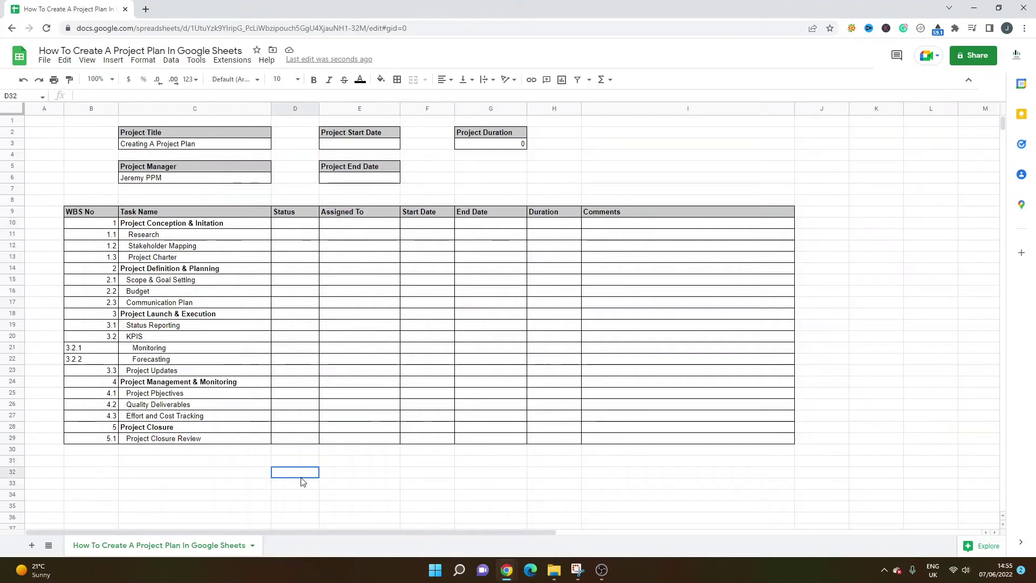
{"action": "left_click", "coordinate": [167, 133]}
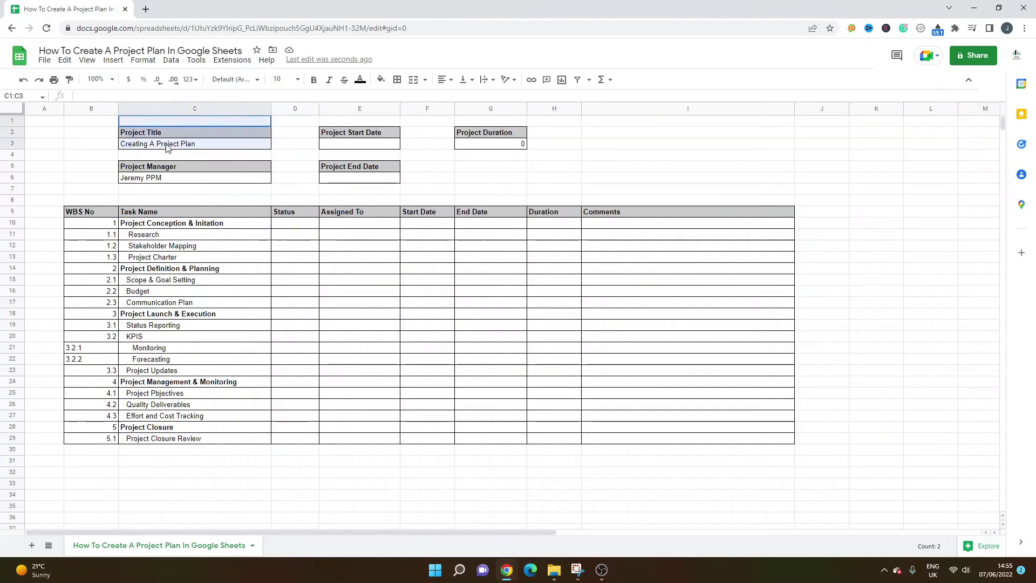
Copy the Project Title block C2:C3 to I2 and retitle it 'Status Key'
{"action": "left_click_drag", "start_coordinate": [171, 147], "coordinate": [171, 131]}
{"action": "key", "text": "ctrl+c"}
{"action": "left_click", "coordinate": [669, 132]}
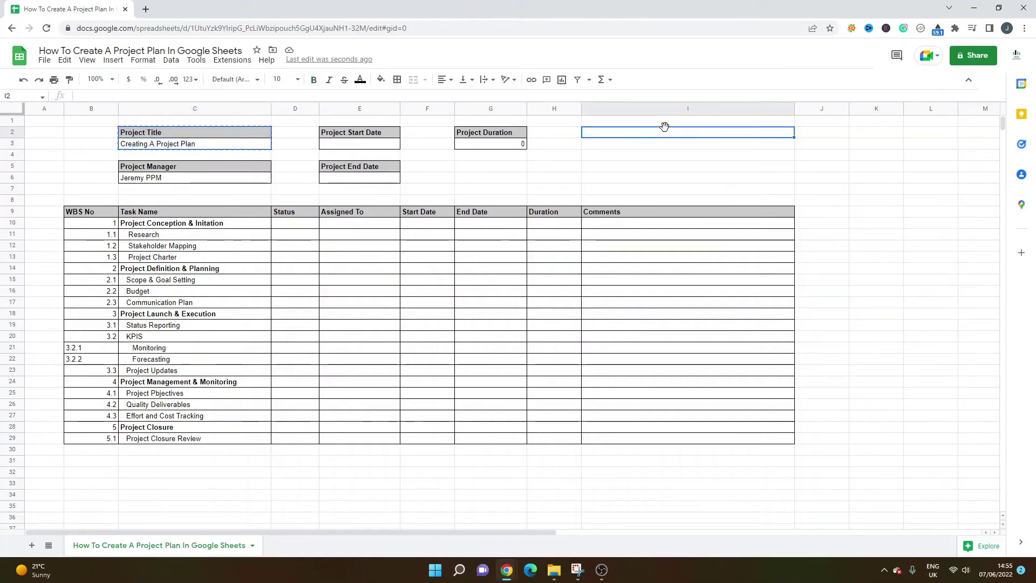
{"action": "key", "text": "ctrl+v"}
{"action": "triple_click", "coordinate": [619, 133]}
{"action": "type", "text": "St"}
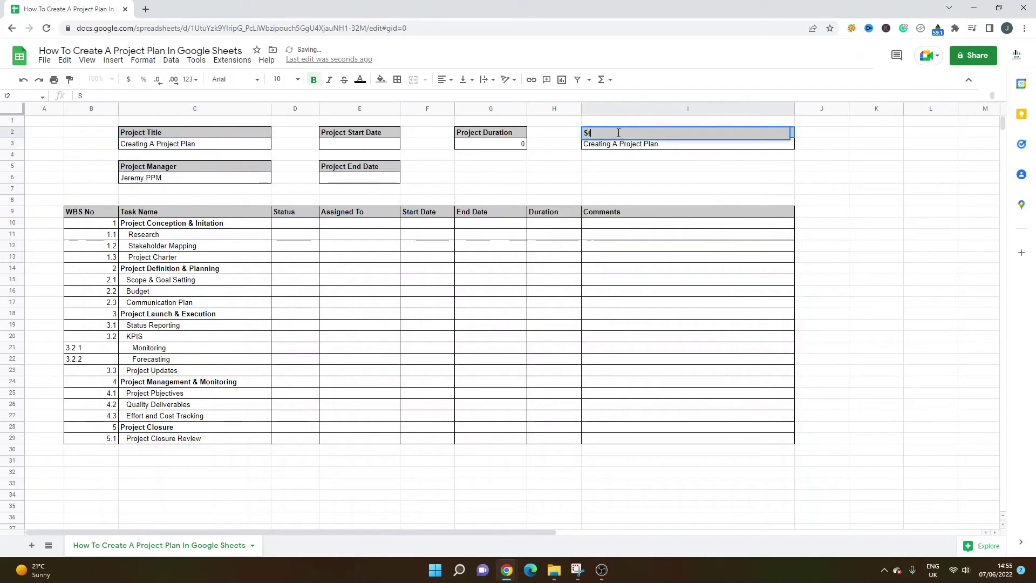
{"action": "type", "text": "atus Key"}
{"action": "key", "text": "Return"}
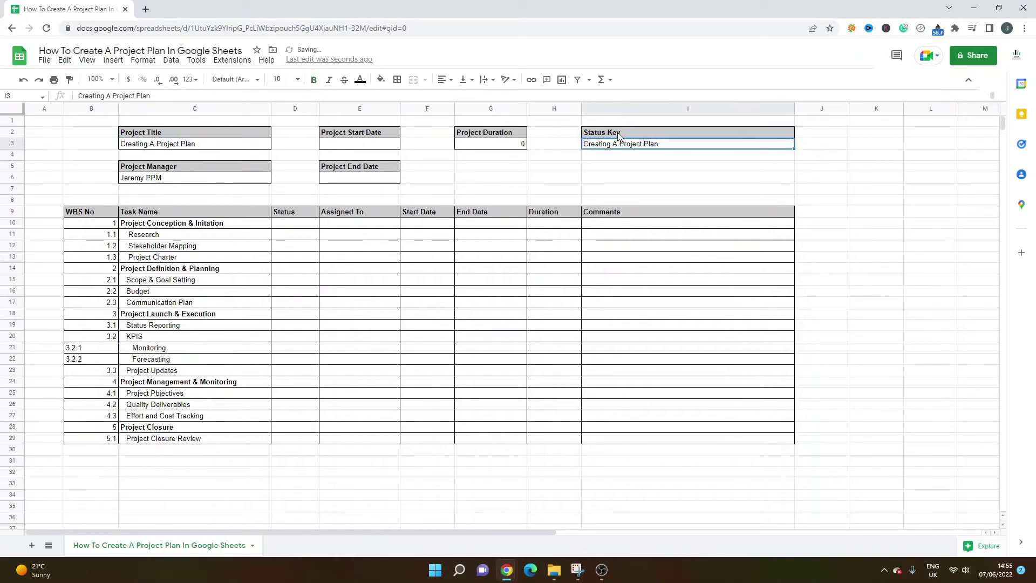
List Not Started, In Progress, Complete and On Hold under the Status Key heading
{"action": "type", "text": "Not"}
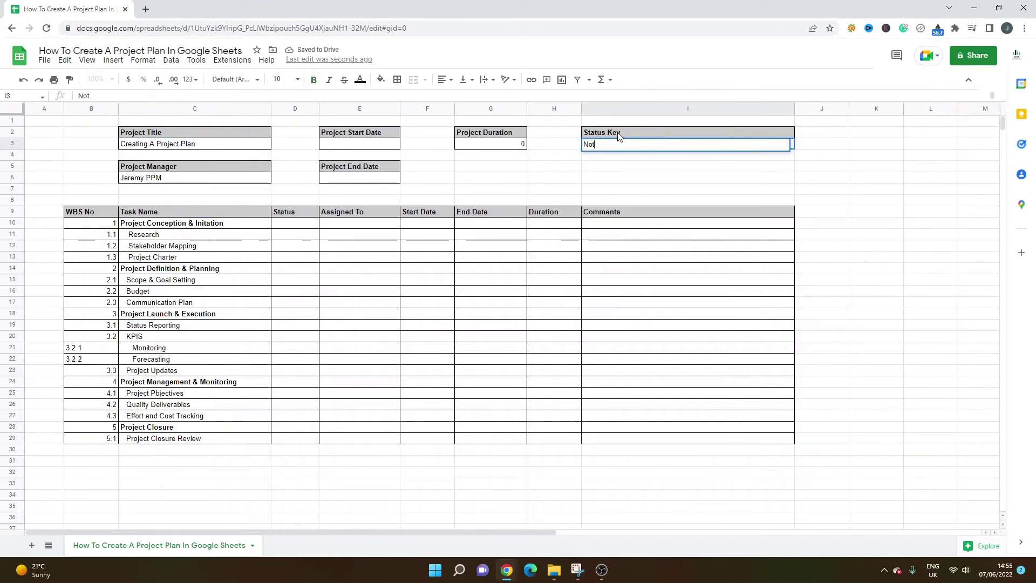
{"action": "type", "text": " Started"}
{"action": "key", "text": "Return"}
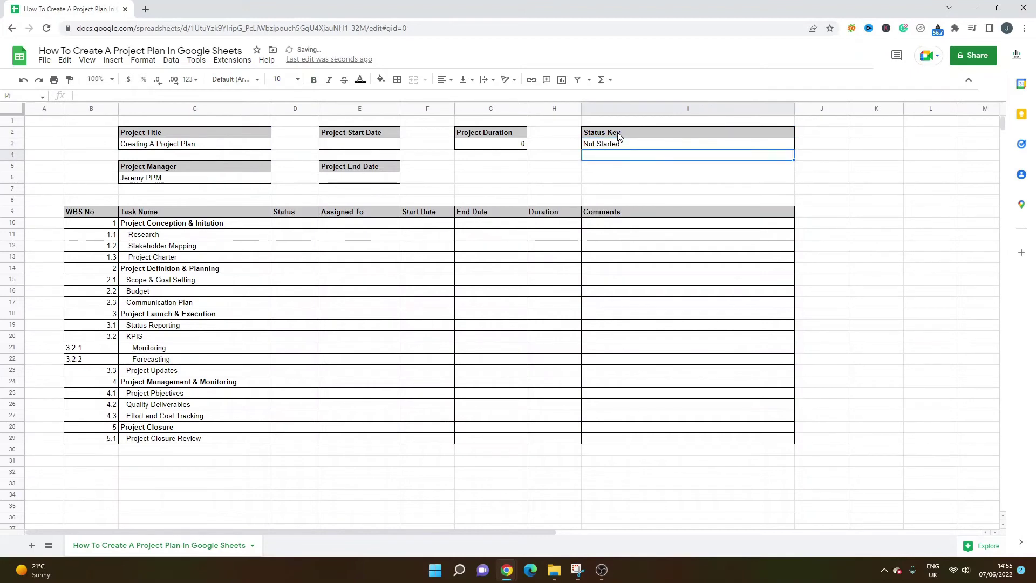
{"action": "type", "text": "In Progress"}
{"action": "key", "text": "Return"}
{"action": "type", "text": "Complete"}
{"action": "key", "text": "Return"}
{"action": "type", "text": "On"}
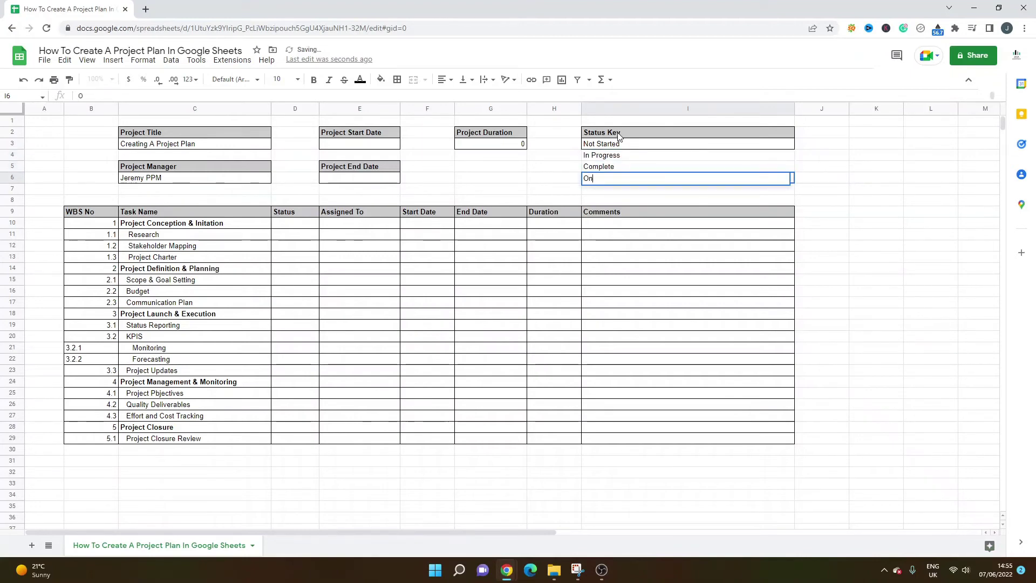
{"action": "type", "text": " Hold"}
{"action": "key", "text": "Return"}
Apply All borders to the Status Key block I2:I6
{"action": "left_click_drag", "start_coordinate": [619, 136], "coordinate": [621, 179]}
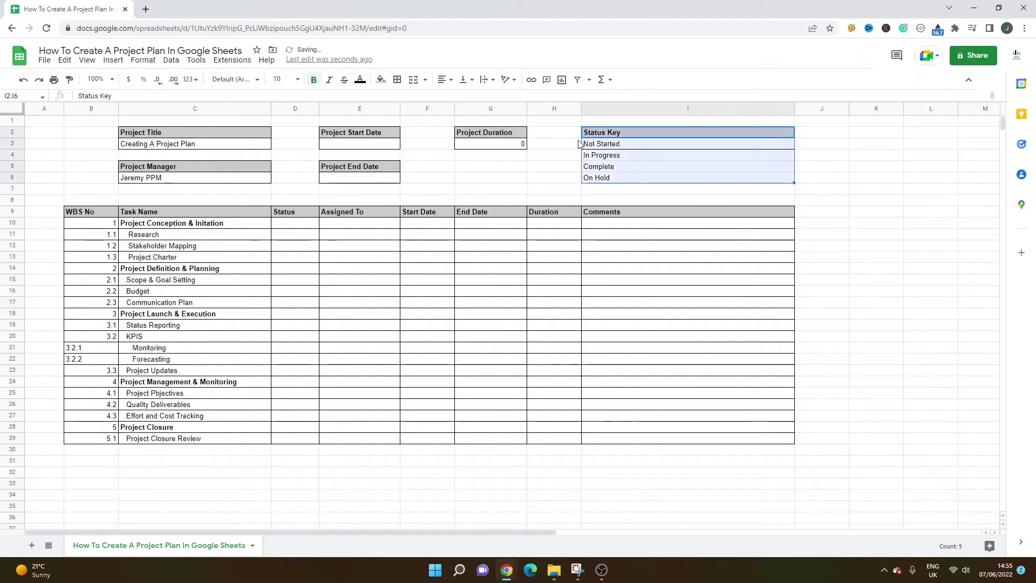
{"action": "left_click", "coordinate": [397, 80]}
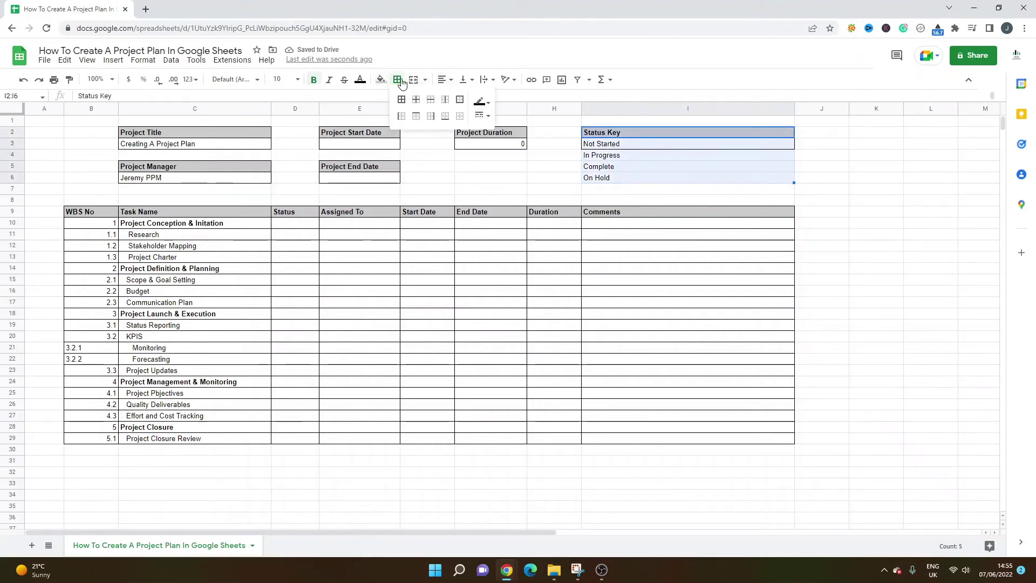
{"action": "left_click", "coordinate": [402, 99]}
{"action": "left_click", "coordinate": [749, 158]}
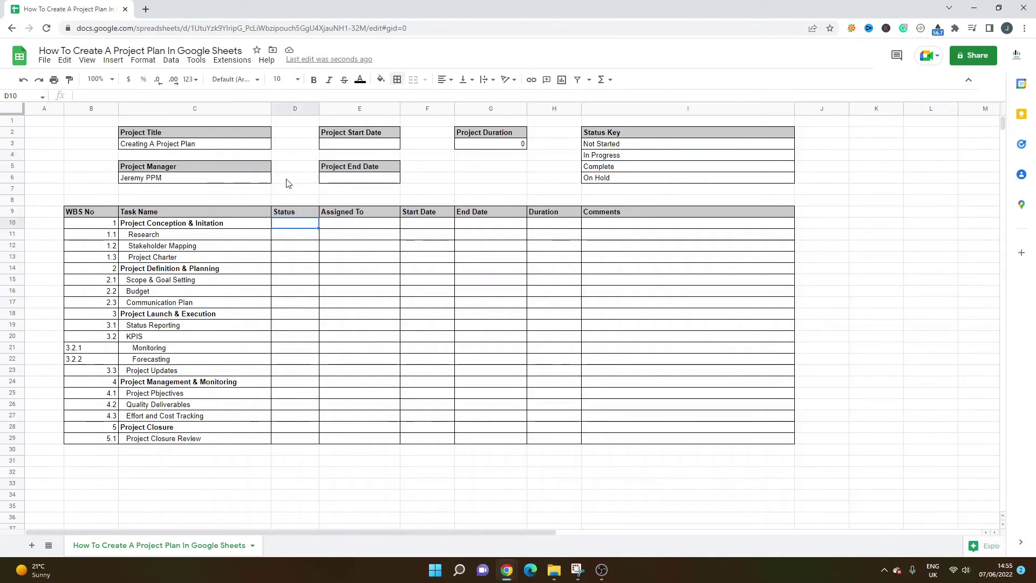
Add a column D dropdown validation from range I3:I6, then test it in D10
{"action": "left_click_drag", "start_coordinate": [286, 223], "coordinate": [300, 416]}
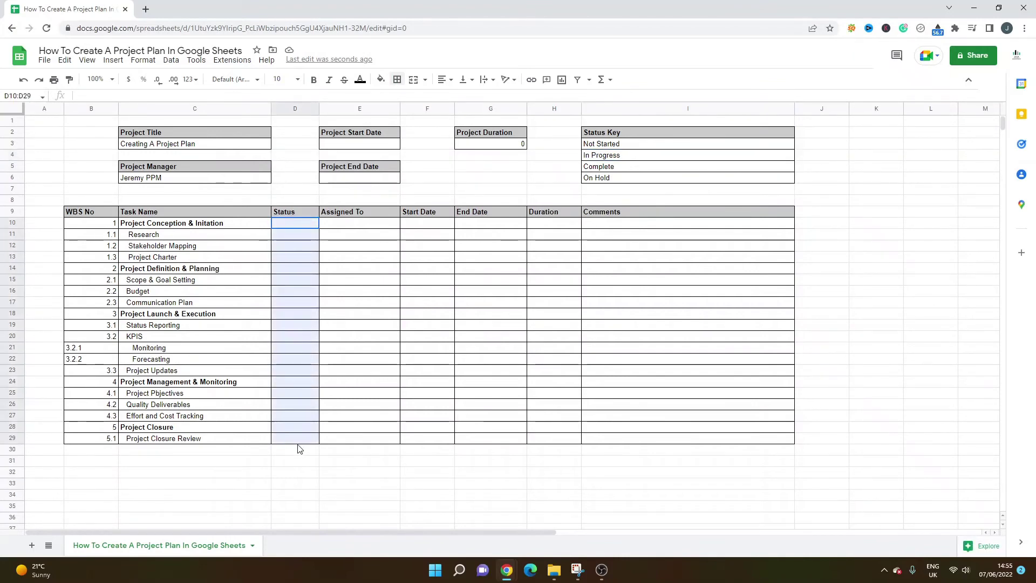
{"action": "left_click", "coordinate": [289, 106]}
{"action": "right_click", "coordinate": [289, 105]}
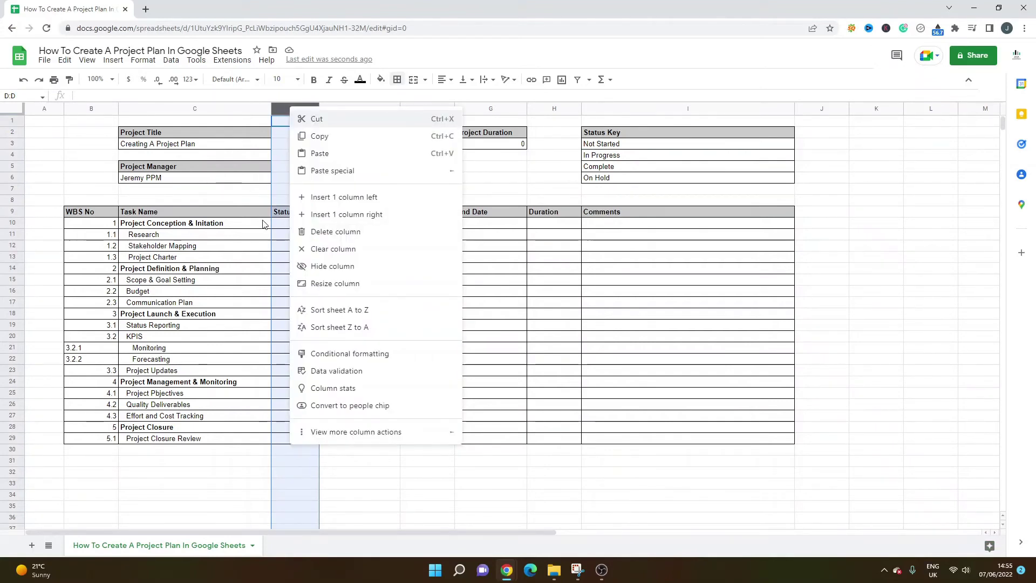
{"action": "left_click", "coordinate": [285, 223]}
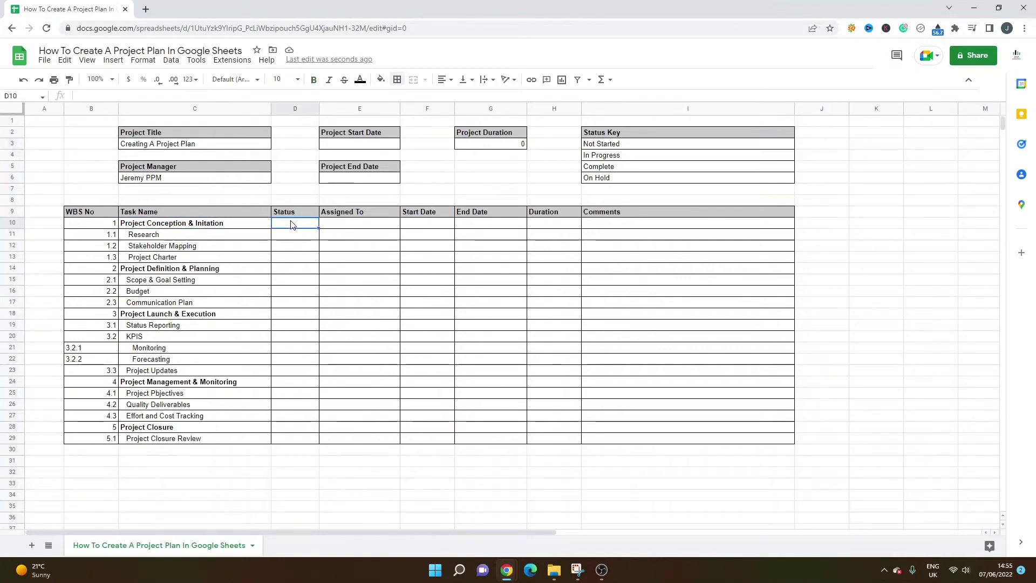
{"action": "left_click", "coordinate": [290, 105]}
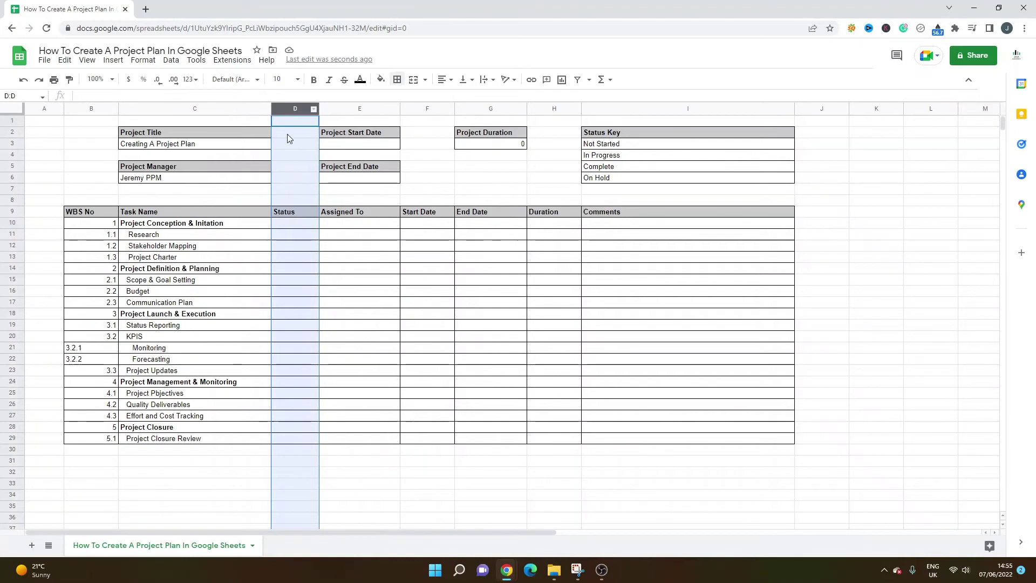
{"action": "right_click", "coordinate": [292, 112]}
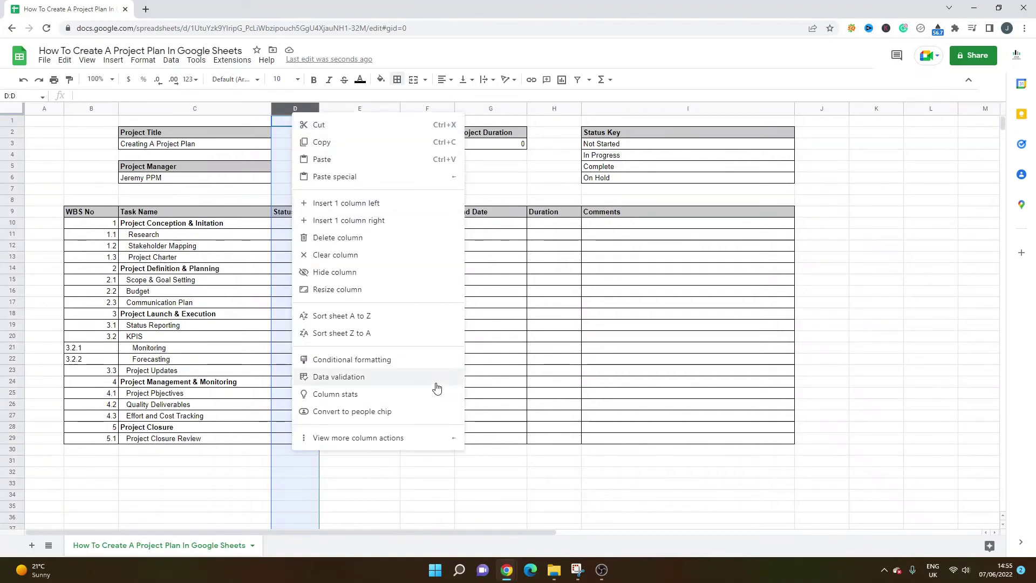
{"action": "left_click", "coordinate": [405, 378]}
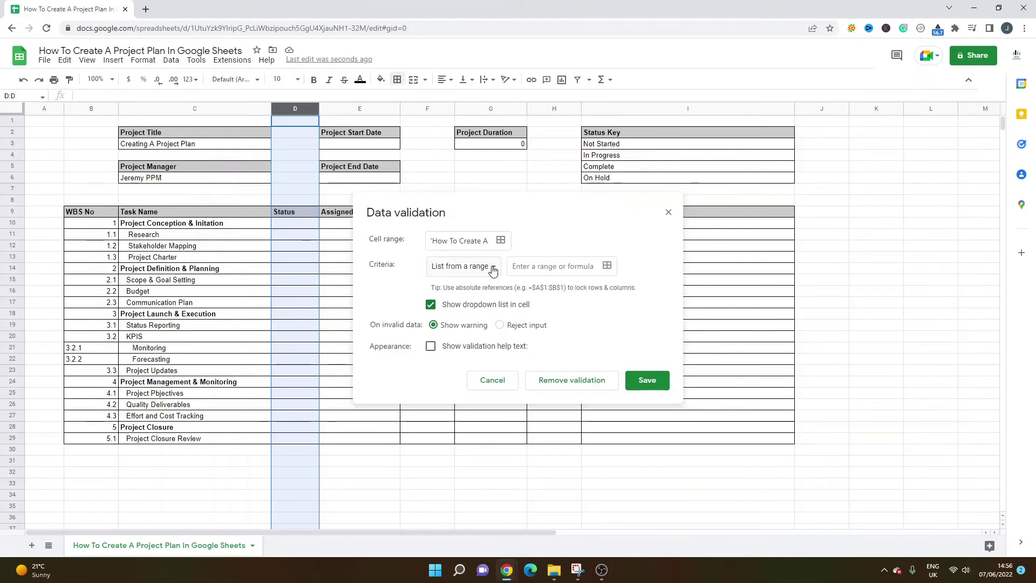
{"action": "left_click", "coordinate": [607, 266]}
{"action": "left_click_drag", "start_coordinate": [608, 149], "coordinate": [614, 180]}
{"action": "left_click", "coordinate": [513, 283]}
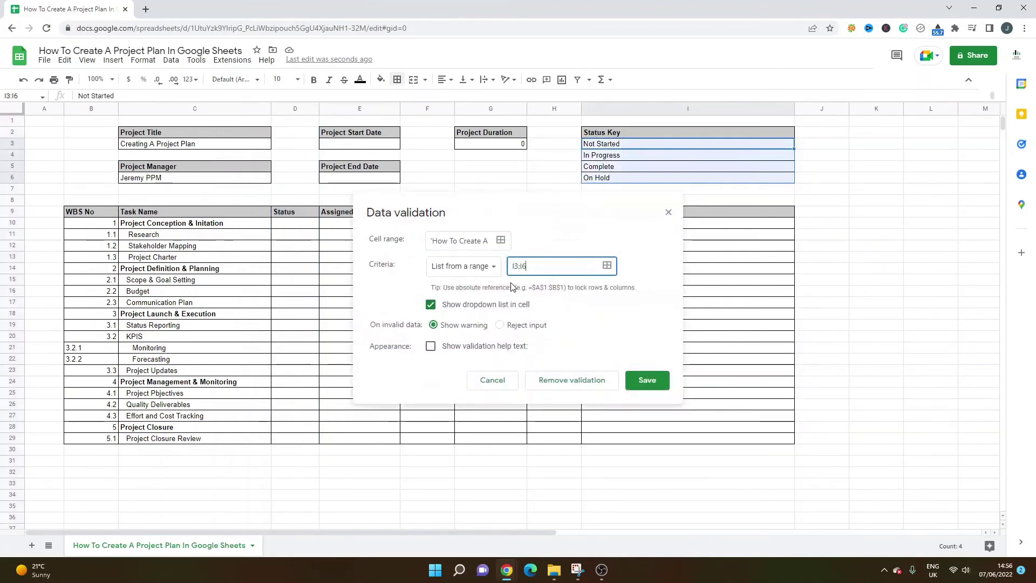
{"action": "left_click", "coordinate": [647, 380]}
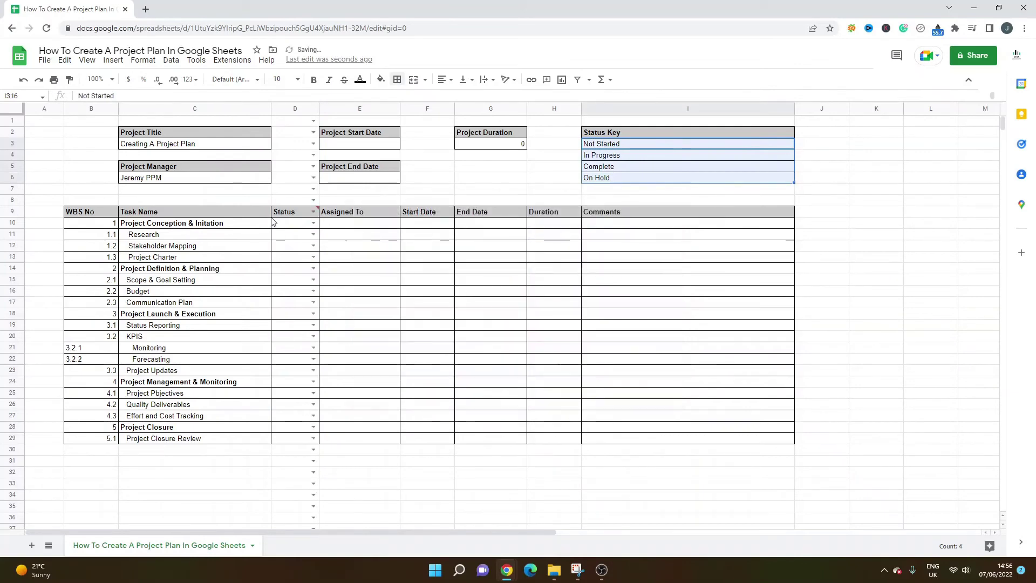
{"action": "left_click", "coordinate": [312, 224]}
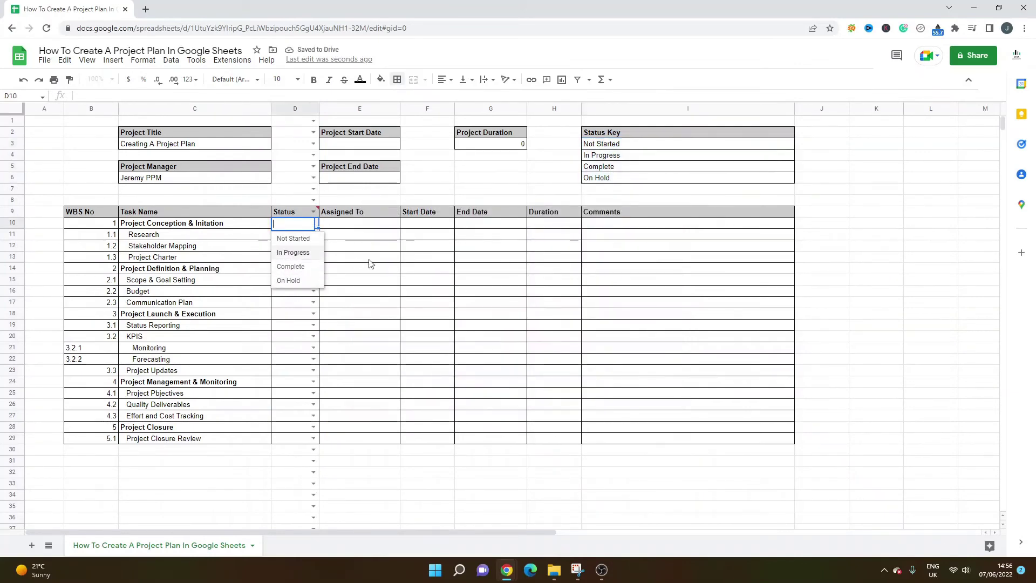
Close the test dropdown and inspect the Status cells from D10 down
{"action": "left_click", "coordinate": [307, 238]}
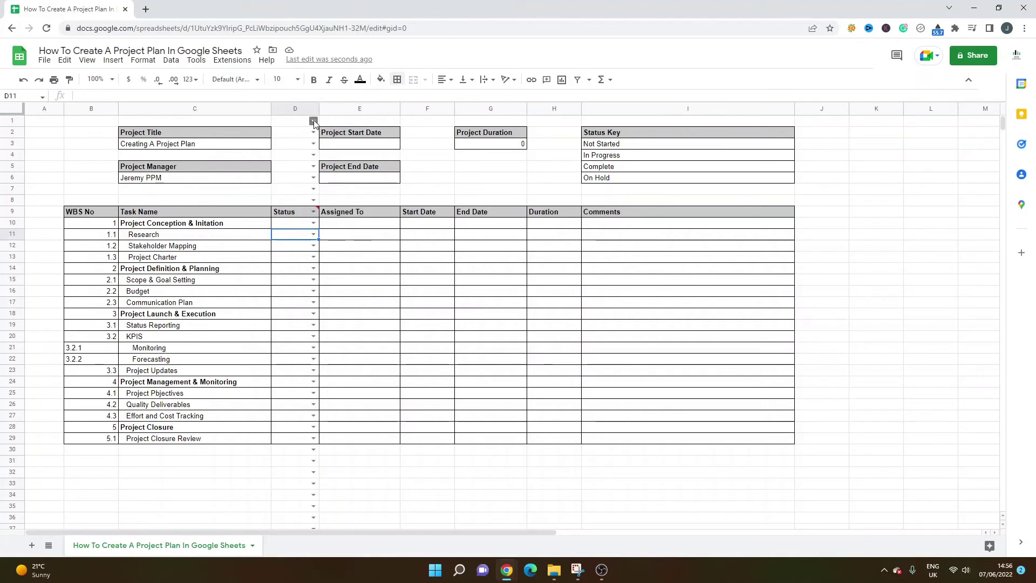
{"action": "left_click_drag", "start_coordinate": [291, 223], "coordinate": [287, 437]}
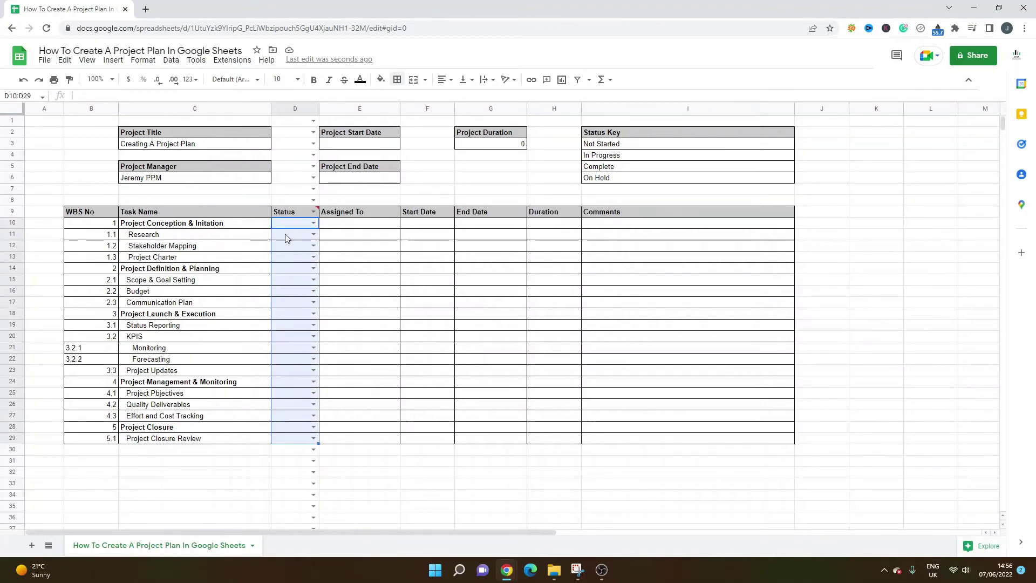
{"action": "right_click", "coordinate": [288, 222]}
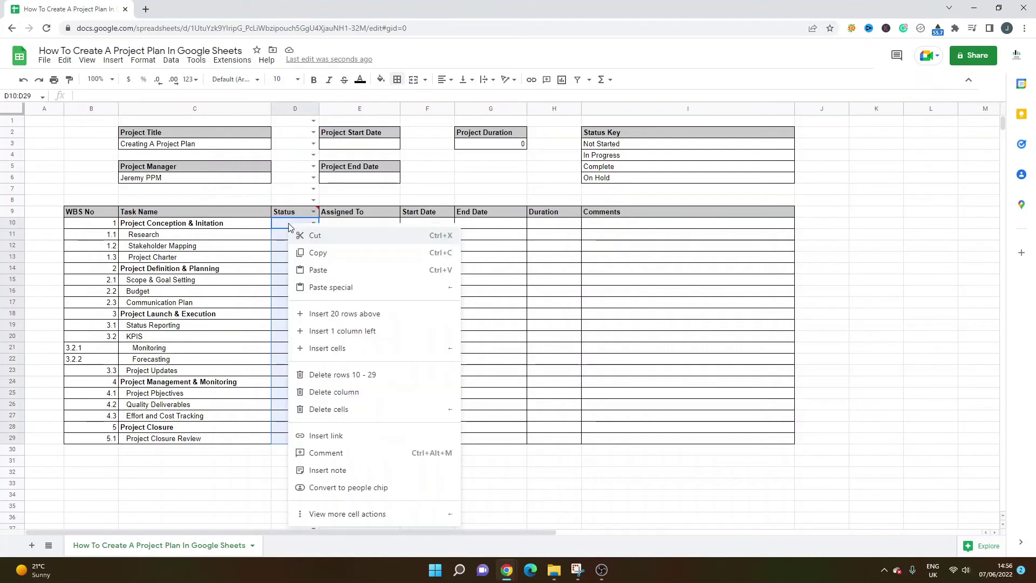
{"action": "left_click", "coordinate": [290, 226]}
{"action": "left_click", "coordinate": [290, 110]}
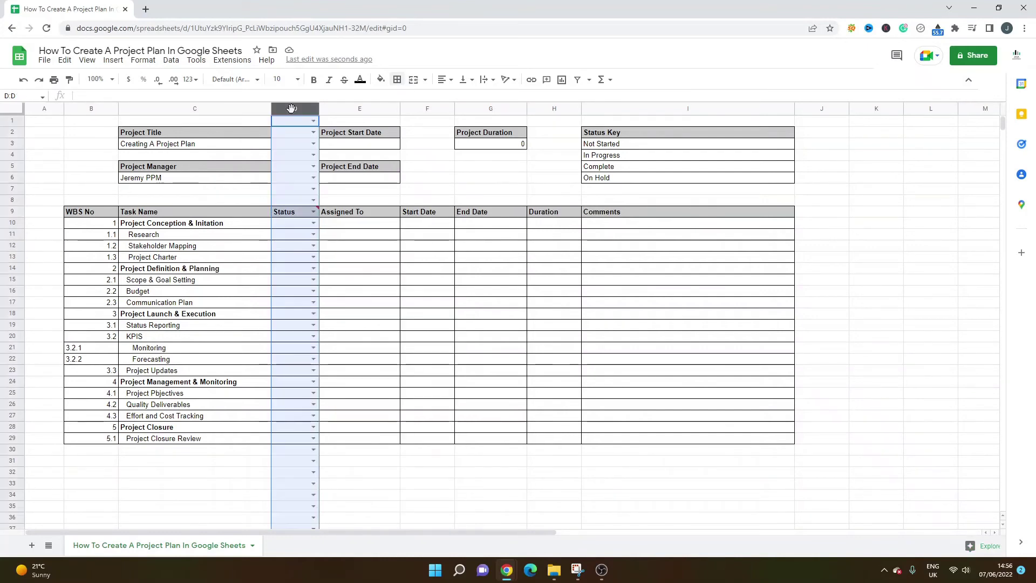
{"action": "left_click_drag", "start_coordinate": [287, 224], "coordinate": [289, 303]}
{"action": "left_click", "coordinate": [290, 169]}
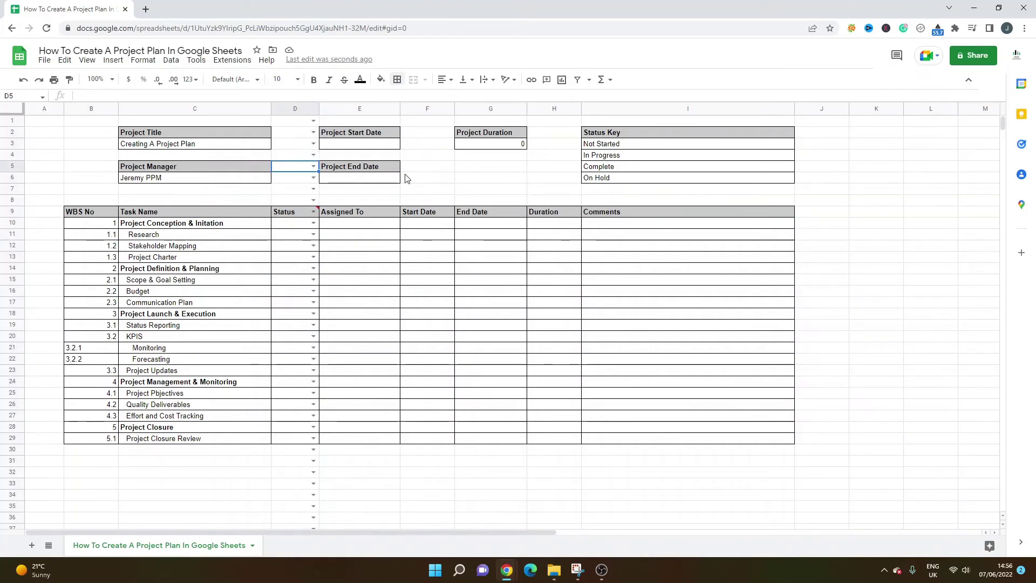
{"action": "left_click", "coordinate": [346, 227]}
{"action": "double_click", "coordinate": [306, 224]}
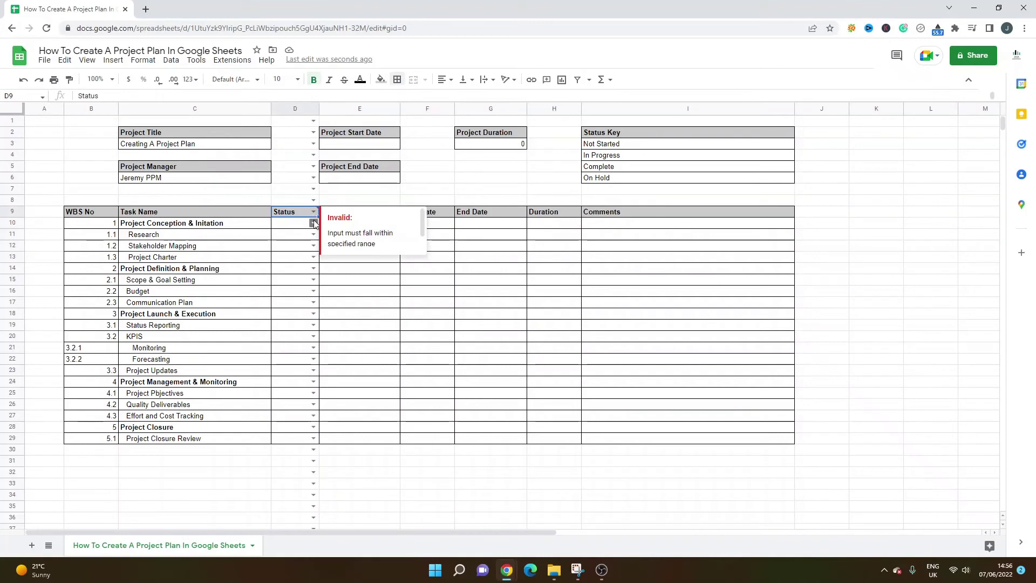
Remove the data validation from column D and select Status cells D10:D29
{"action": "left_click", "coordinate": [296, 108]}
{"action": "right_click", "coordinate": [296, 109]}
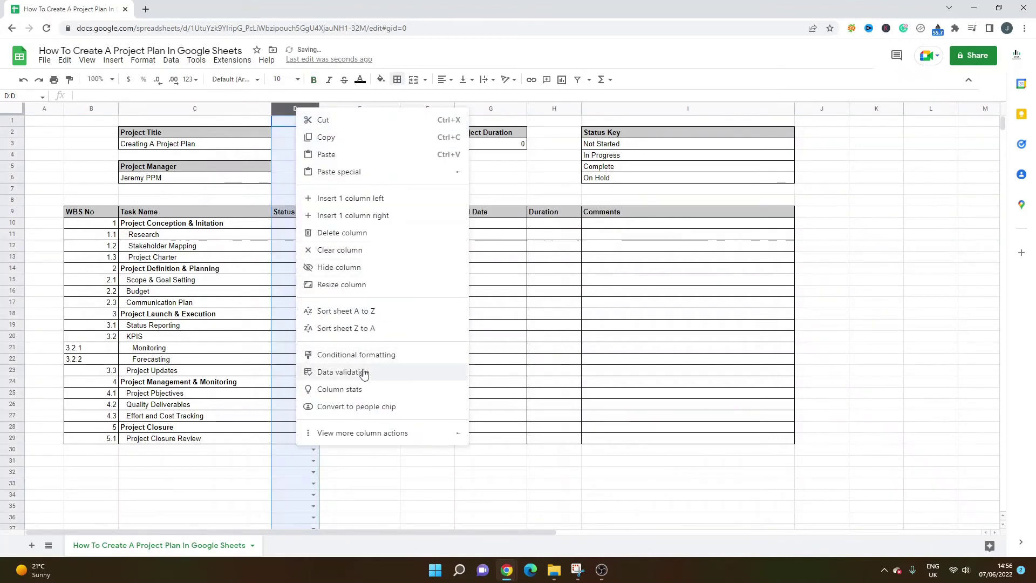
{"action": "left_click", "coordinate": [360, 372]}
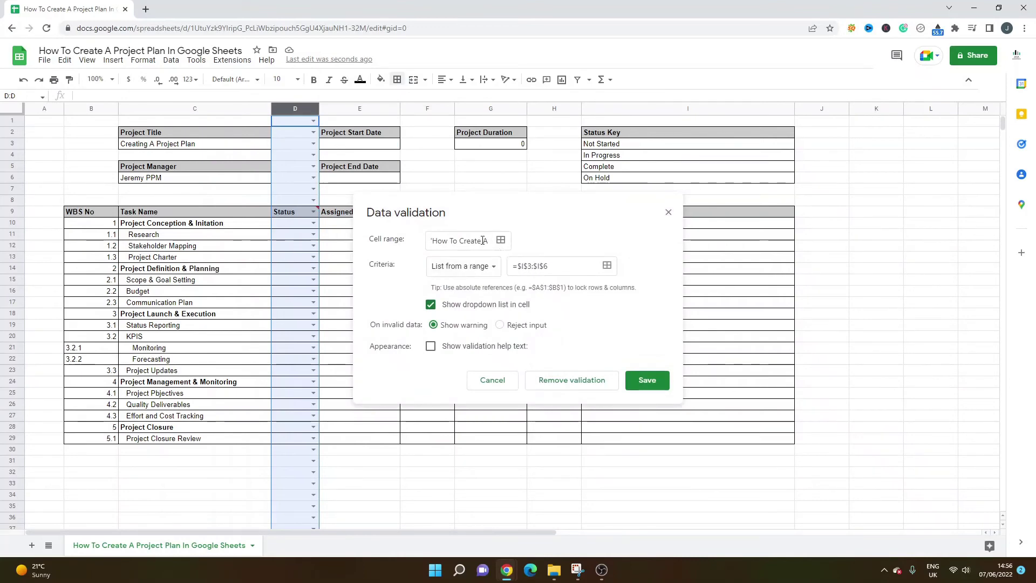
{"action": "left_click", "coordinate": [573, 380]}
{"action": "left_click", "coordinate": [305, 188]}
{"action": "left_click_drag", "start_coordinate": [308, 222], "coordinate": [306, 439]}
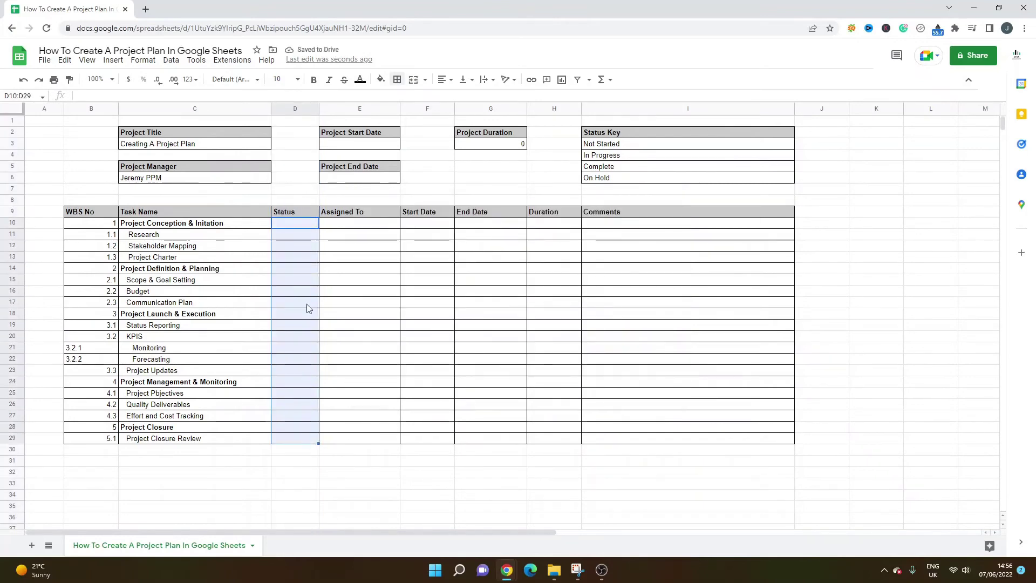
{"action": "right_click", "coordinate": [297, 226]}
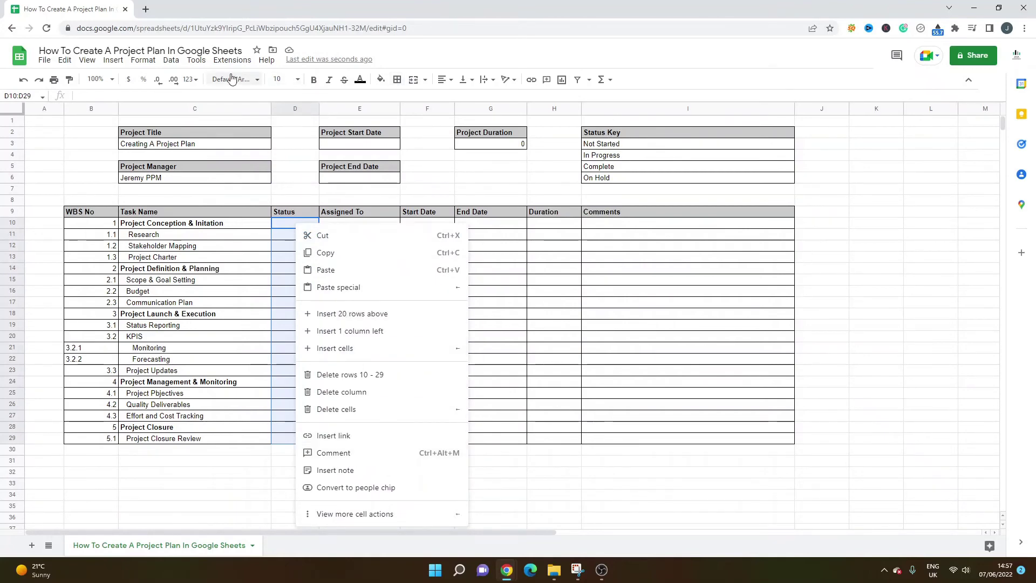
Add a dropdown rule to D10:D29 listing Not Started, In Progress, Complete, On Hold
{"action": "left_click", "coordinate": [301, 171]}
{"action": "left_click_drag", "start_coordinate": [289, 224], "coordinate": [302, 438]}
{"action": "right_click", "coordinate": [300, 337]}
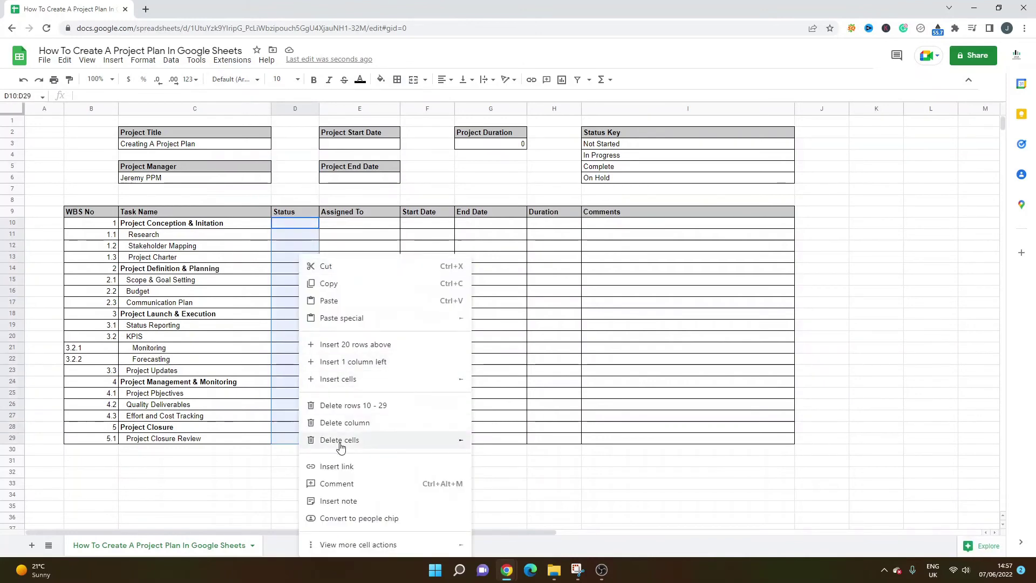
{"action": "scroll", "coordinate": [485, 313], "scroll_direction": "down", "scroll_amount": 2}
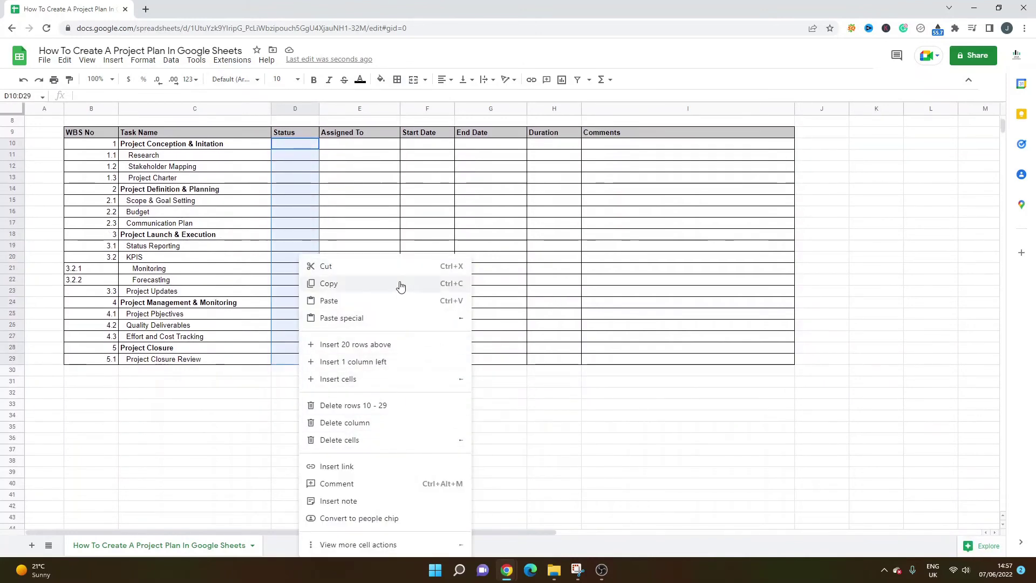
{"action": "scroll", "coordinate": [398, 285], "scroll_direction": "up", "scroll_amount": 1}
{"action": "left_click", "coordinate": [171, 59]}
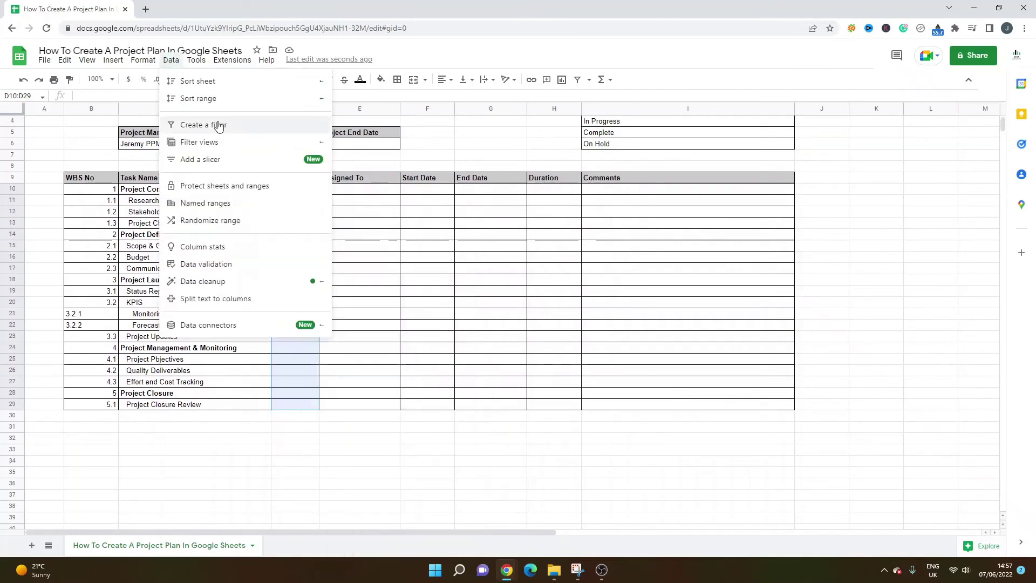
{"action": "left_click", "coordinate": [242, 264]}
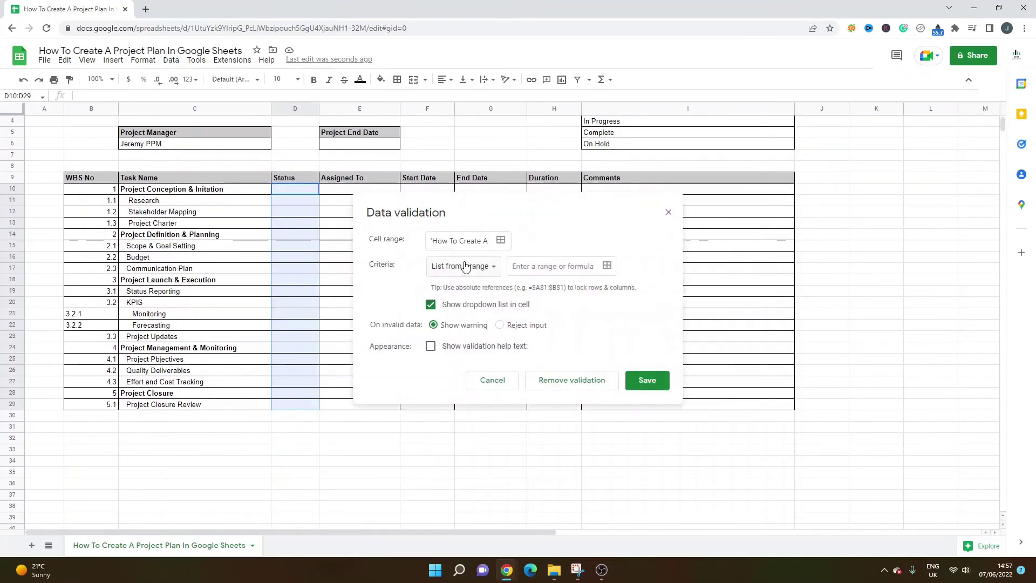
{"action": "left_click", "coordinate": [491, 273]}
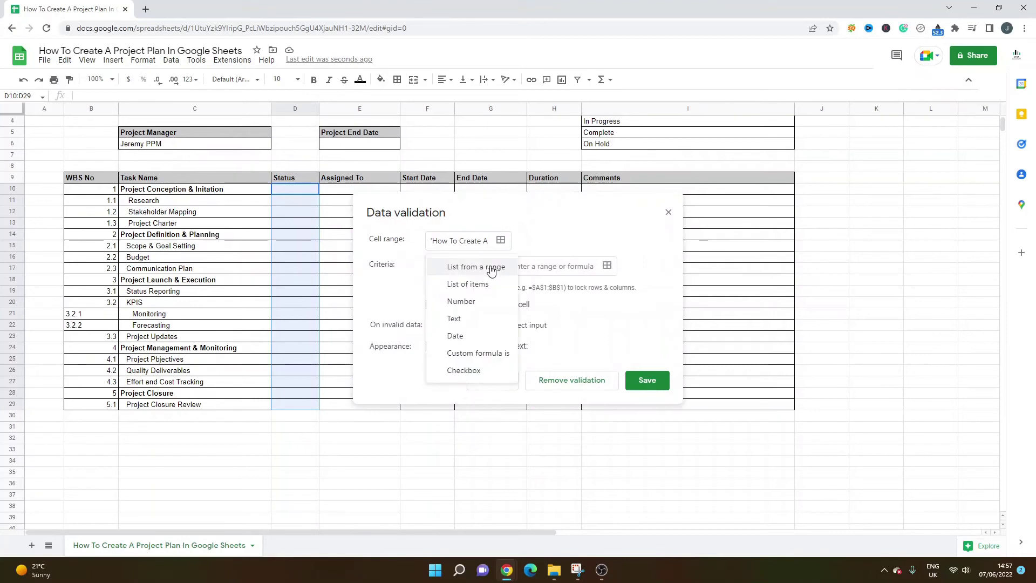
{"action": "left_click", "coordinate": [468, 284]}
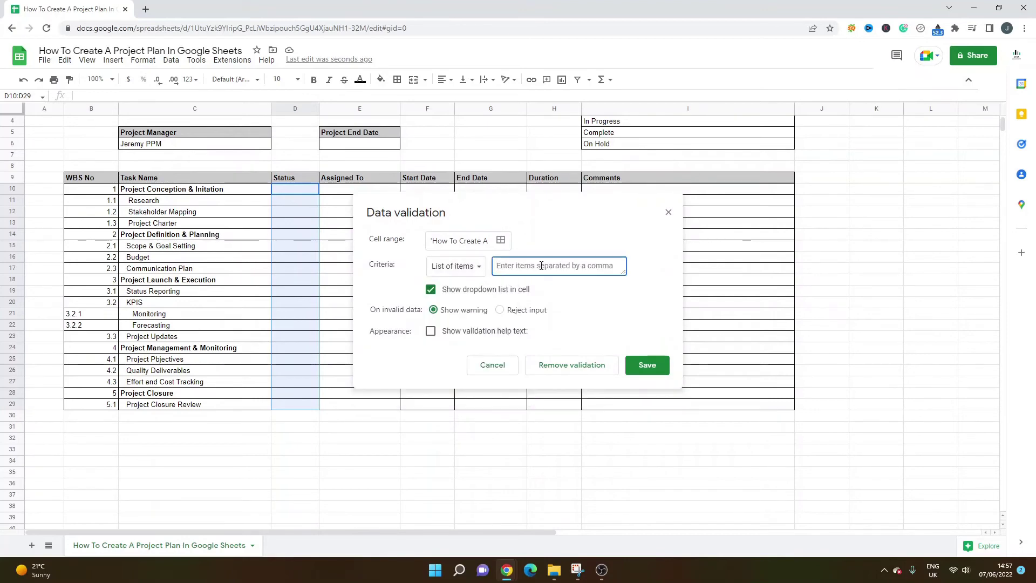
{"action": "type", "text": "In Progress,"}
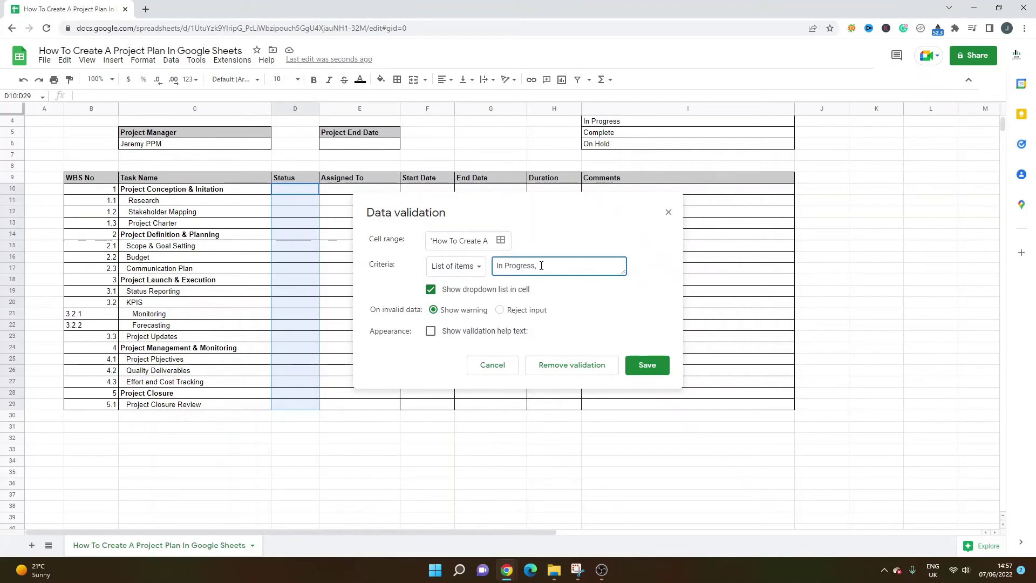
{"action": "key", "text": "BackSpace"}
{"action": "key", "text": "BackSpace"}
{"action": "key", "text": "BackSpace"}
{"action": "key", "text": "BackSpace"}
{"action": "key", "text": "BackSpace"}
{"action": "key", "text": "BackSpace"}
{"action": "key", "text": "BackSpace"}
{"action": "type", "text": "Not Started, In Progress, Complete, On Hold"}
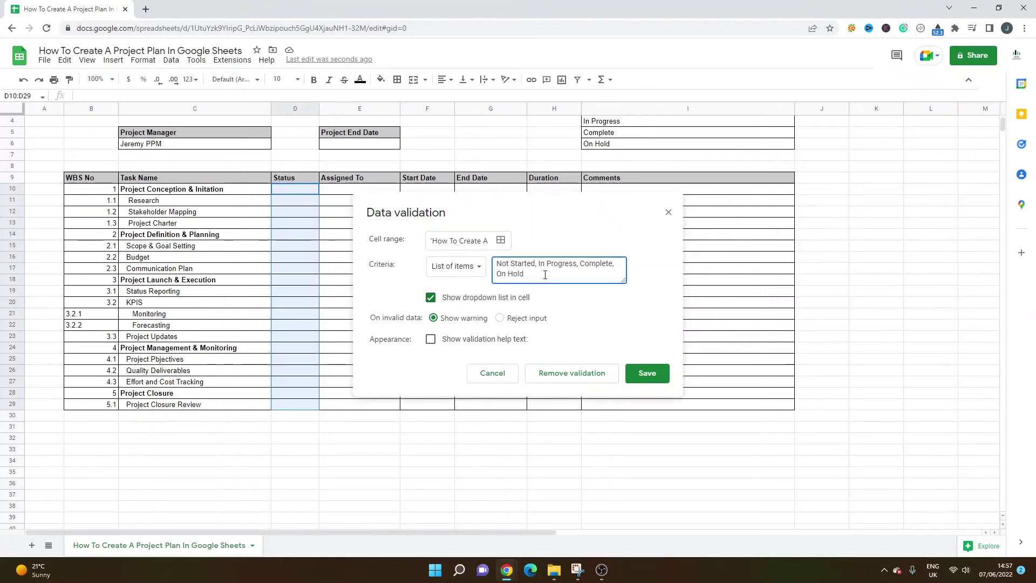
{"action": "left_click", "coordinate": [645, 374]}
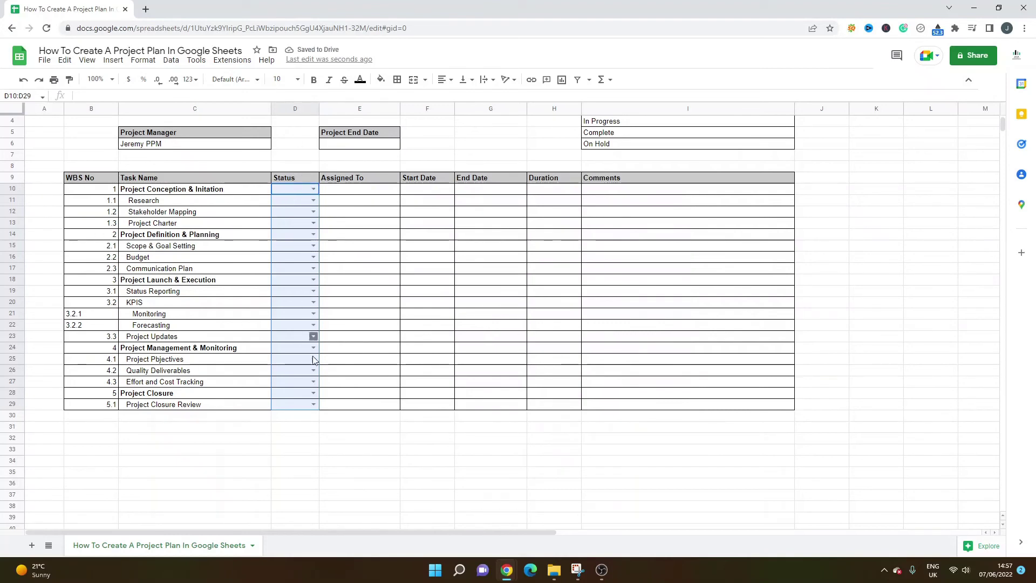
Set D10:D29 to Not Started and widen the Status column
{"action": "left_click", "coordinate": [305, 190]}
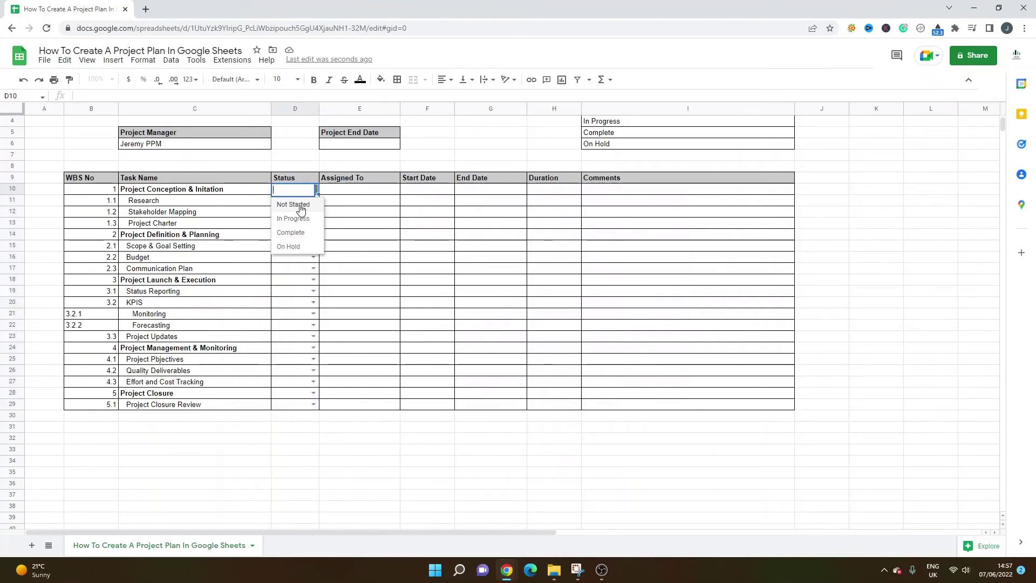
{"action": "left_click", "coordinate": [301, 204]}
{"action": "left_click_drag", "start_coordinate": [319, 194], "coordinate": [322, 403]}
{"action": "left_click", "coordinate": [294, 223]}
{"action": "left_click_drag", "start_coordinate": [319, 108], "coordinate": [335, 109]}
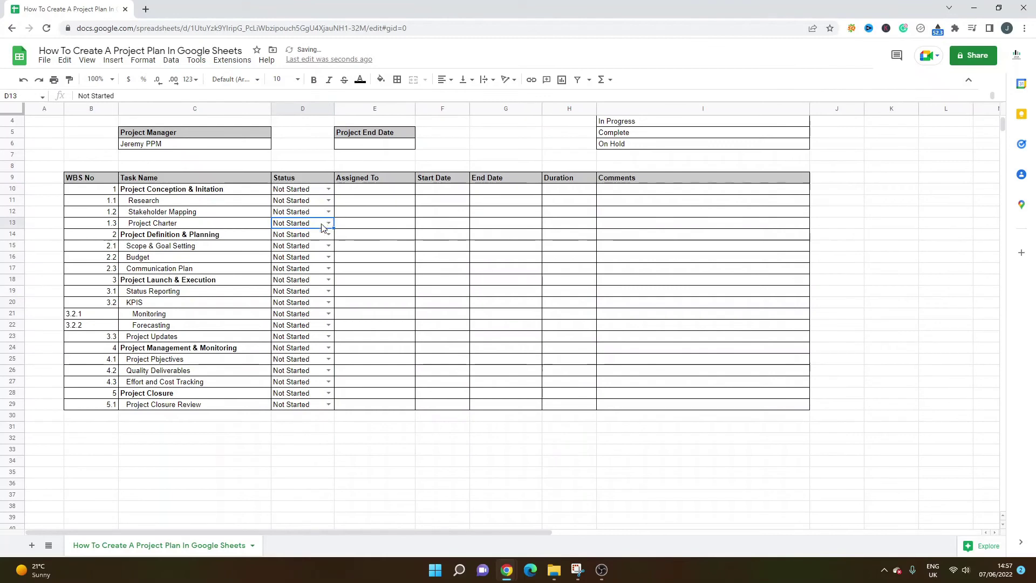
Mark tasks 1 through 1.3 (D10:D13) as Complete
{"action": "left_click", "coordinate": [327, 190]}
{"action": "left_click", "coordinate": [305, 234]}
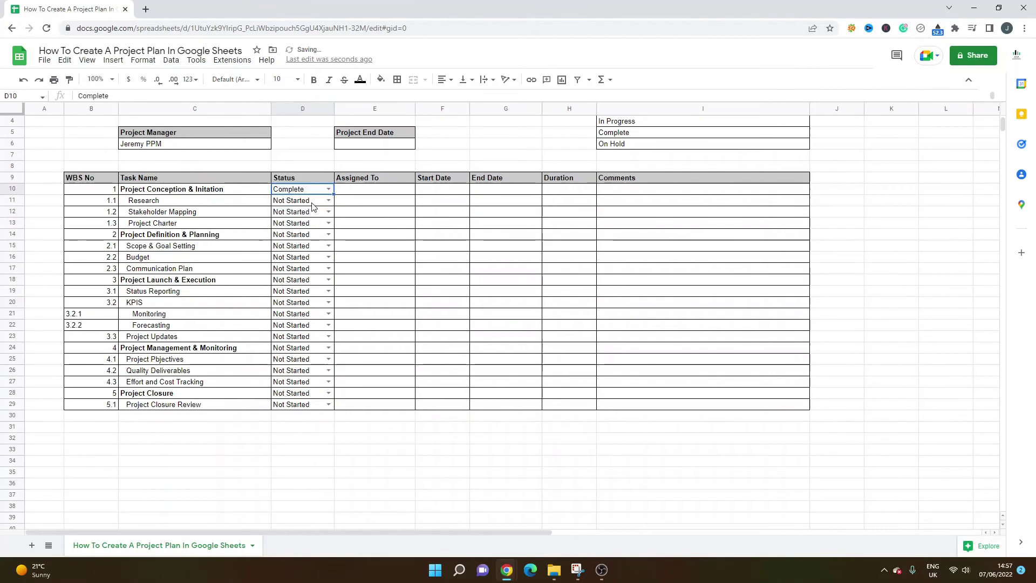
{"action": "left_click", "coordinate": [328, 198]}
{"action": "left_click", "coordinate": [315, 229]}
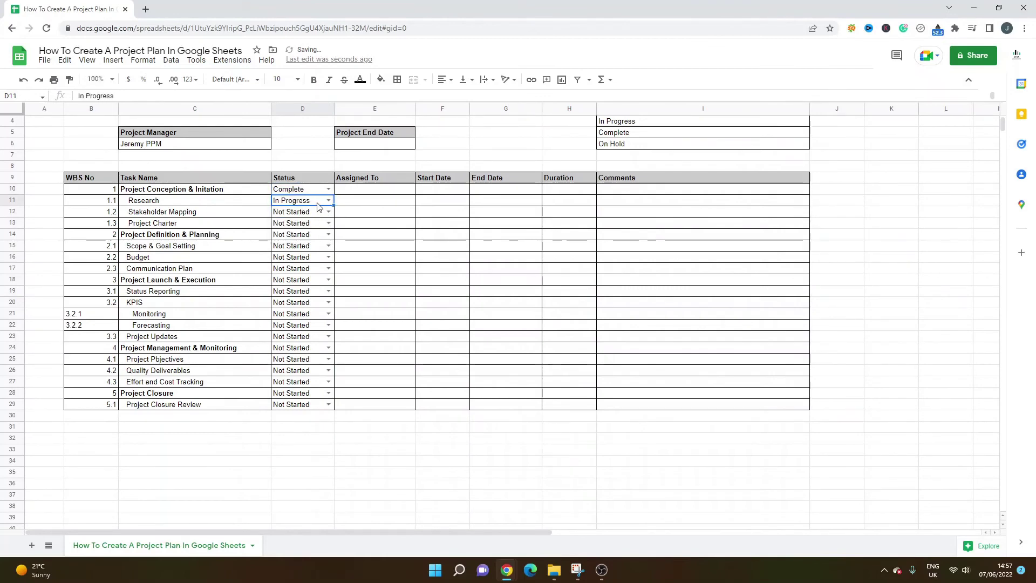
{"action": "left_click", "coordinate": [328, 201]}
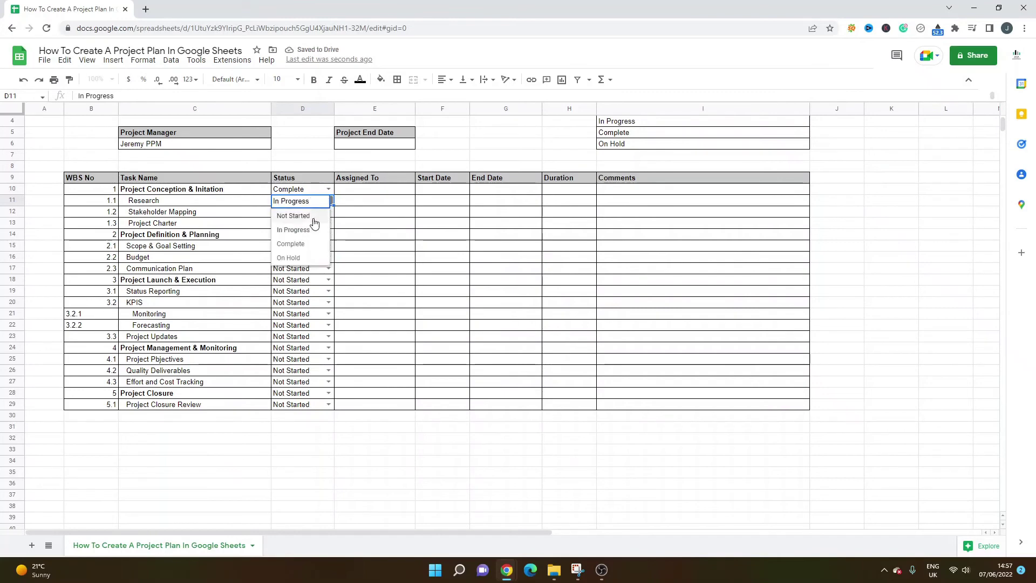
{"action": "left_click", "coordinate": [309, 246]}
{"action": "left_click_drag", "start_coordinate": [333, 205], "coordinate": [333, 229]}
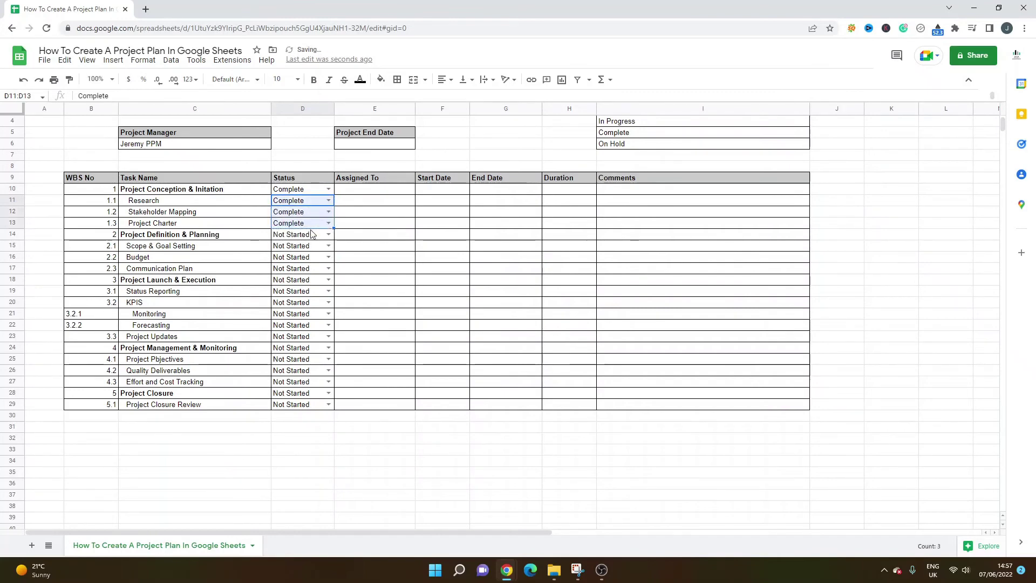
Mark tasks 2, 2.1 and 2.2 (D14:D16) as In Progress
{"action": "left_click", "coordinate": [311, 234]}
{"action": "left_click", "coordinate": [312, 234]}
{"action": "left_click", "coordinate": [310, 264]}
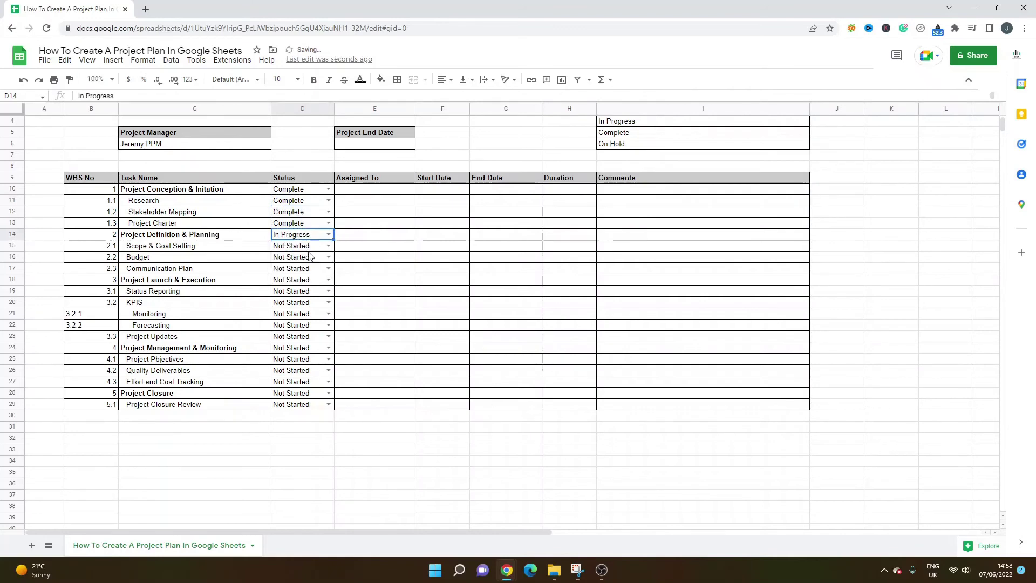
{"action": "left_click", "coordinate": [300, 250]}
{"action": "left_click", "coordinate": [301, 250]}
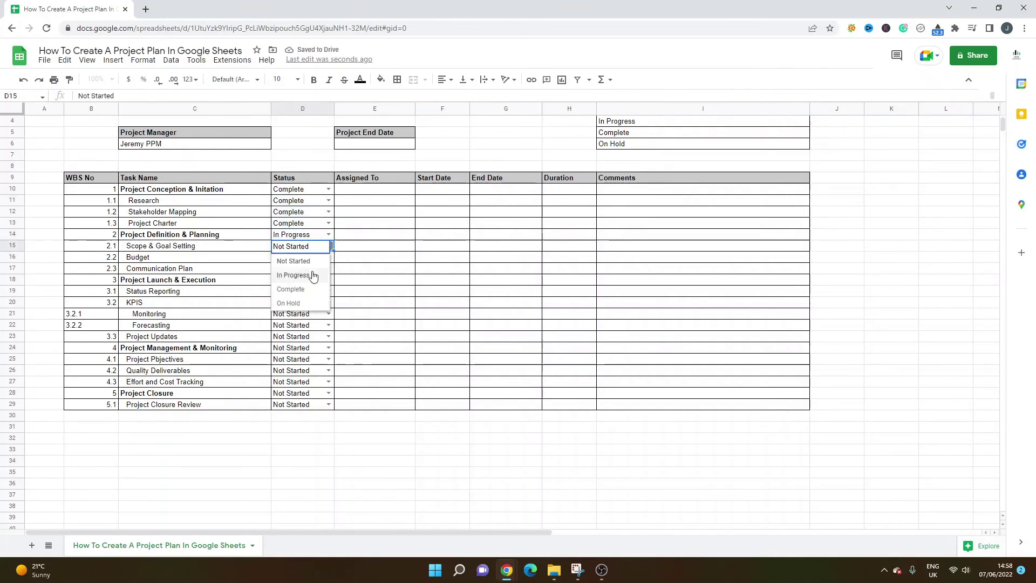
{"action": "left_click", "coordinate": [311, 274]}
{"action": "left_click", "coordinate": [311, 259]}
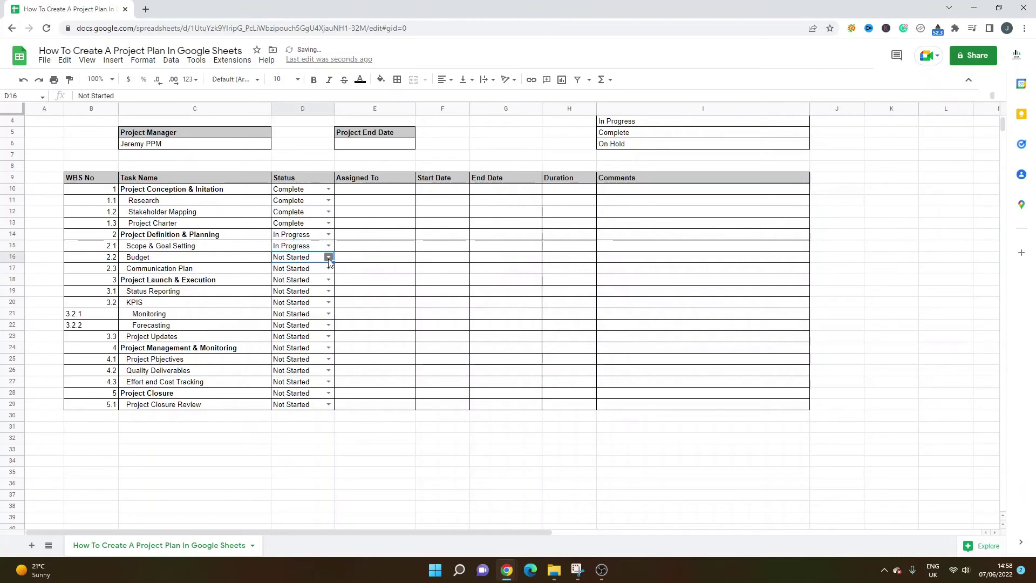
{"action": "left_click", "coordinate": [329, 257]}
{"action": "left_click", "coordinate": [311, 284]}
{"action": "left_click", "coordinate": [364, 193]}
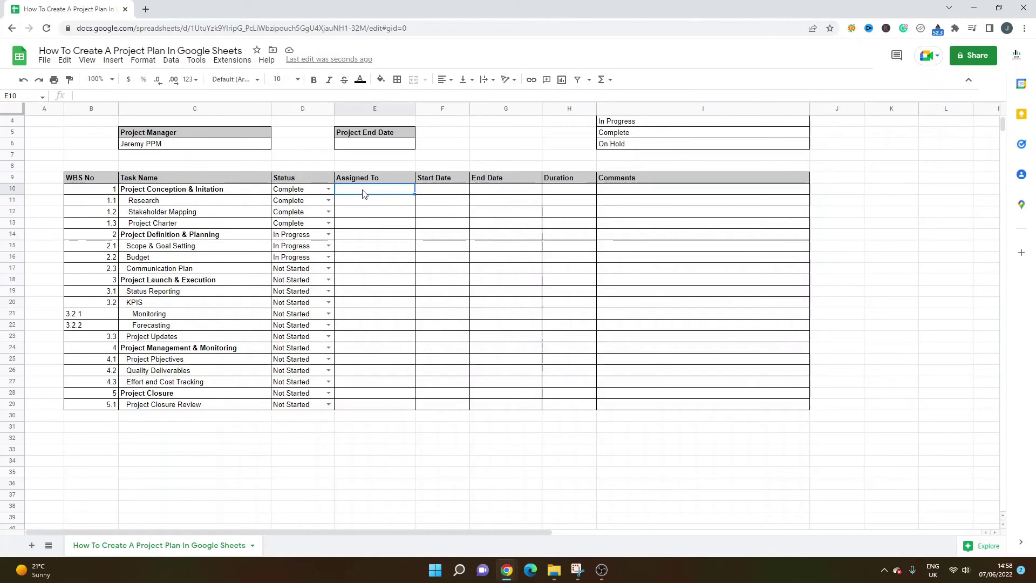
Enter assignee names in E10:E12 for tasks 1 to 1.2, and PMO in E13
{"action": "type", "text": "Bob Dylan"}
{"action": "key", "text": "Return"}
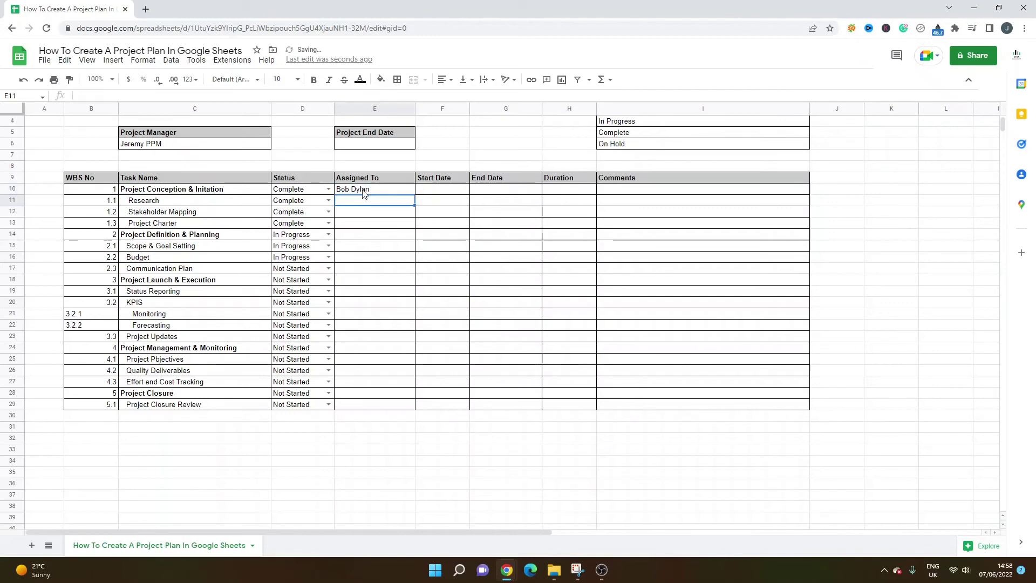
{"action": "type", "text": "Bob Marley"}
{"action": "key", "text": "Return"}
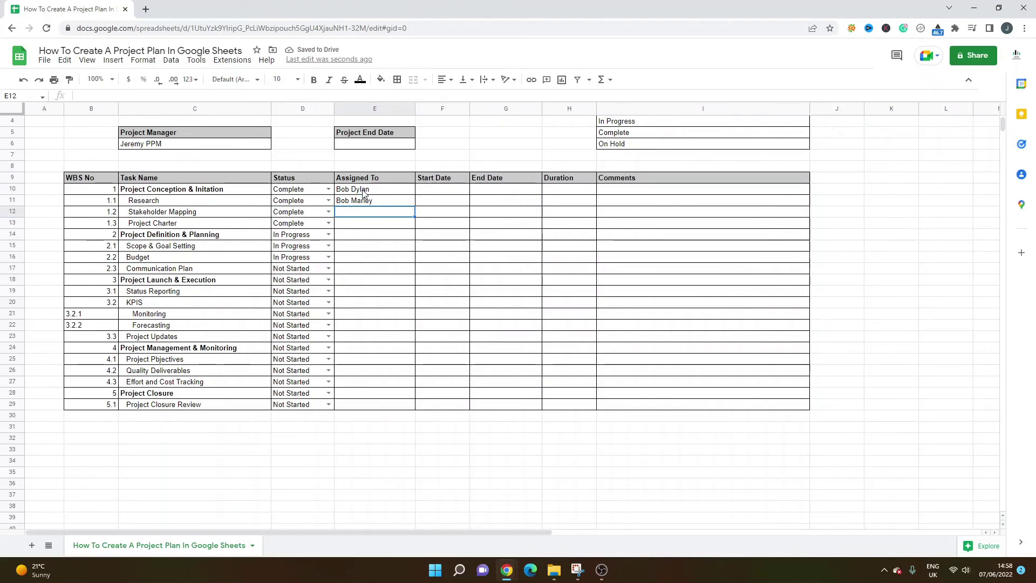
{"action": "type", "text": "Songeb"}
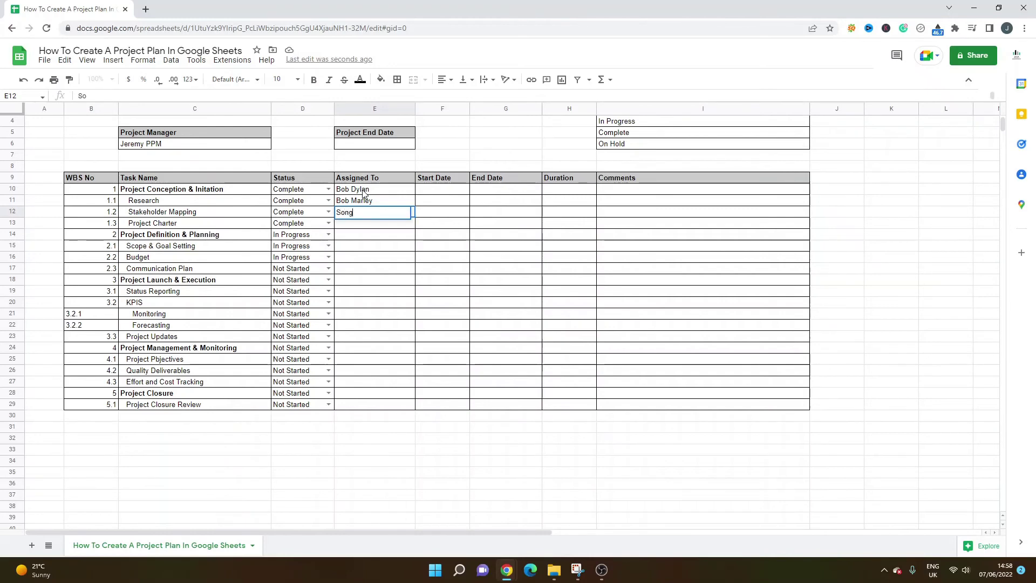
{"action": "key", "text": "BackSpace"}
{"action": "key", "text": "BackSpace"}
{"action": "key", "text": "BackSpace"}
{"action": "key", "text": "BackSpace"}
{"action": "type", "text": "pongebob Squarepants"}
{"action": "key", "text": "Return"}
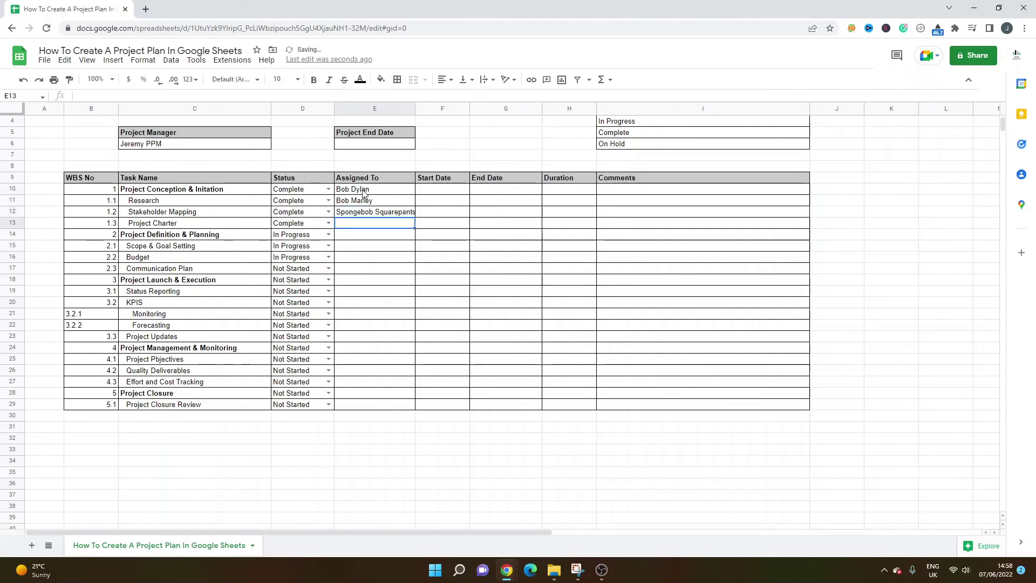
{"action": "type", "text": "PMO"}
{"action": "key", "text": "Return"}
Widen the Assigned To column to fit the names
{"action": "left_click_drag", "start_coordinate": [415, 109], "coordinate": [429, 109]}
{"action": "left_click", "coordinate": [454, 181]}
{"action": "left_click", "coordinate": [457, 194]}
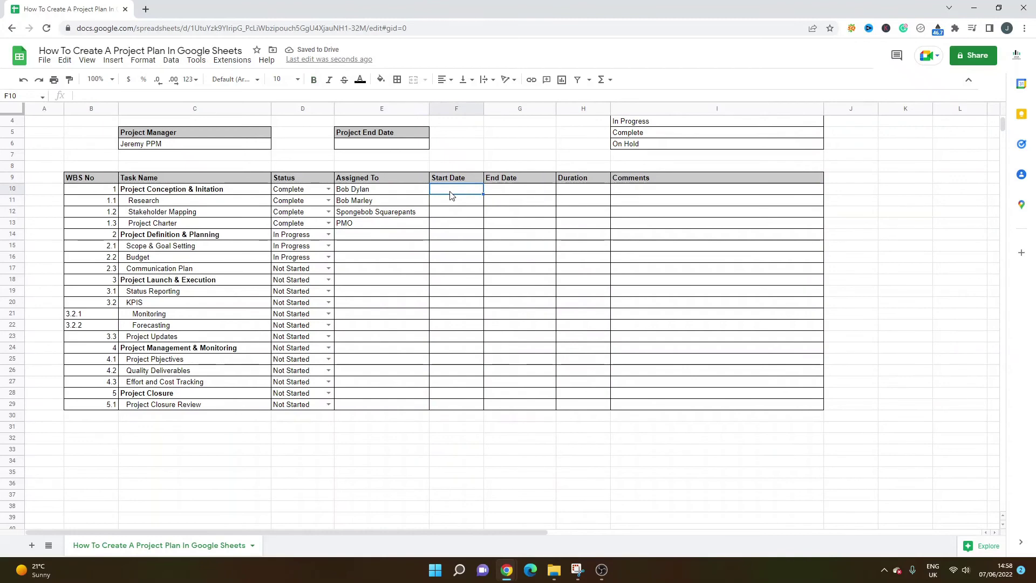
Give task 1 start date 07/06/2022 and end date 10/06/2022
{"action": "scroll", "coordinate": [464, 182], "scroll_direction": "up", "scroll_amount": 1}
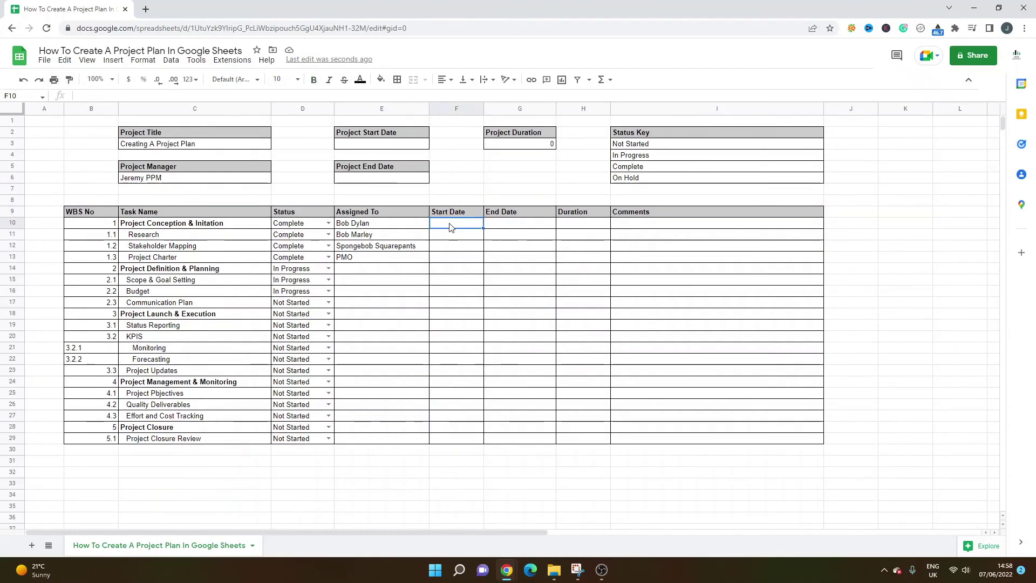
{"action": "type", "text": "07/06/2022"}
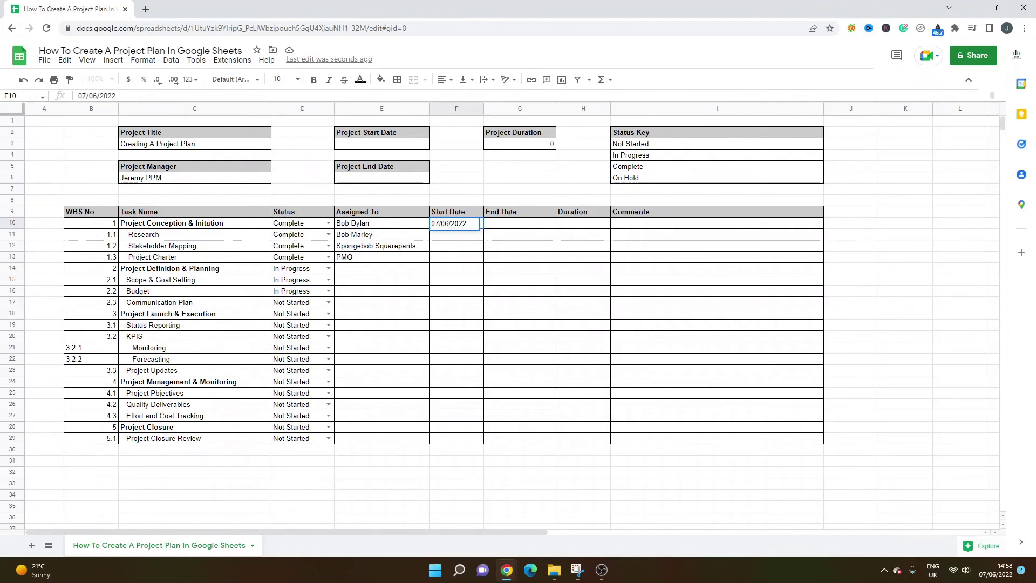
{"action": "key", "text": "Return"}
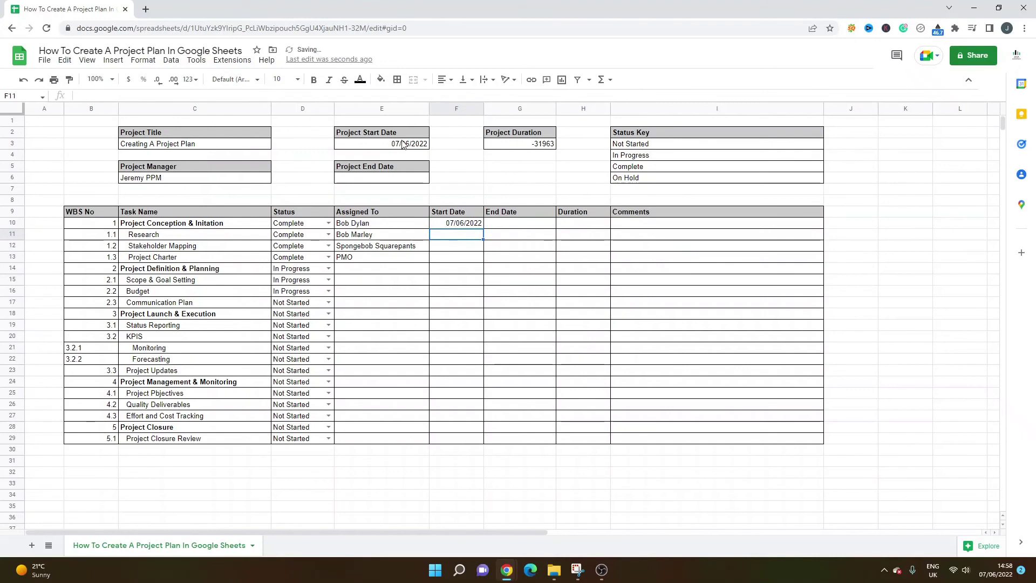
{"action": "left_click", "coordinate": [513, 224]}
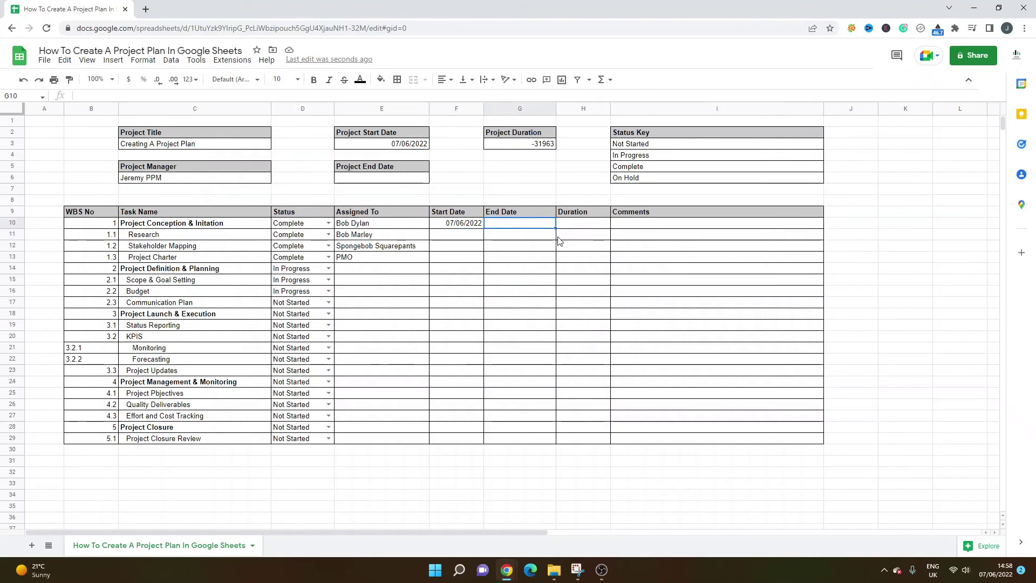
{"action": "type", "text": "07"}
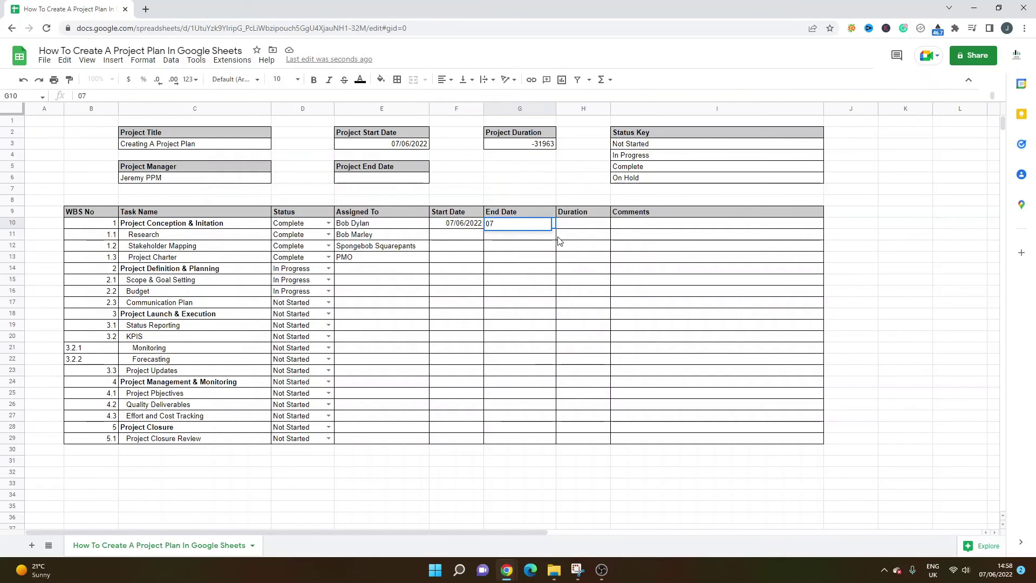
{"action": "type", "text": "10"}
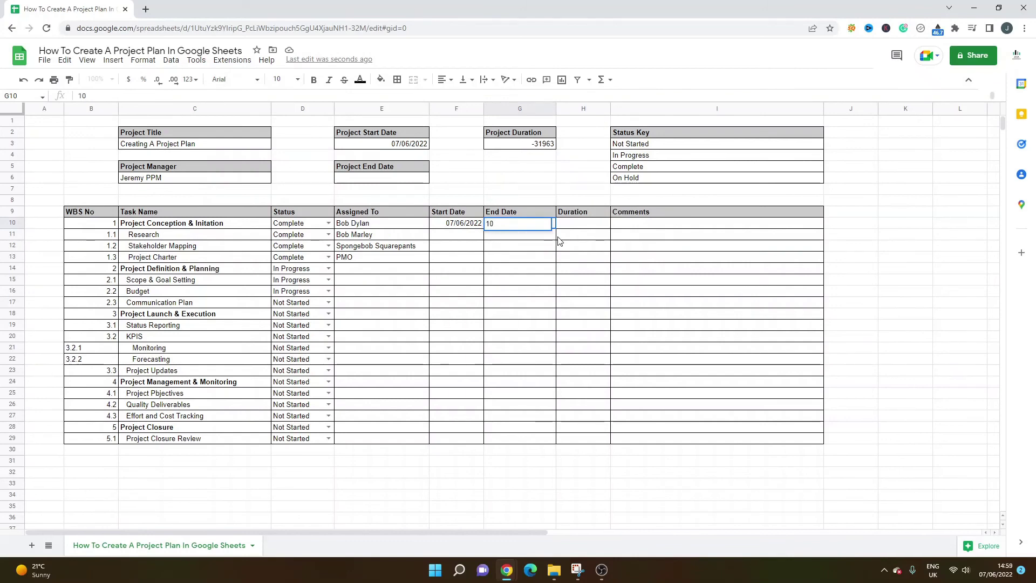
{"action": "type", "text": "/06/2022"}
{"action": "key", "text": "Return"}
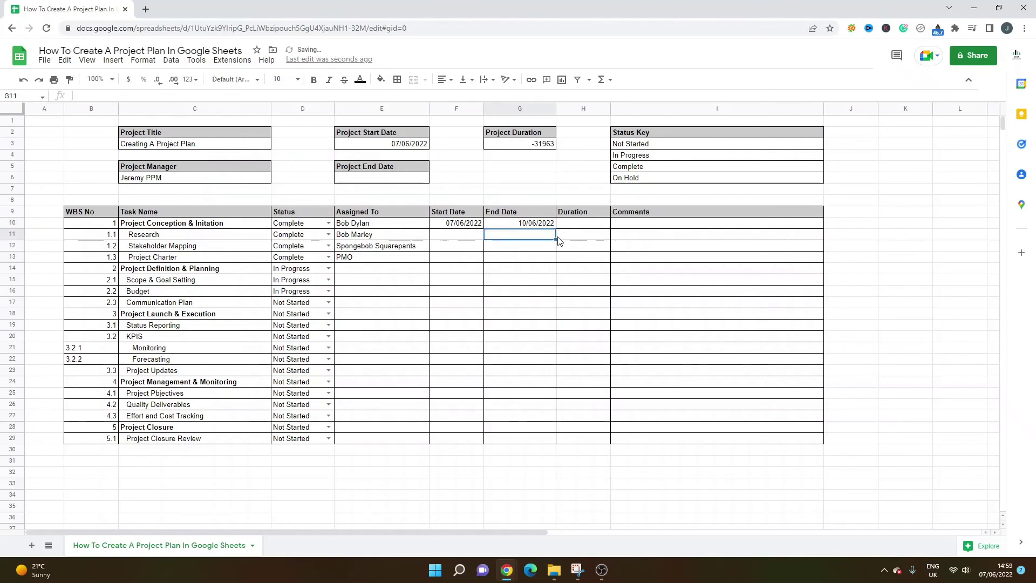
{"action": "left_click", "coordinate": [497, 224]}
{"action": "left_click", "coordinate": [567, 223]}
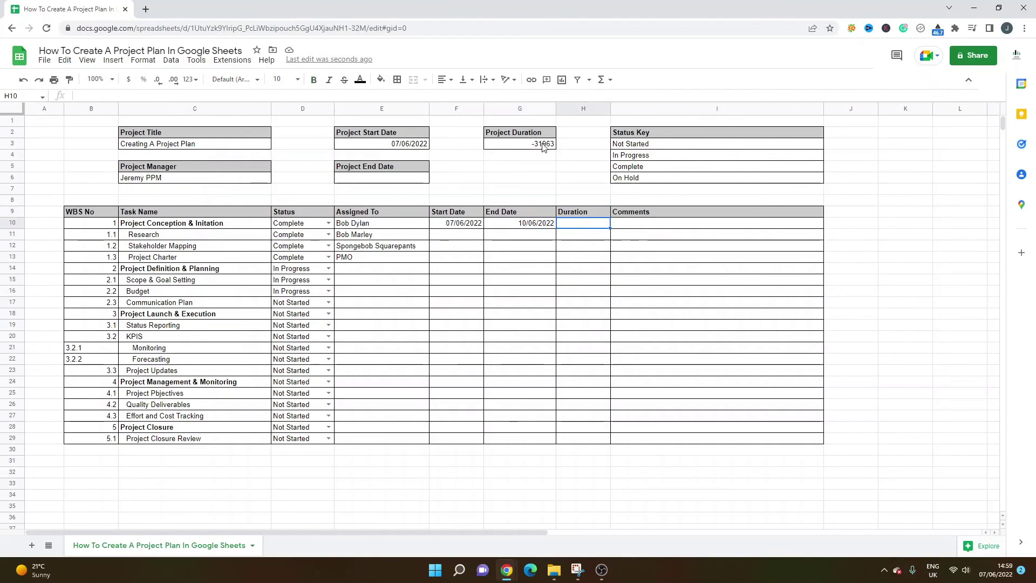
Set the last task's end date in G29 to 28/10/2022 and check Project End Date
{"action": "left_click", "coordinate": [535, 440]}
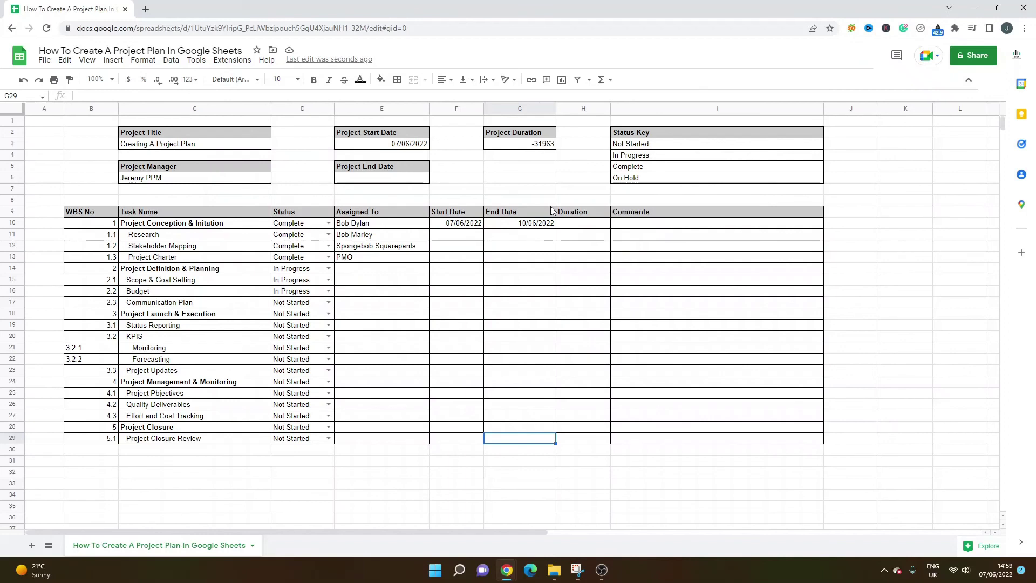
{"action": "type", "text": "28"}
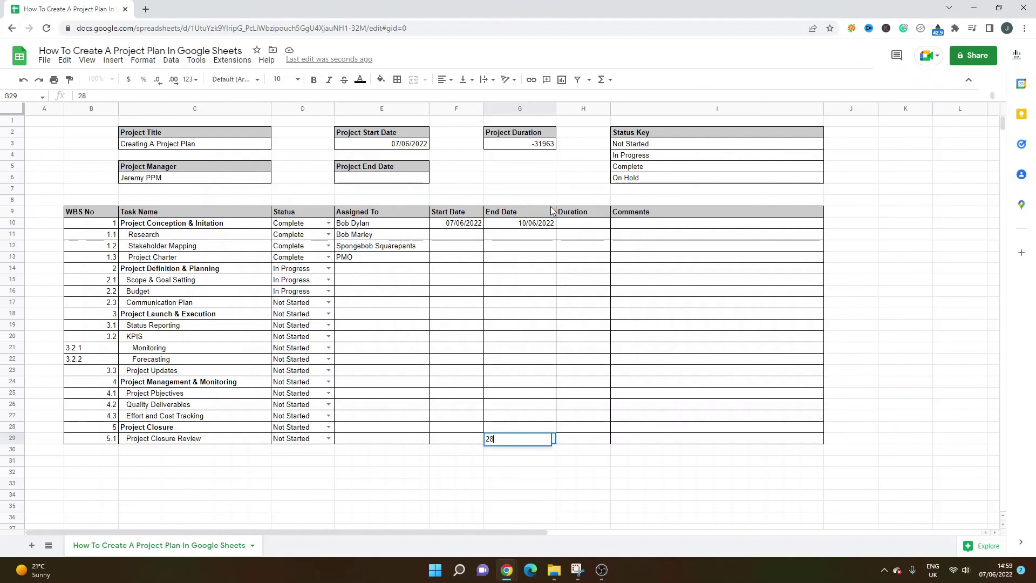
{"action": "type", "text": "/10/2022"}
{"action": "key", "text": "Return"}
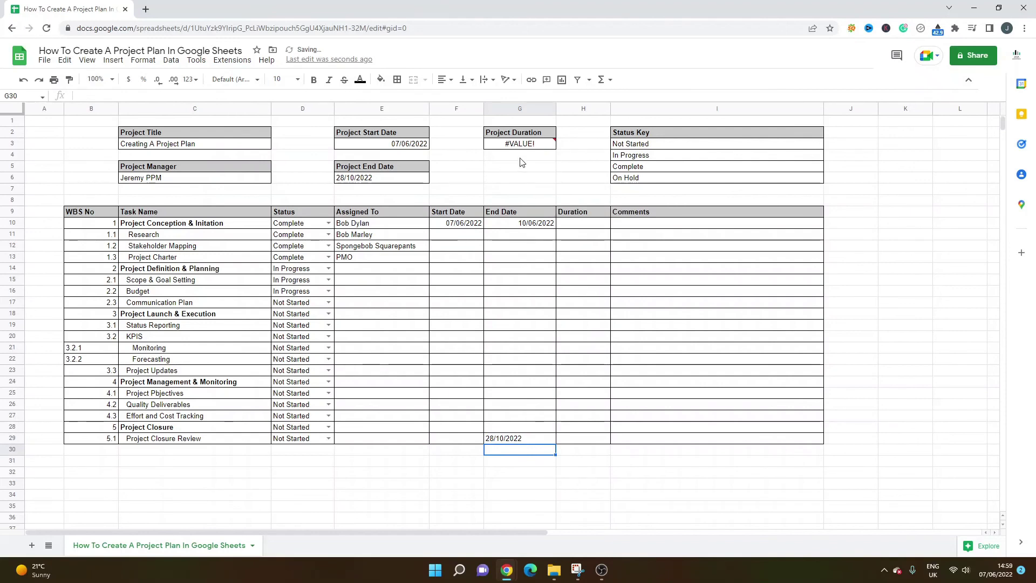
{"action": "left_click", "coordinate": [397, 178]}
{"action": "left_click", "coordinate": [388, 324]}
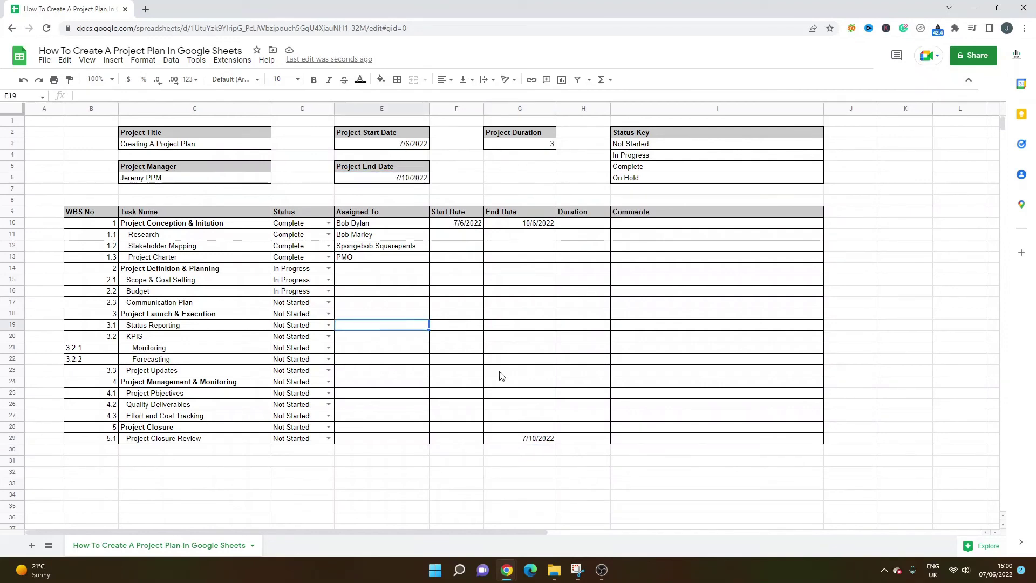
{"action": "left_click", "coordinate": [531, 441]}
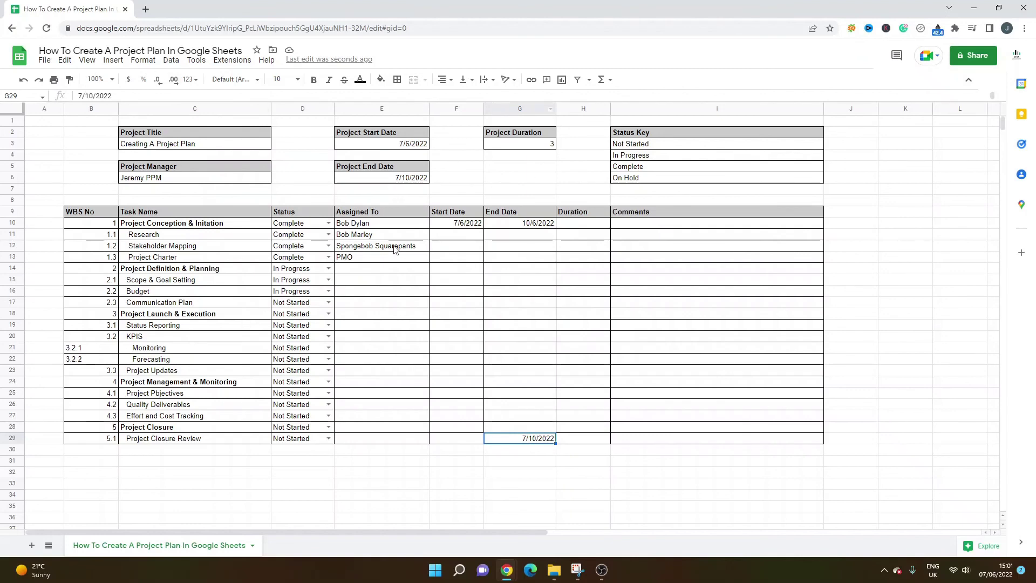
Inspect the Project Duration formula in G3 and the last task's end date
{"action": "left_click", "coordinate": [546, 145]}
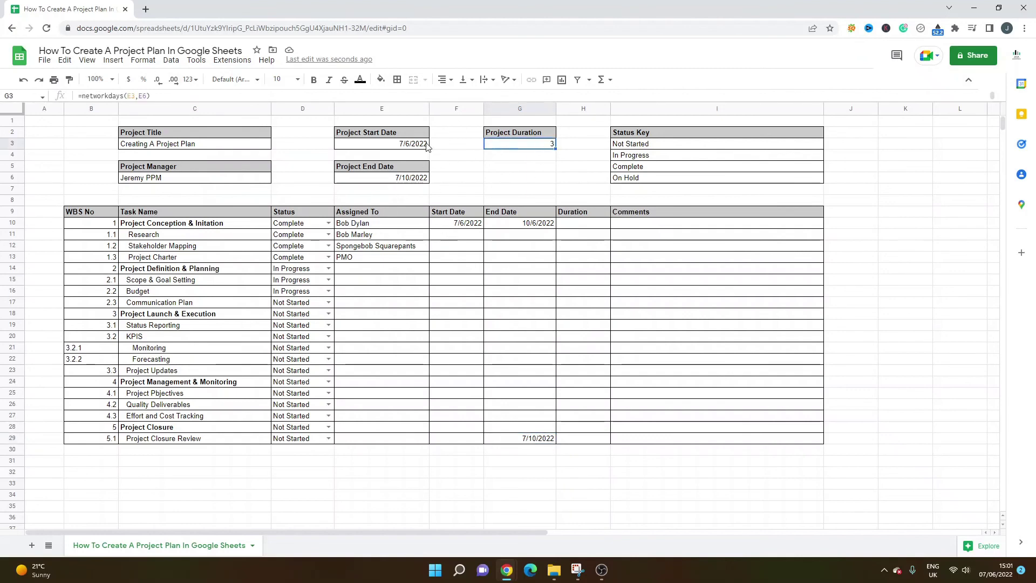
{"action": "left_click", "coordinate": [537, 441]}
{"action": "left_click", "coordinate": [532, 471]}
{"action": "left_click", "coordinate": [531, 440]}
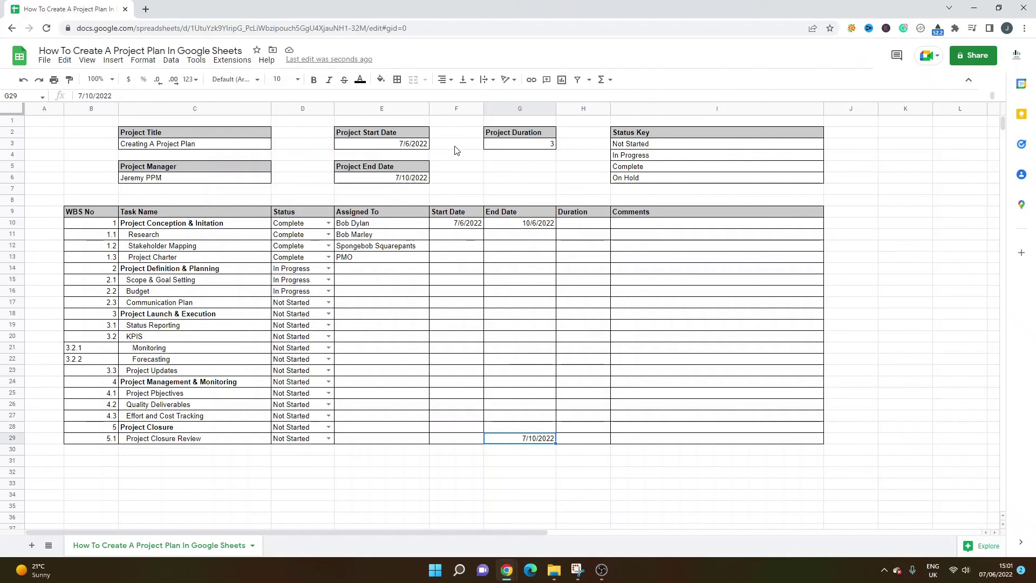
{"action": "left_click", "coordinate": [524, 258]}
Enter =G10-F10 in H10 and dismiss the autofill suggestion
{"action": "left_click", "coordinate": [551, 223]}
{"action": "left_click", "coordinate": [587, 225]}
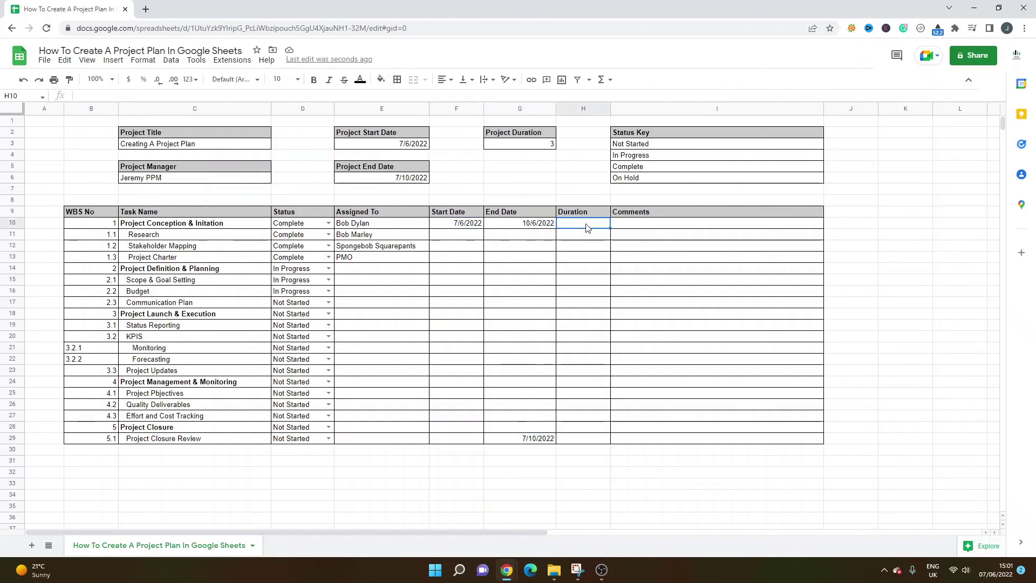
{"action": "double_click", "coordinate": [579, 222]}
{"action": "type", "text": "="}
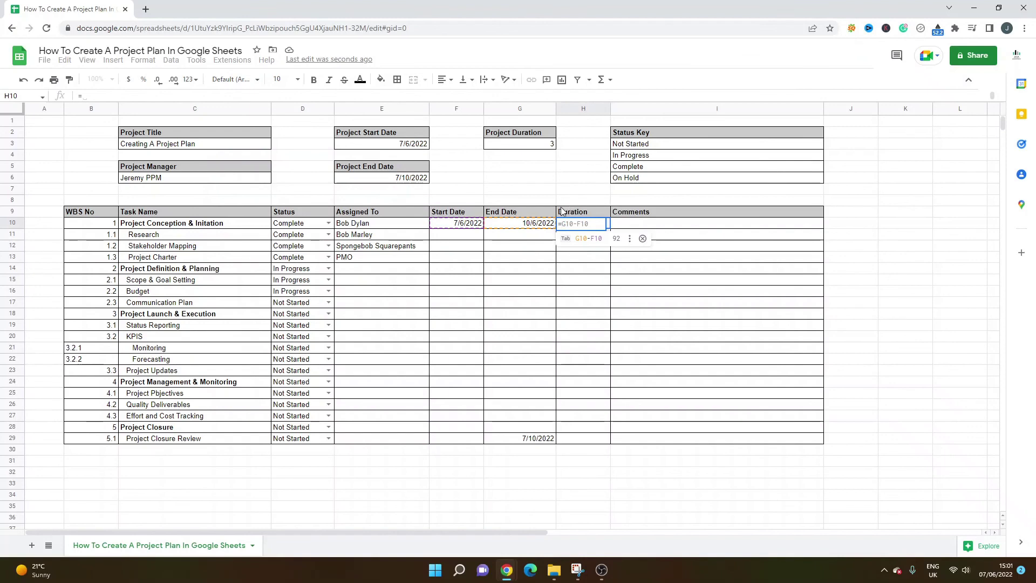
{"action": "left_click", "coordinate": [534, 226]}
{"action": "type", "text": "-"}
{"action": "left_click", "coordinate": [468, 224]}
{"action": "key", "text": "Return"}
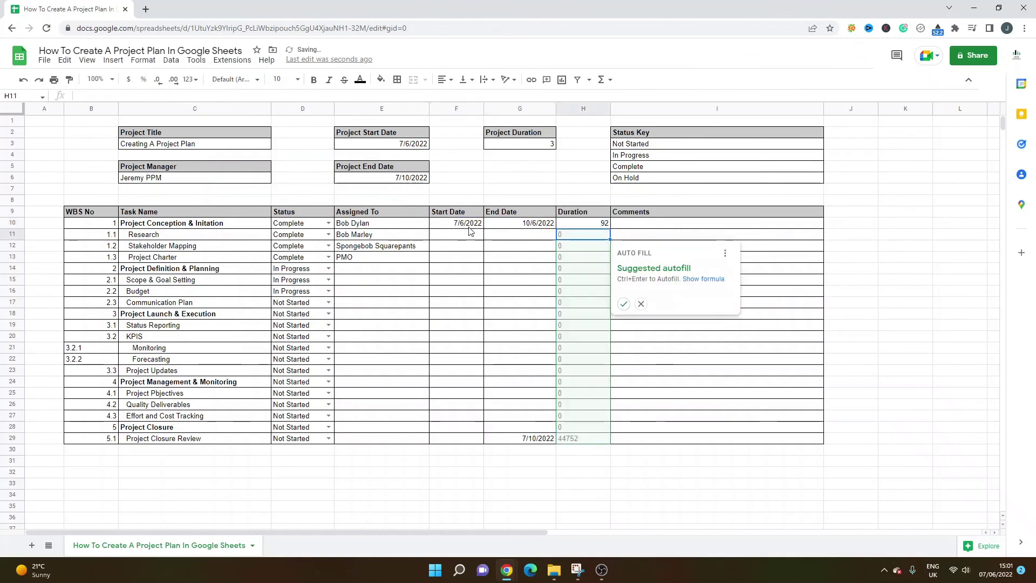
{"action": "left_click", "coordinate": [588, 225]}
Review H10's formula and its referenced dates, leaving it unchanged
{"action": "key", "text": "Left"}
{"action": "key", "text": "Left"}
{"action": "double_click", "coordinate": [593, 225]}
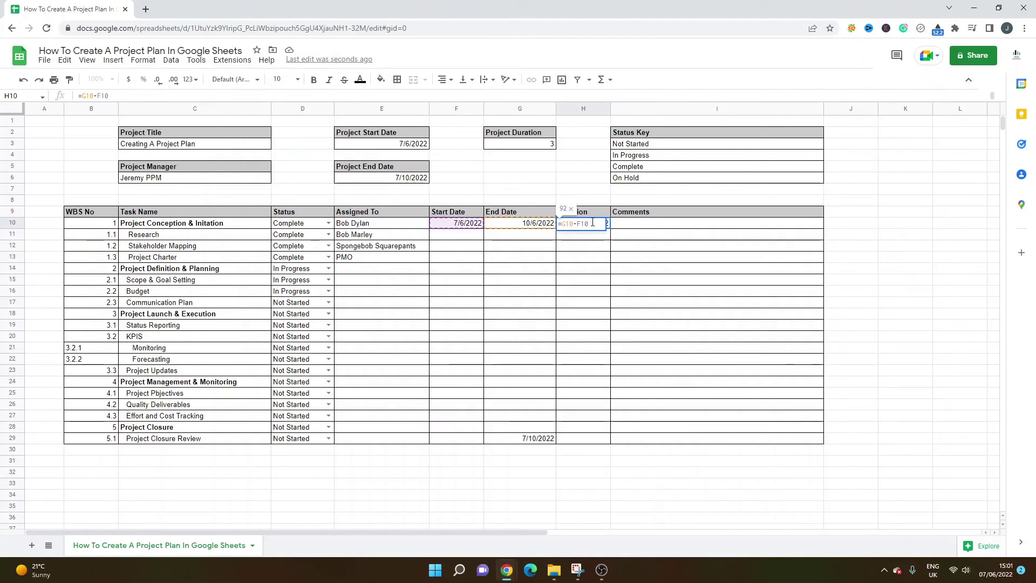
{"action": "key", "text": "Return"}
{"action": "left_click", "coordinate": [513, 224]}
{"action": "left_click", "coordinate": [452, 225]}
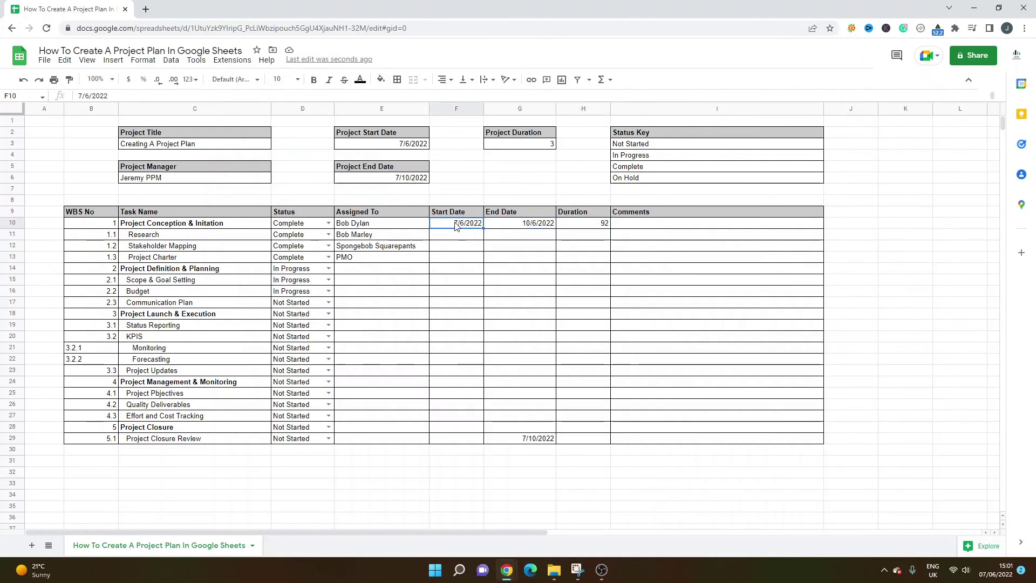
{"action": "left_click", "coordinate": [526, 226]}
{"action": "left_click", "coordinate": [586, 226]}
{"action": "left_click", "coordinate": [471, 224]}
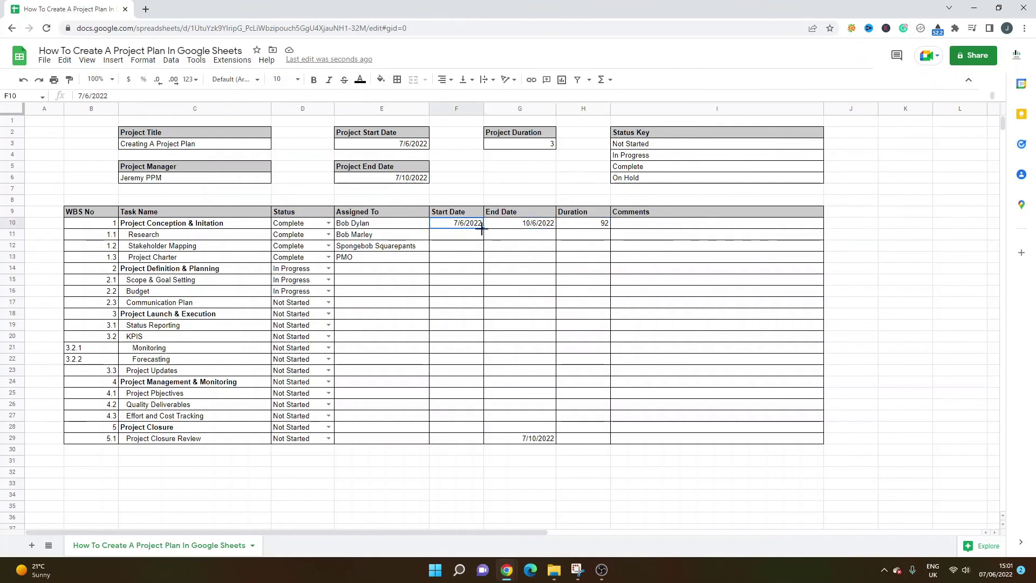
{"action": "left_click", "coordinate": [624, 226]}
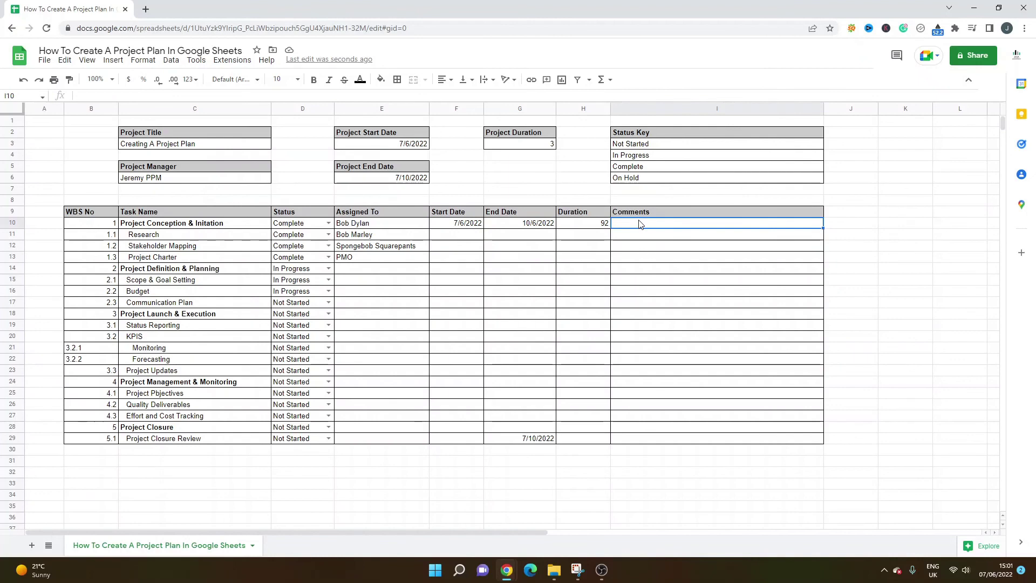
In I11, note the assignee conducted market research on competitors successfully, and widen column I
{"action": "key", "text": "Down"}
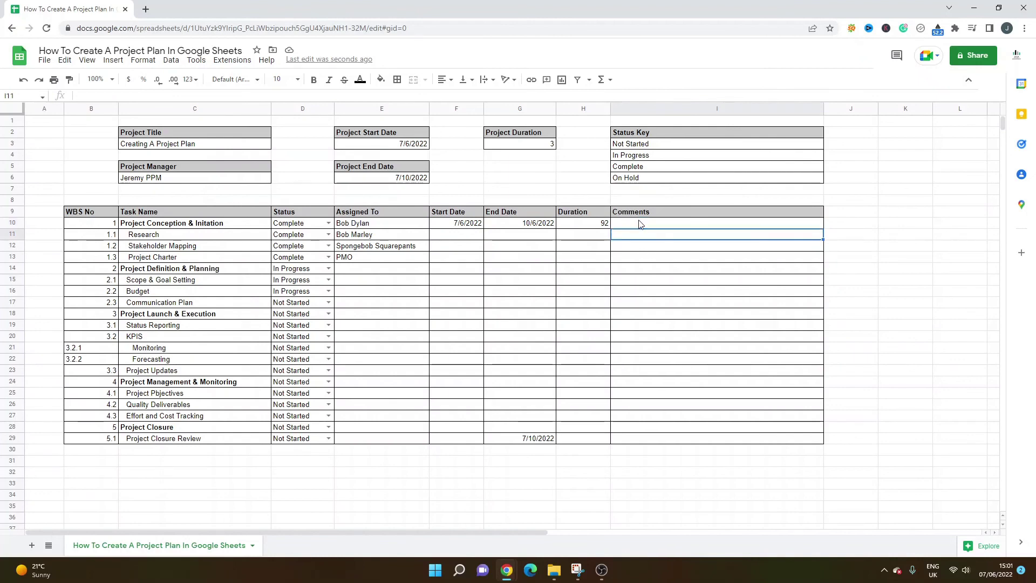
{"action": "type", "text": "Bob Ma"}
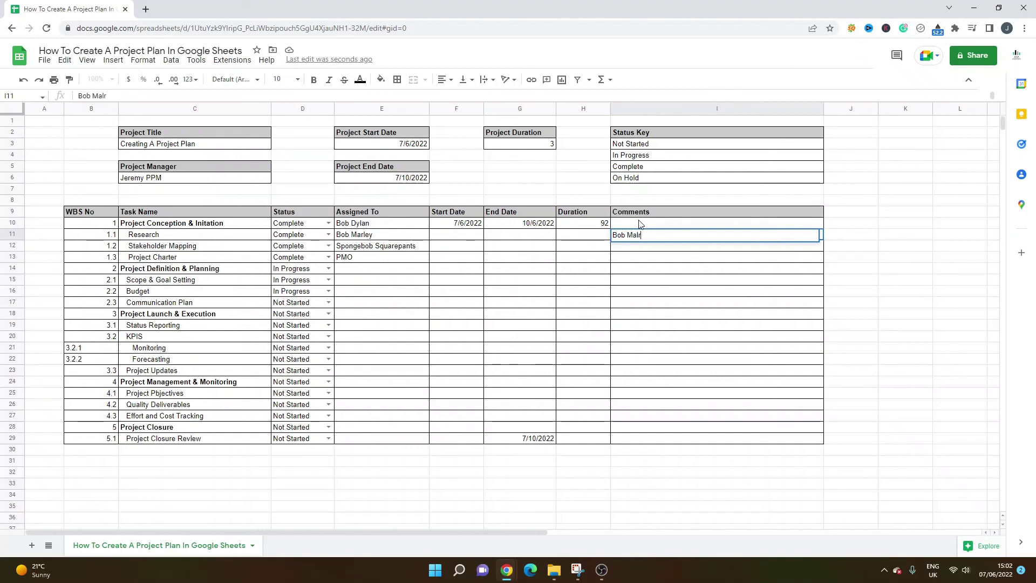
{"action": "type", "text": "rley c"}
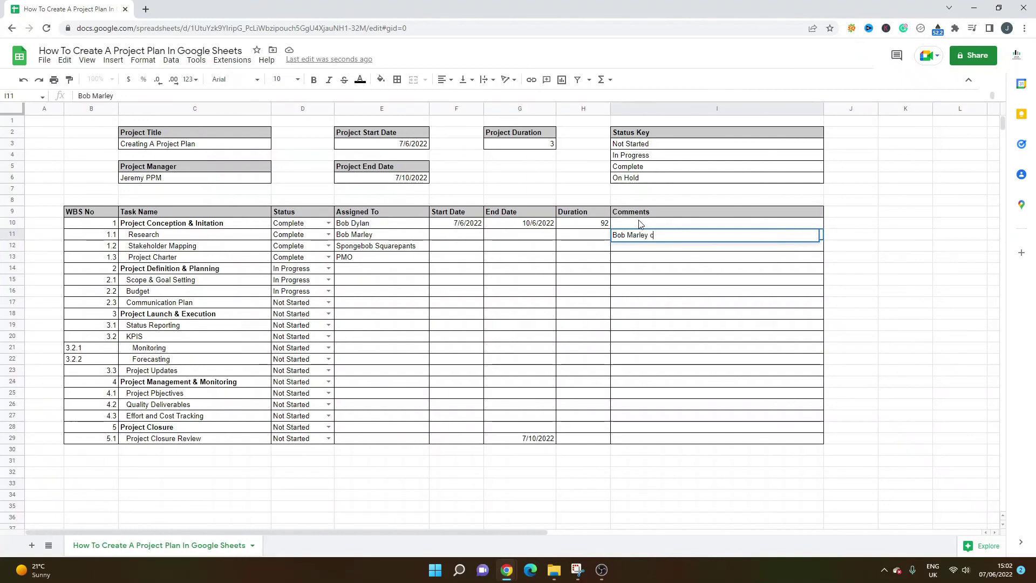
{"action": "type", "text": "onducted market research on compe"}
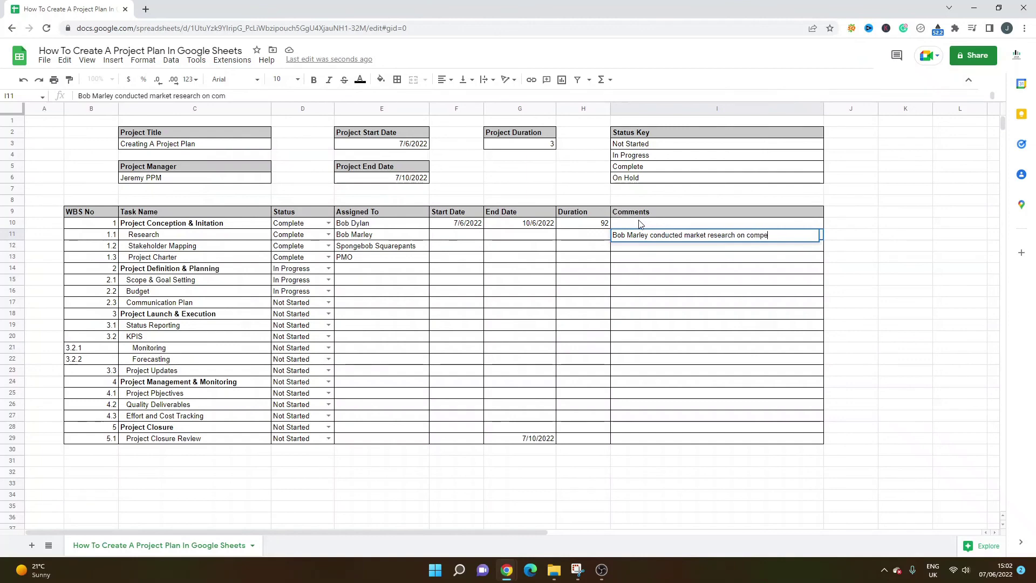
{"action": "type", "text": "titors successfully."}
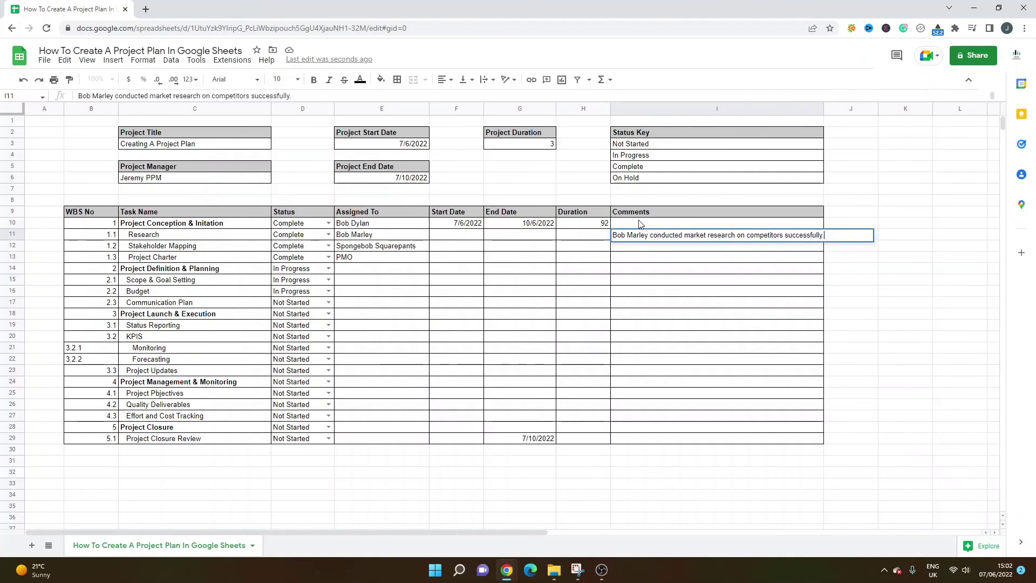
{"action": "key", "text": "Return"}
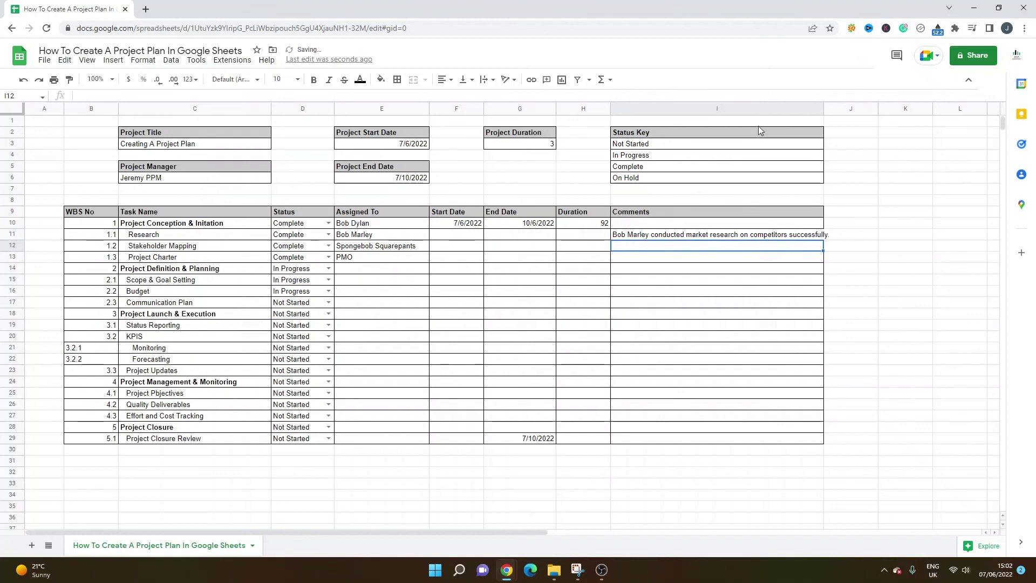
{"action": "left_click_drag", "start_coordinate": [825, 108], "coordinate": [835, 186]}
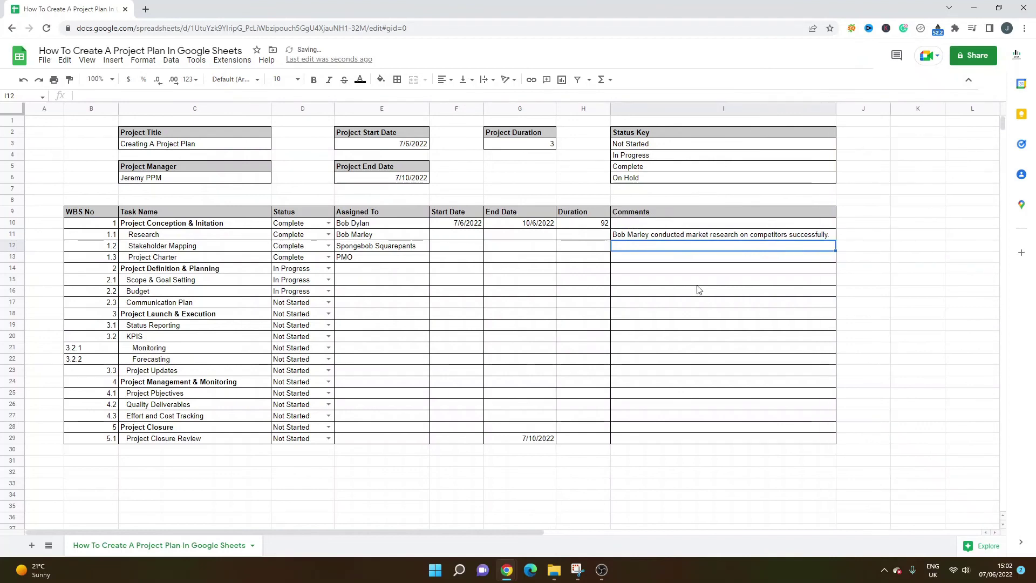
{"action": "left_click", "coordinate": [645, 236]}
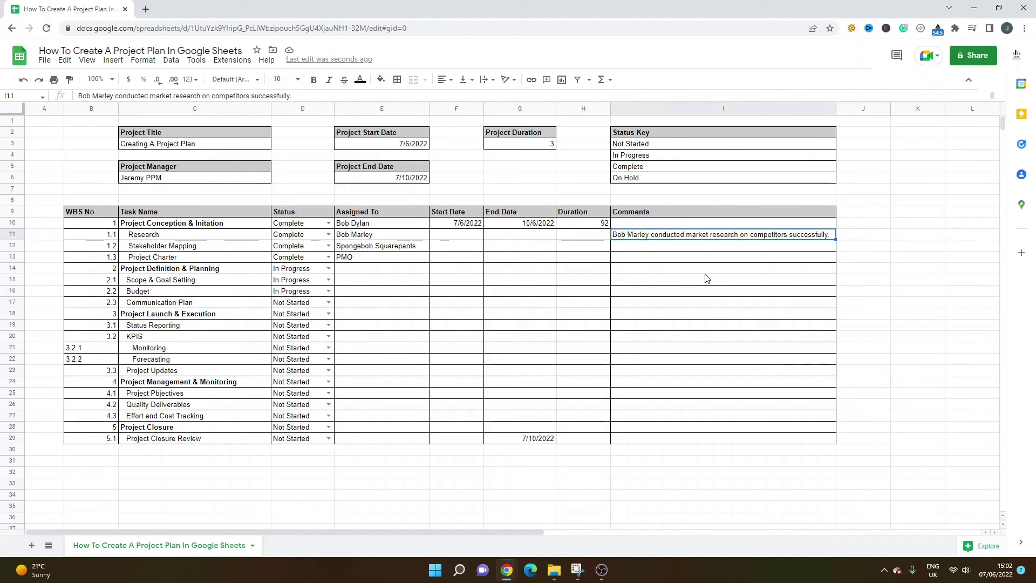
{"action": "left_click", "coordinate": [280, 292]}
{"action": "left_click", "coordinate": [418, 292]}
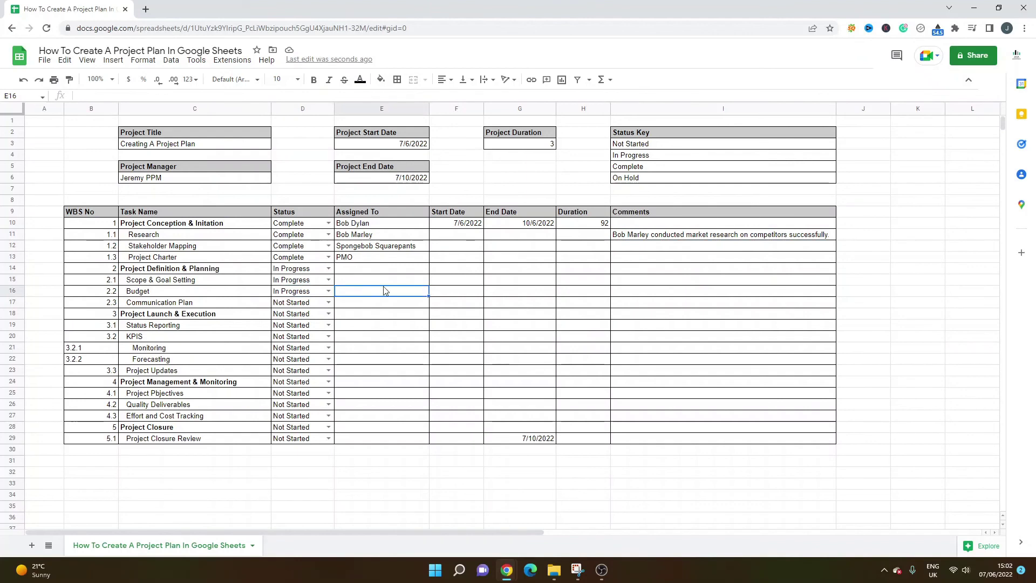